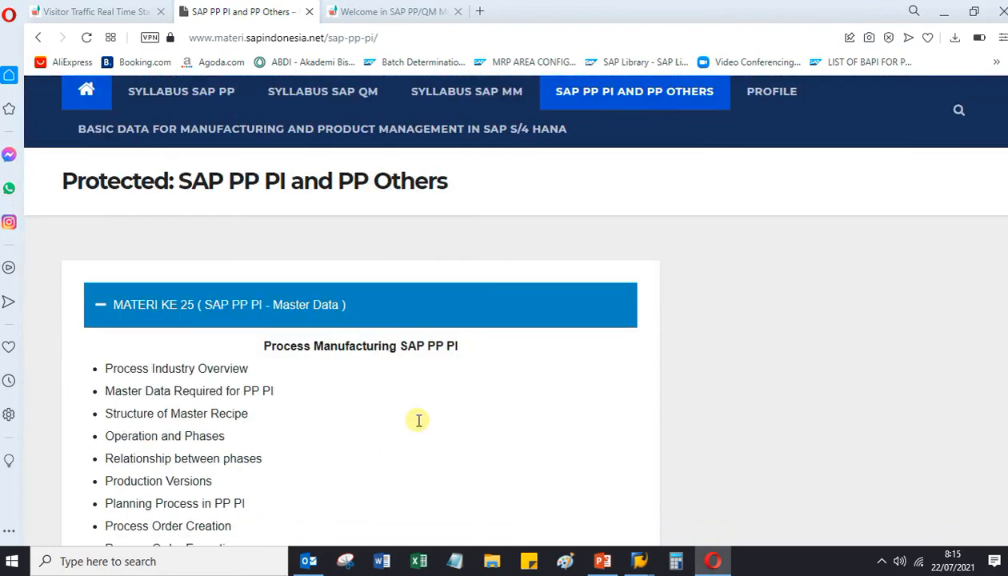
# Look through the MATERI KE 25 to 28 sections, then read MATERI KE 27's SPRO path to Define Process Instructions Categories (General)
pyautogui.scroll(-4, 252, 366)
pyautogui.scroll(4, 196, 316)
pyautogui.click(108, 304)
pyautogui.click(191, 349)
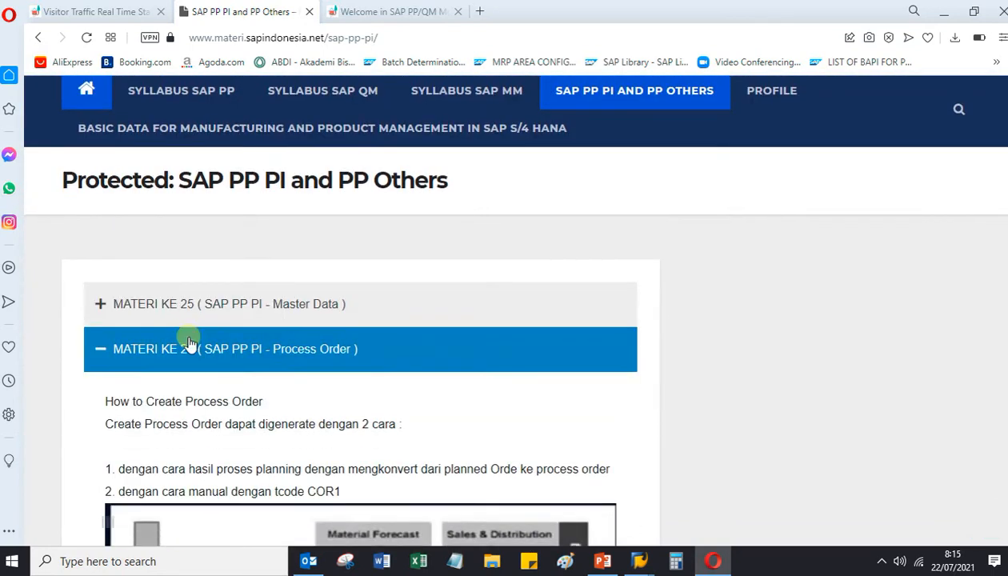
pyautogui.scroll(-3, 184, 344)
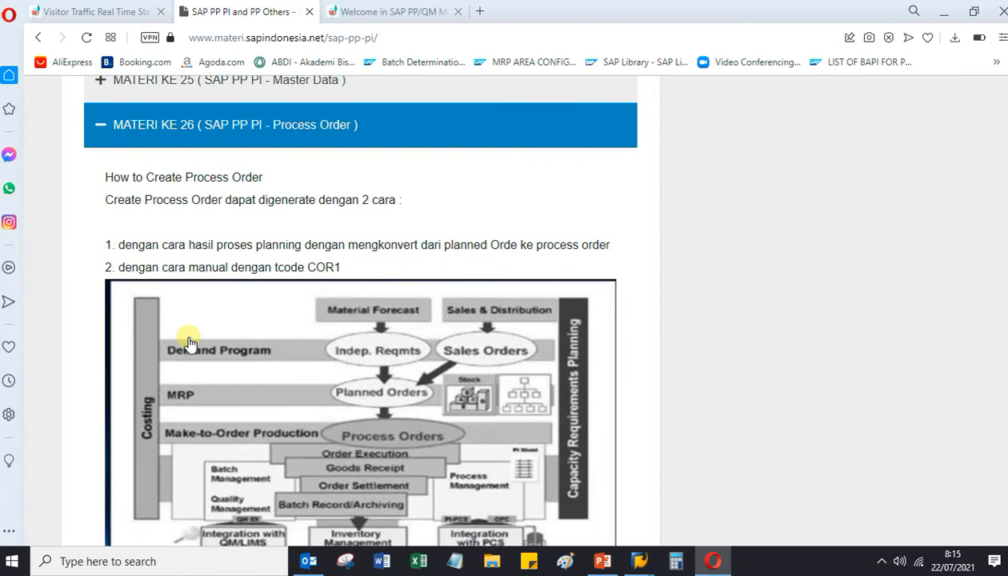
pyautogui.click(99, 126)
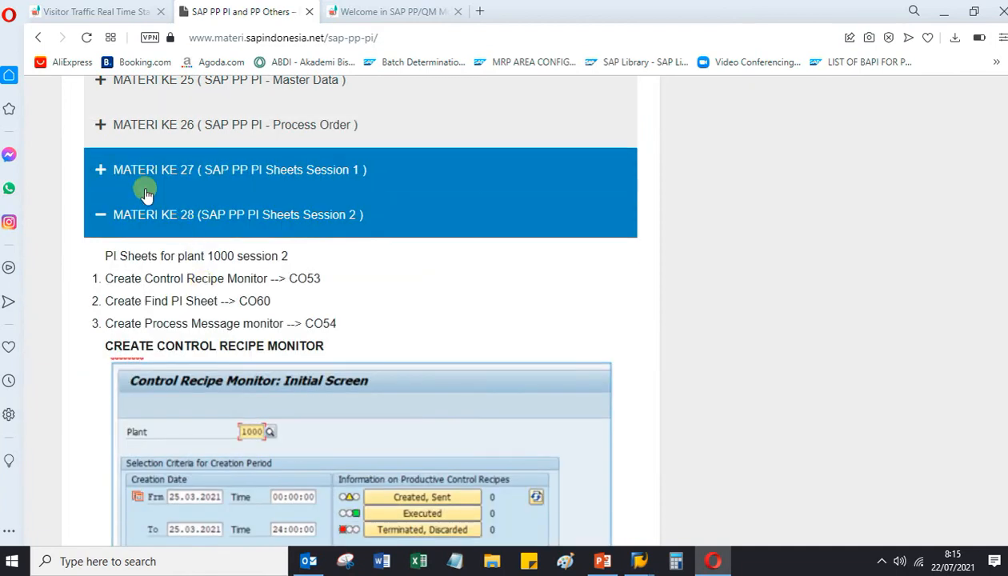
pyautogui.click(147, 183)
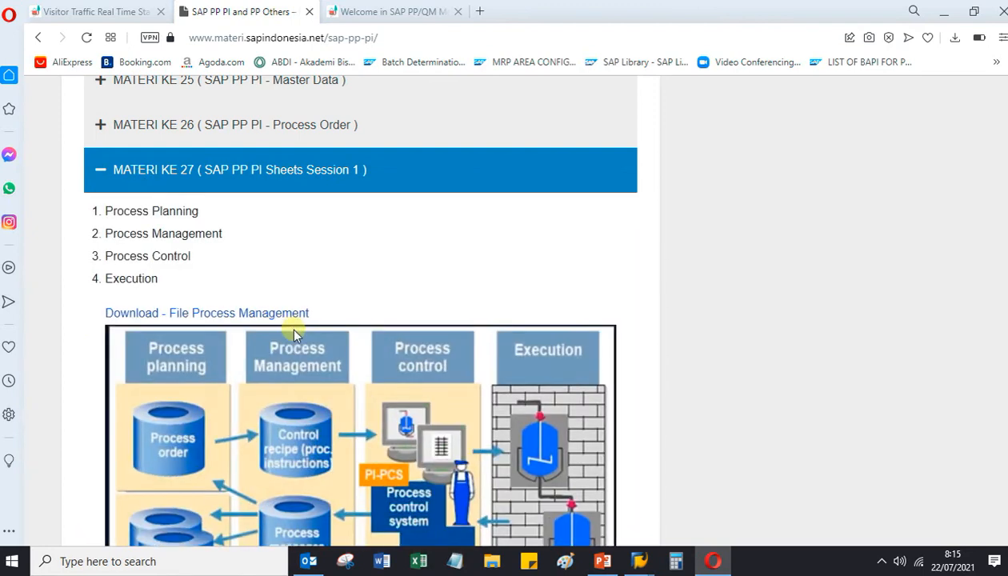
pyautogui.scroll(-10, 292, 332)
pyautogui.scroll(-1, 297, 339)
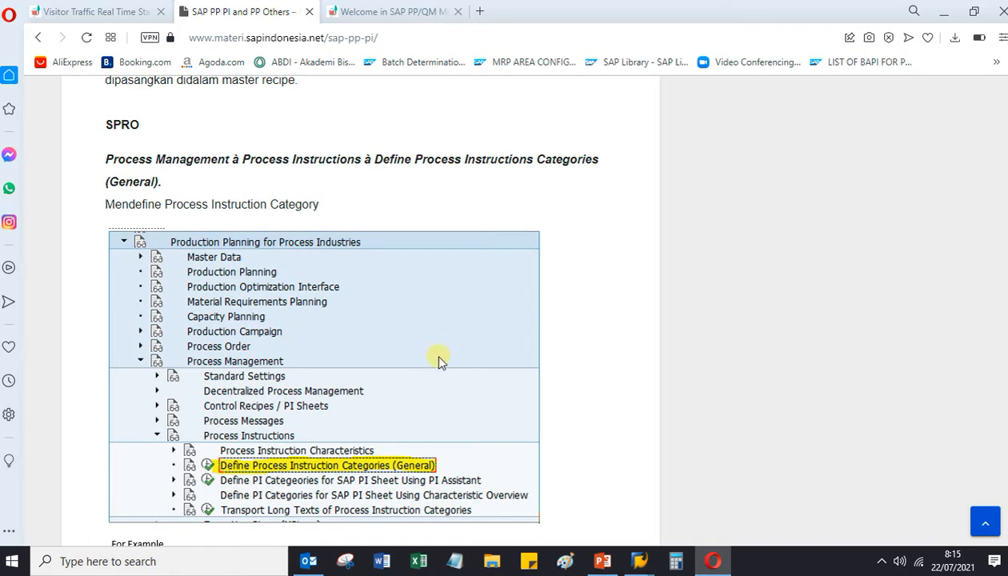
pyautogui.scroll(-1, 441, 400)
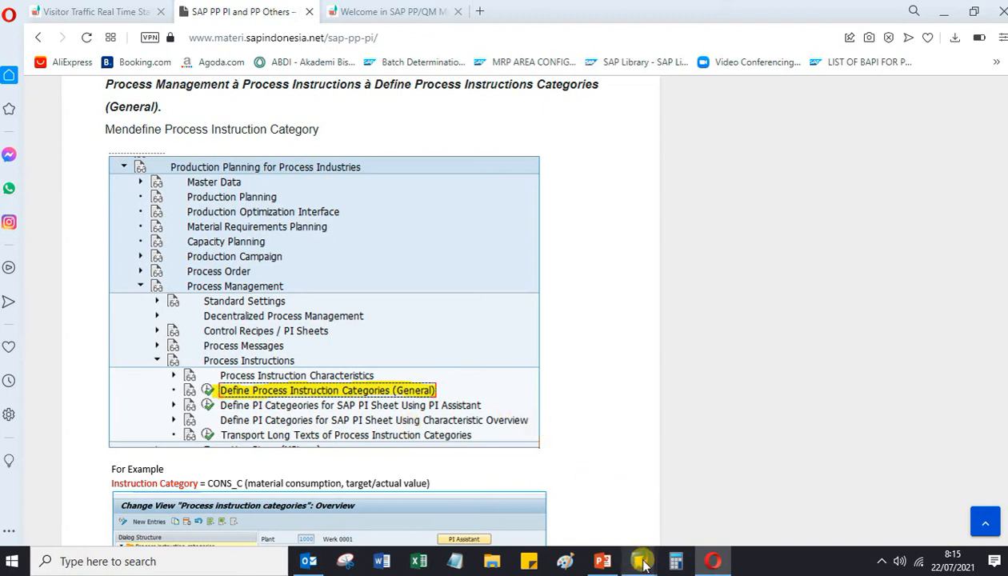
# Switch to SAP and start the SPRO transaction in a new session
pyautogui.moveTo(644, 564)
pyautogui.click(800, 480)
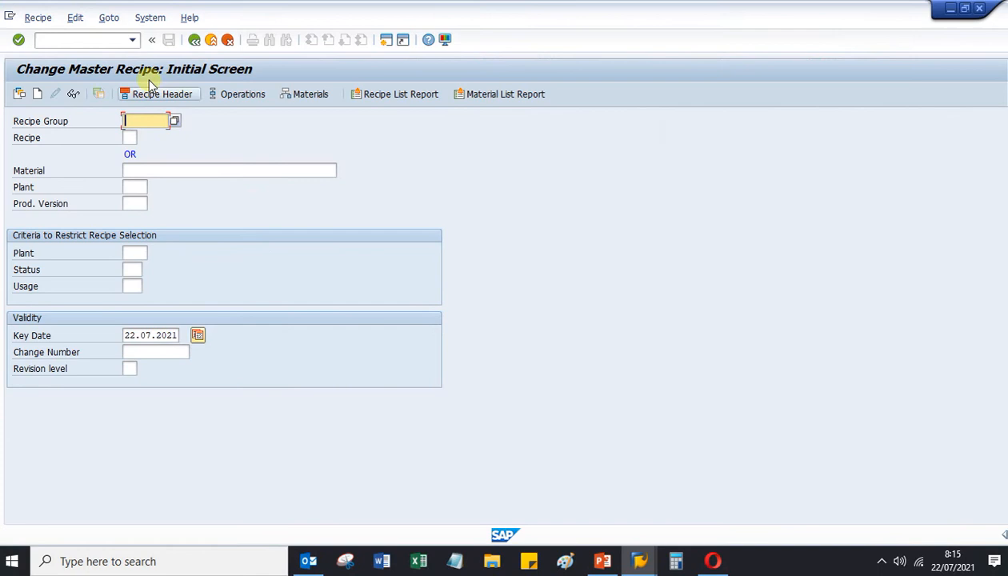
pyautogui.click(63, 38)
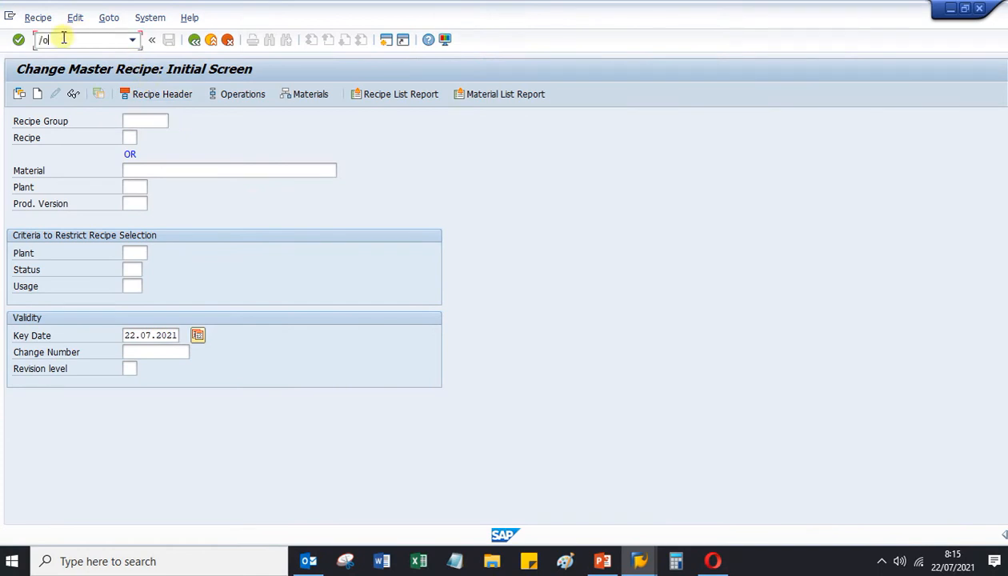
pyautogui.write('/ospro')
pyautogui.press('Return')
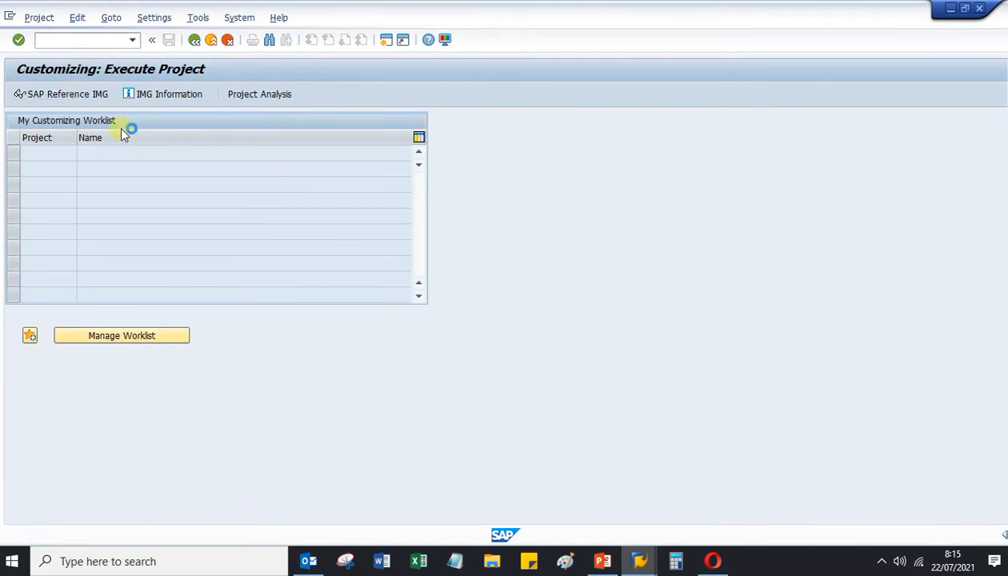
# In the SAP Reference IMG, expand Production Planning for Process Industries and its Process Management node
pyautogui.scroll(-2, 162, 333)
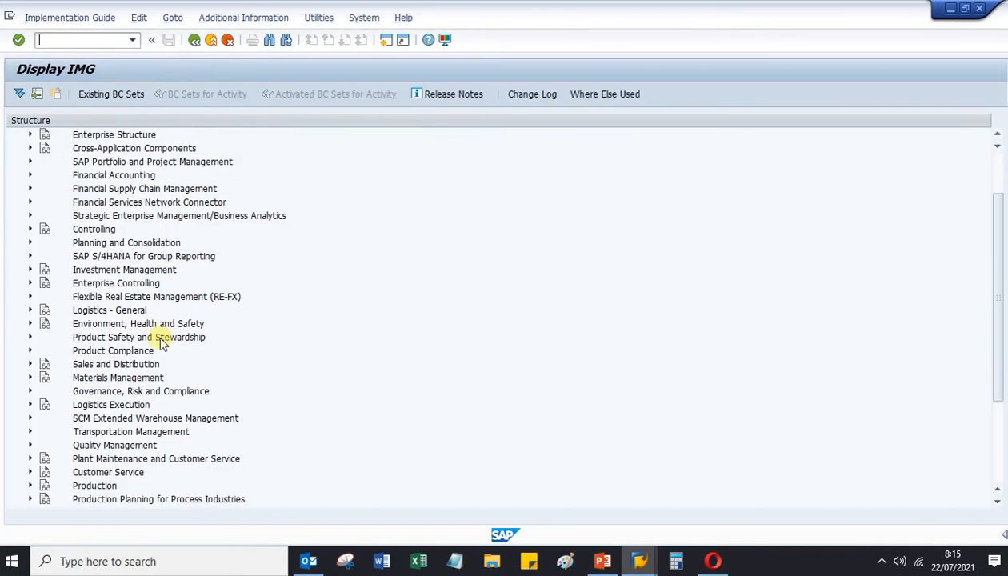
pyautogui.scroll(-1, 161, 340)
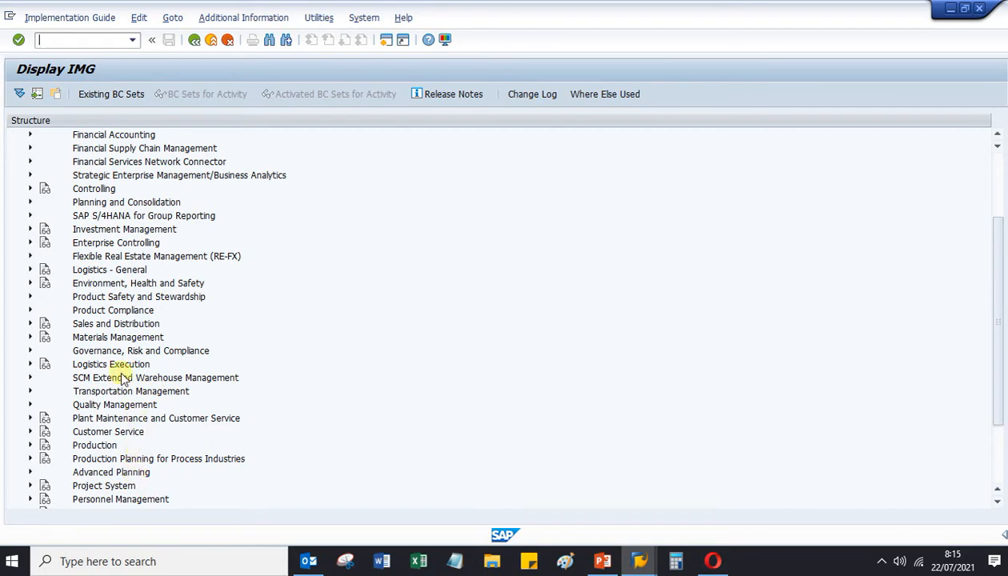
pyautogui.scroll(-2, 121, 380)
pyautogui.click(148, 407)
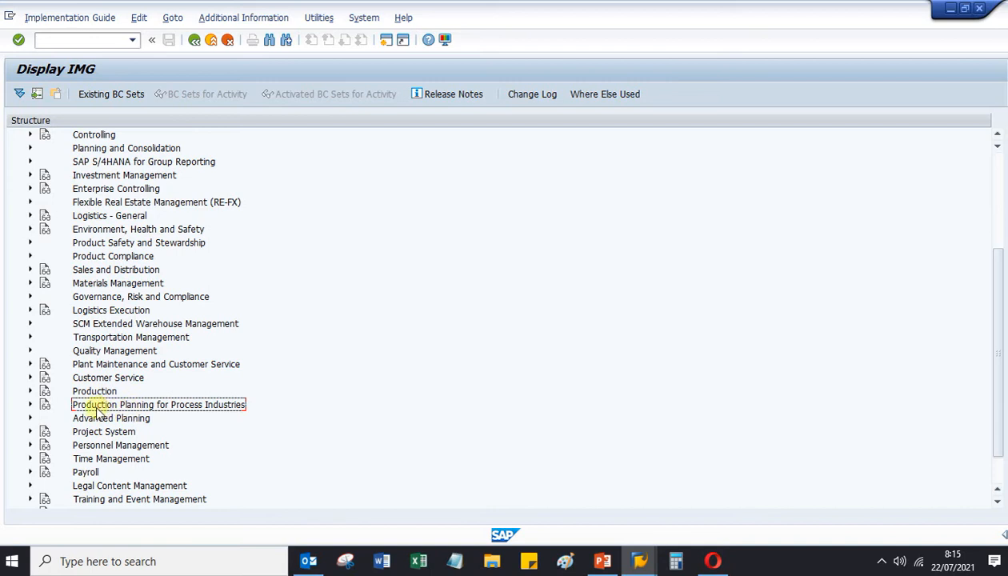
pyautogui.click(31, 405)
pyautogui.scroll(-7, 218, 387)
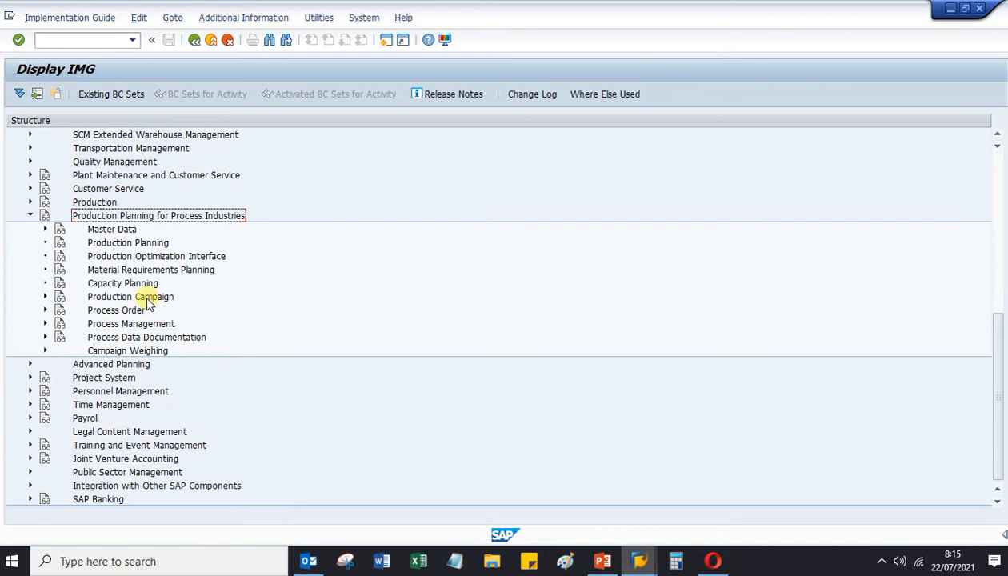
pyautogui.click(104, 324)
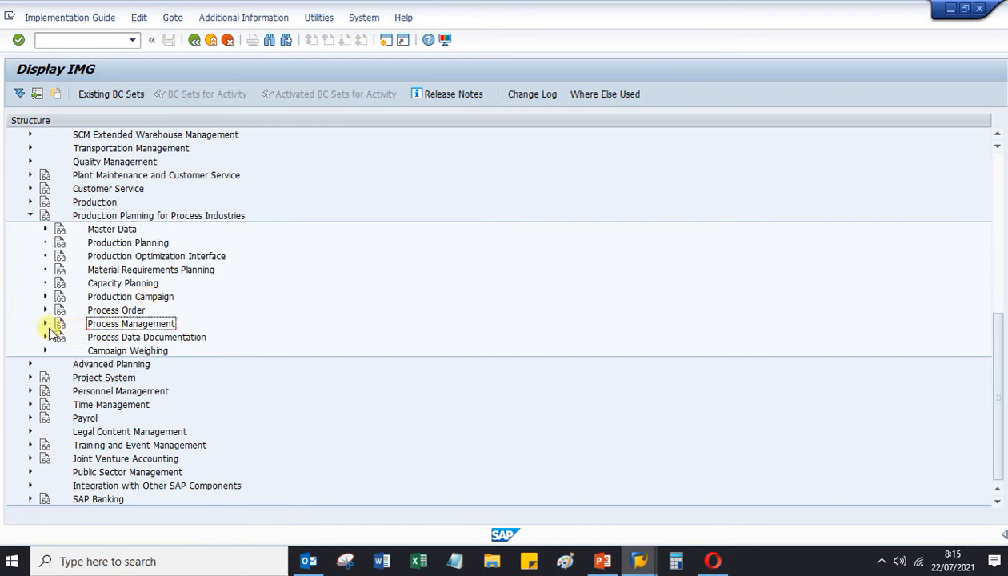
pyautogui.click(45, 324)
pyautogui.scroll(-3, 158, 322)
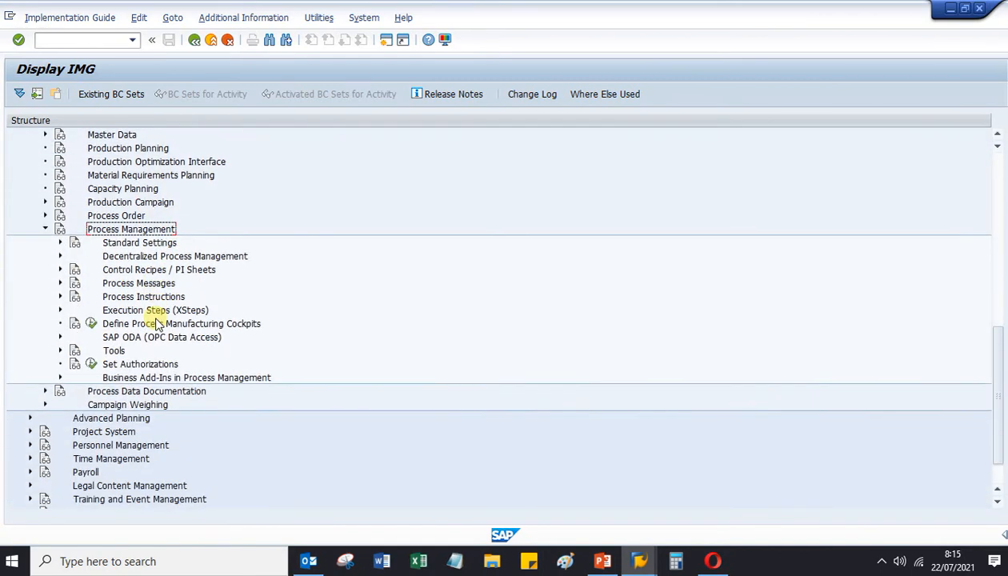
# Check the configuration path in the browser guide, and expand Process Instructions under Process Management in SAP
pyautogui.click(709, 562)
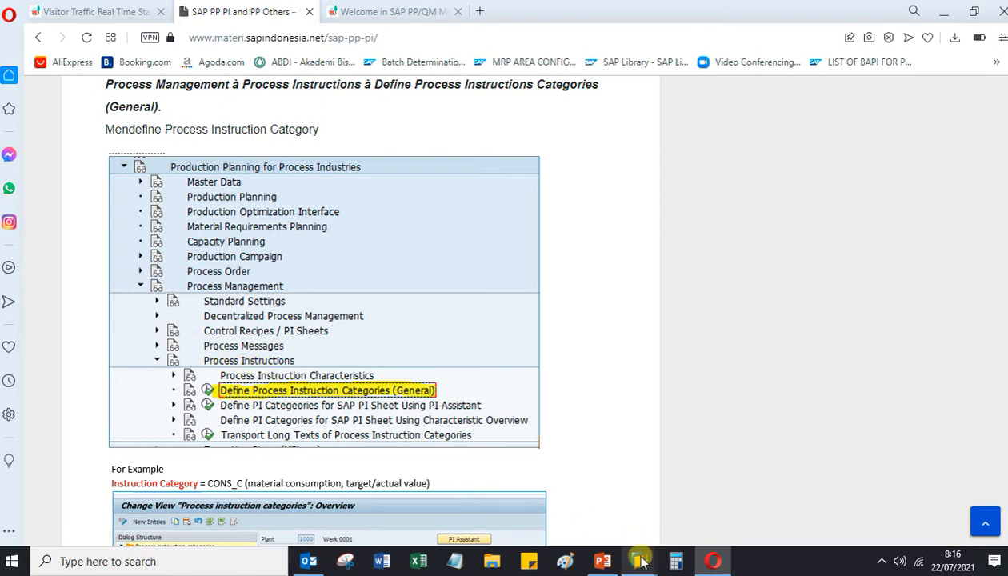
pyautogui.moveTo(639, 560)
pyautogui.click(832, 484)
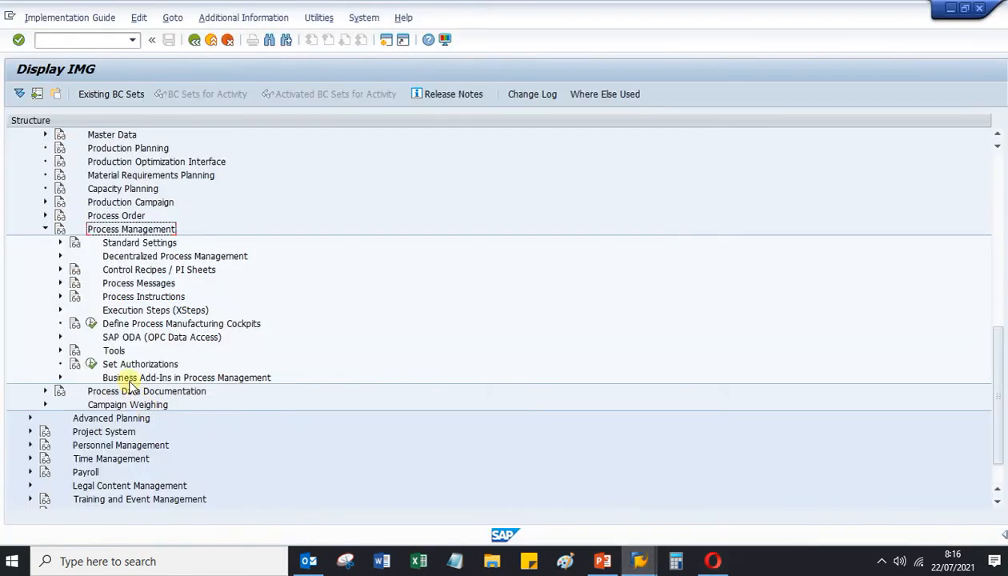
pyautogui.click(60, 297)
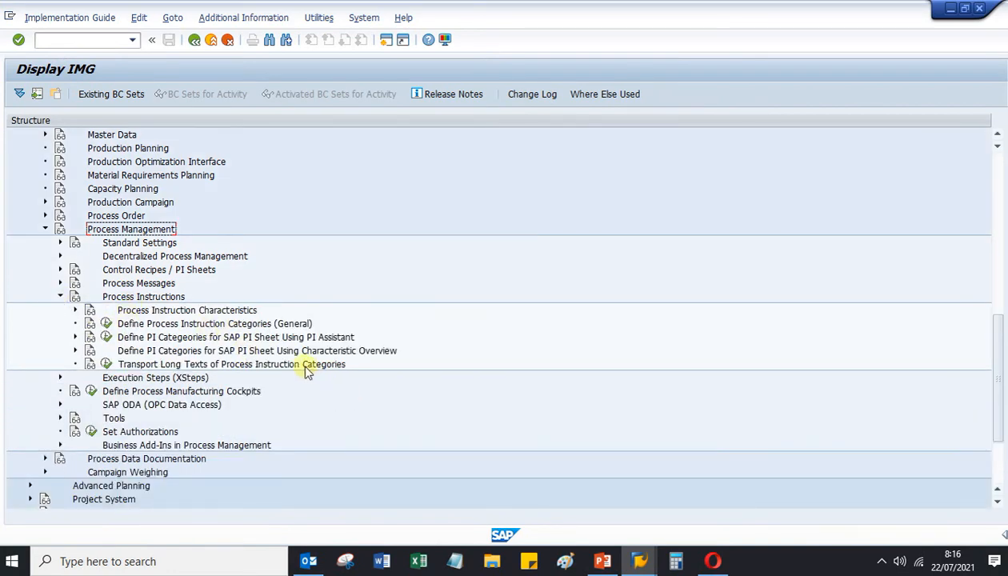
# Recheck the browser guide and execute Define Process Instruction Categories (General) in SAP for plant 0001
pyautogui.click(713, 561)
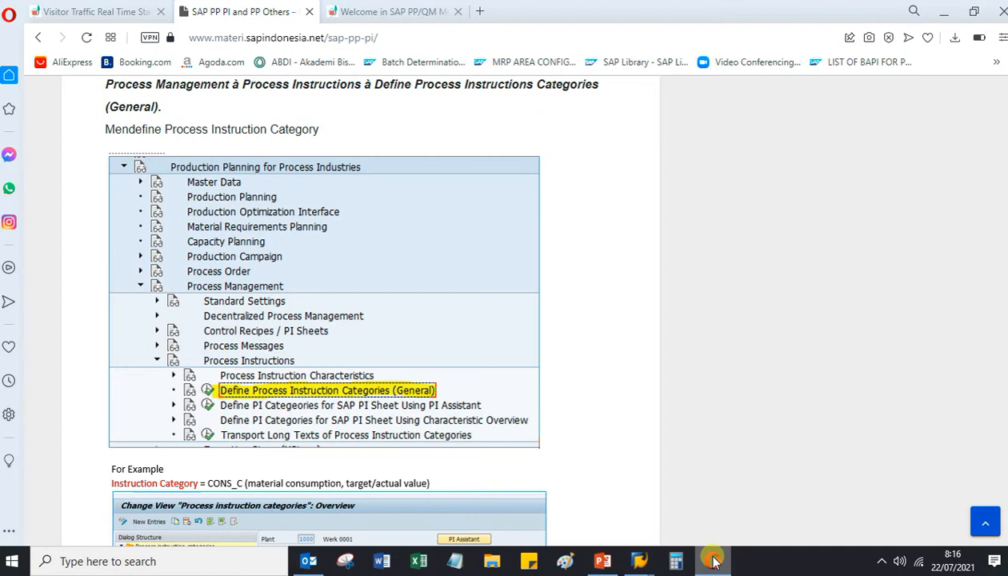
pyautogui.click(713, 561)
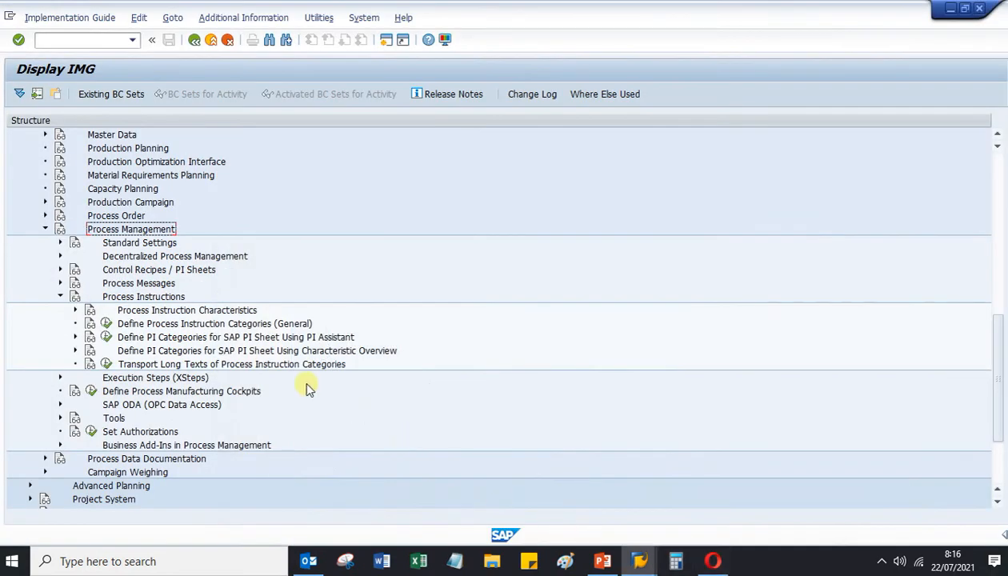
pyautogui.click(232, 327)
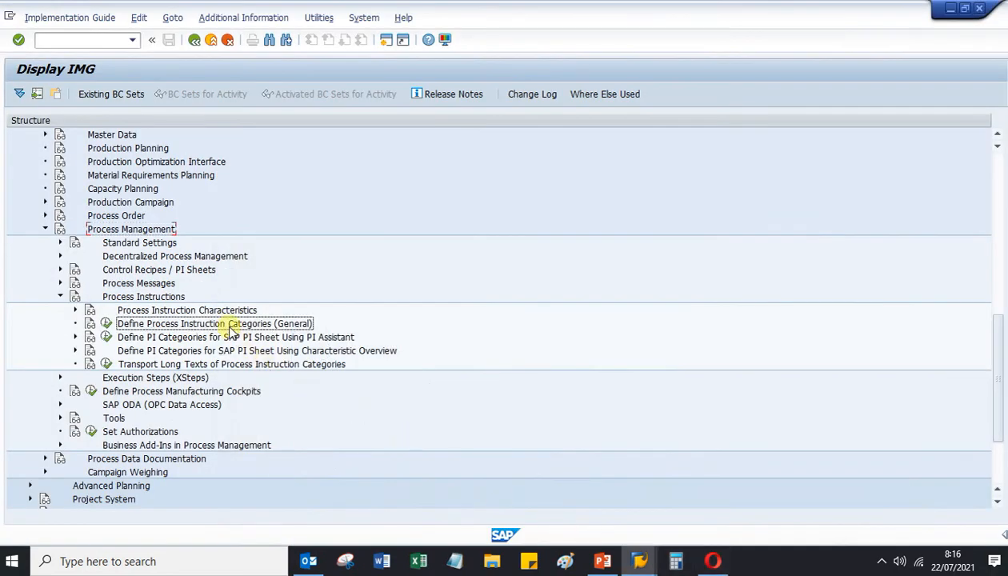
pyautogui.click(105, 323)
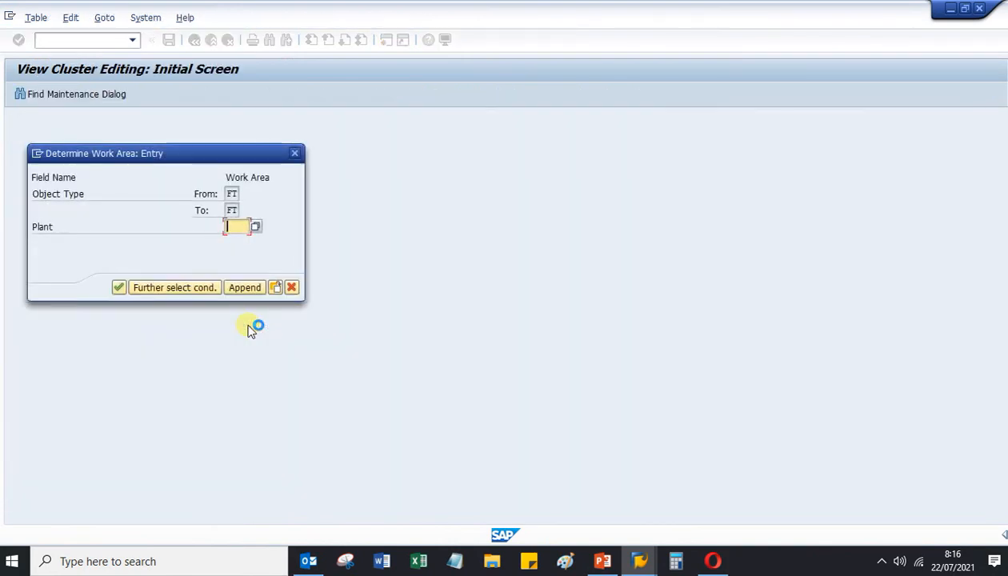
pyautogui.write('0001')
pyautogui.press('Return')
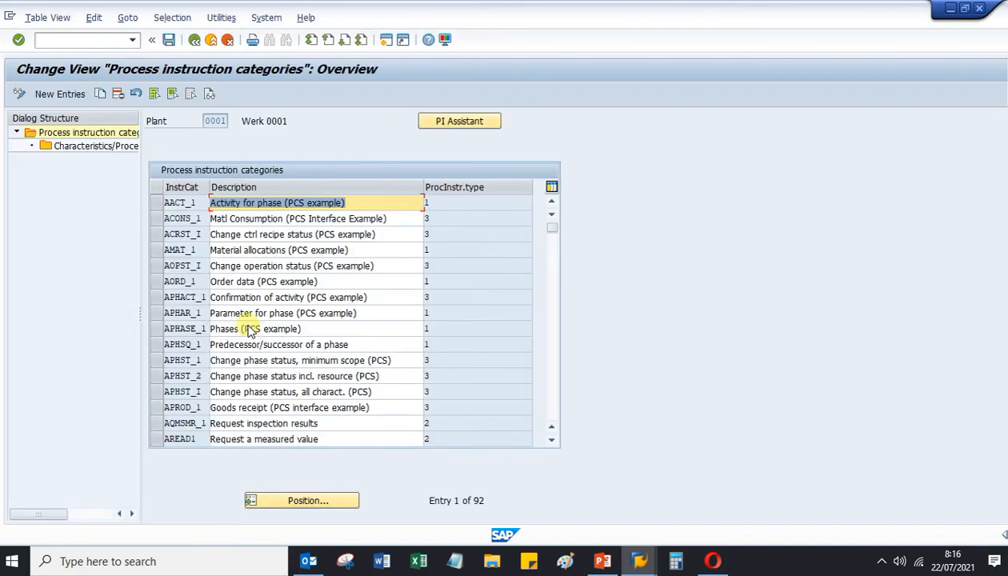
# Select the CONS_C process instruction category (Mat. consumption, target/actual value) and open its assigned characteristics
pyautogui.scroll(-2, 236, 343)
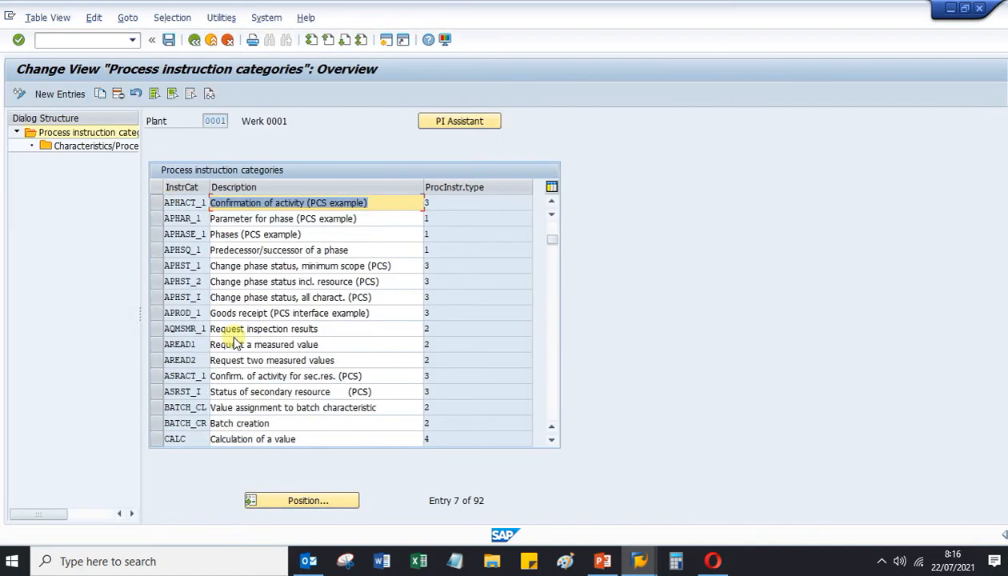
pyautogui.scroll(-3, 236, 343)
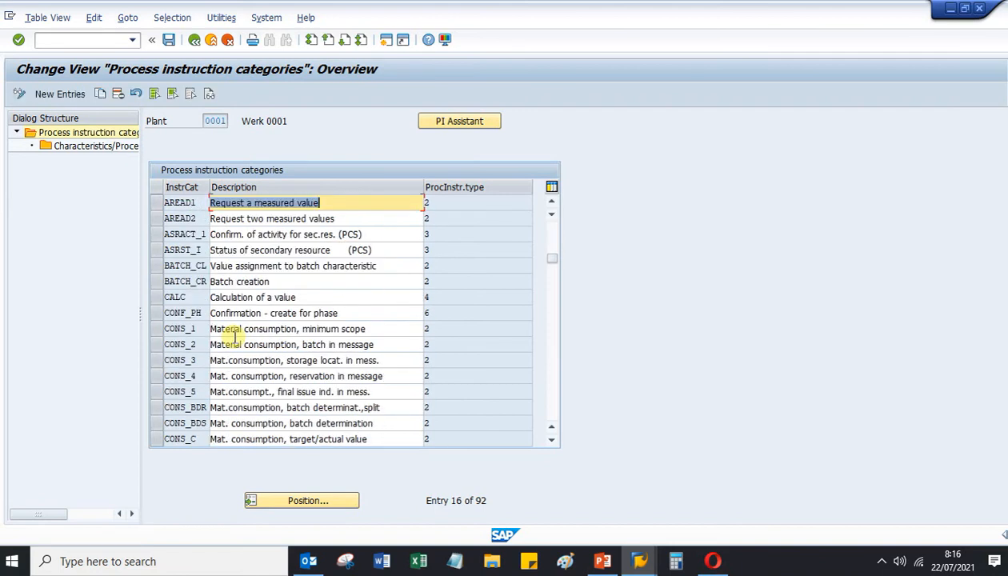
pyautogui.scroll(-2, 233, 344)
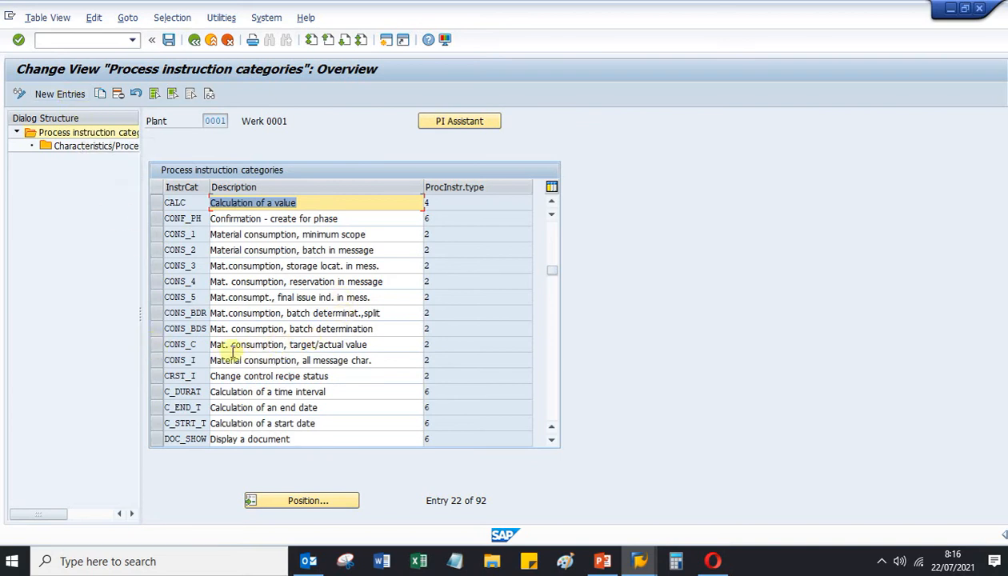
pyautogui.click(158, 346)
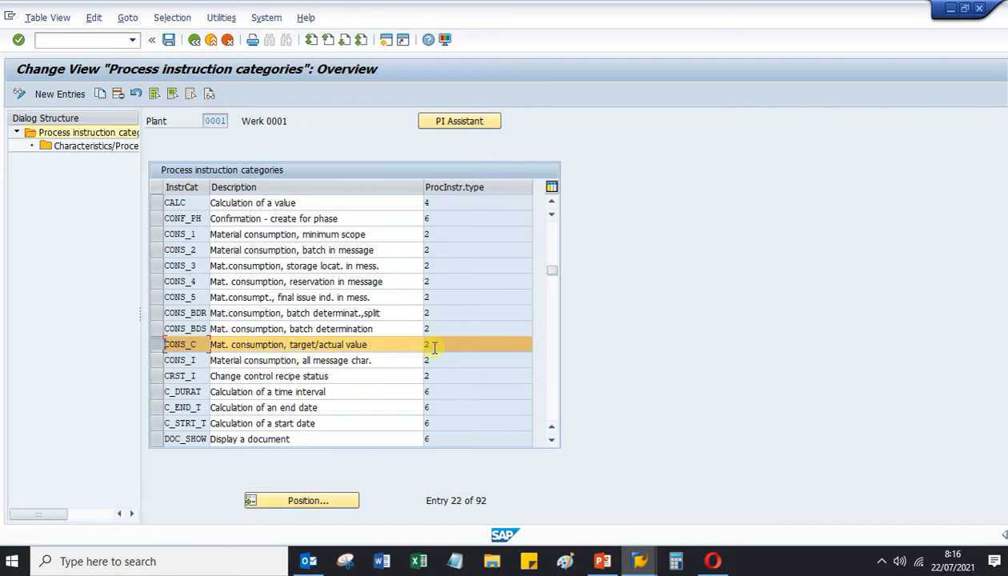
pyautogui.click(375, 344)
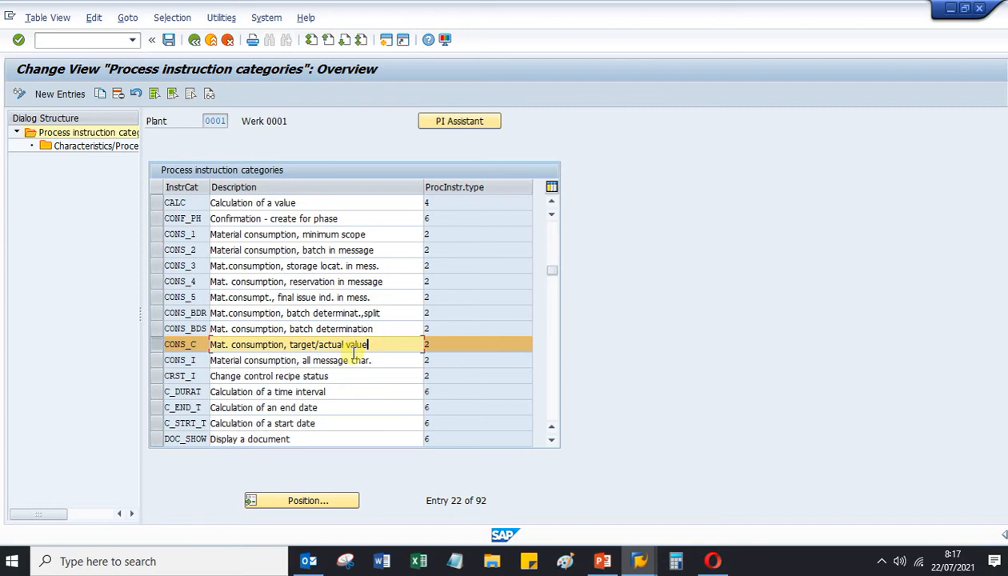
pyautogui.click(161, 344)
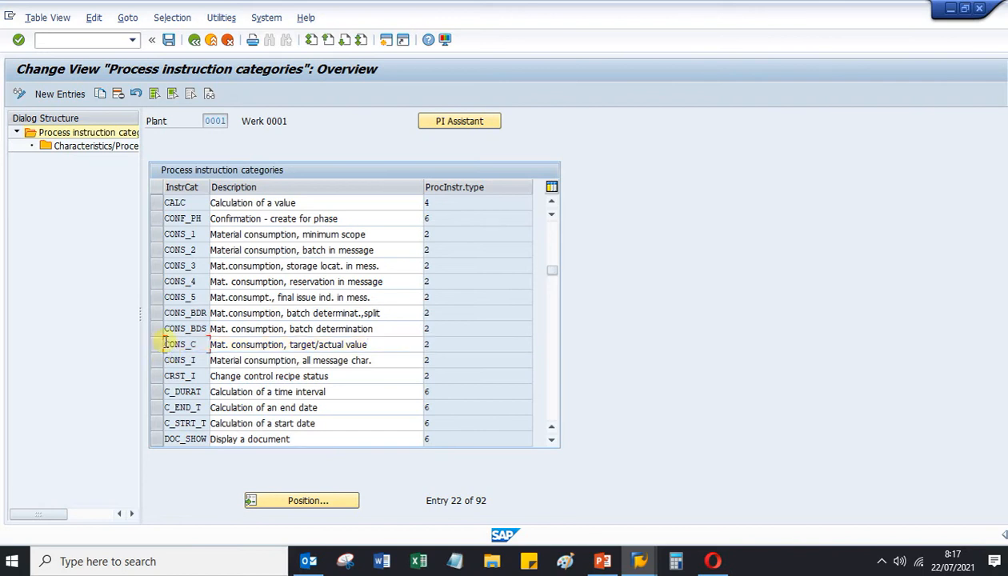
pyautogui.click(164, 345)
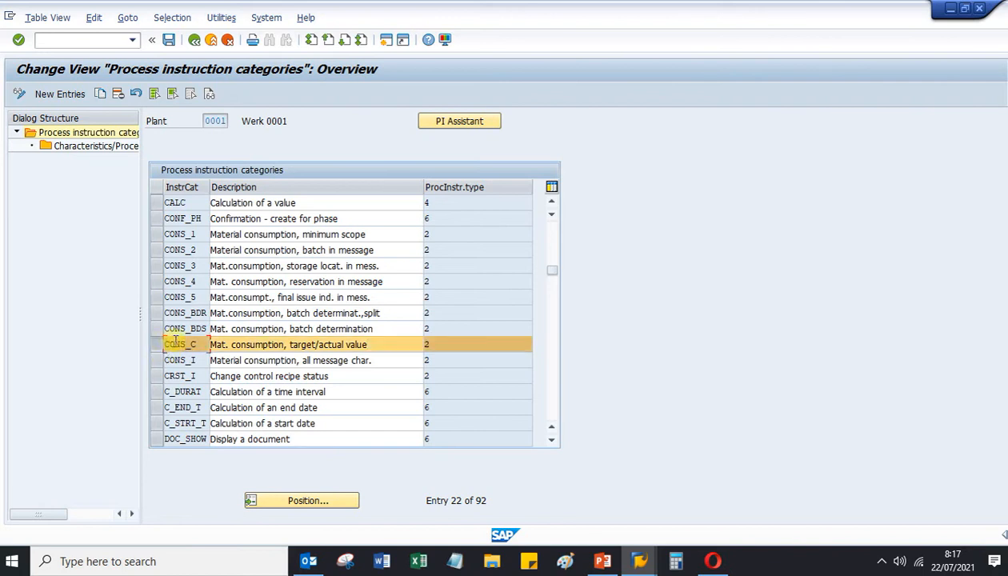
pyautogui.doubleClick(100, 148)
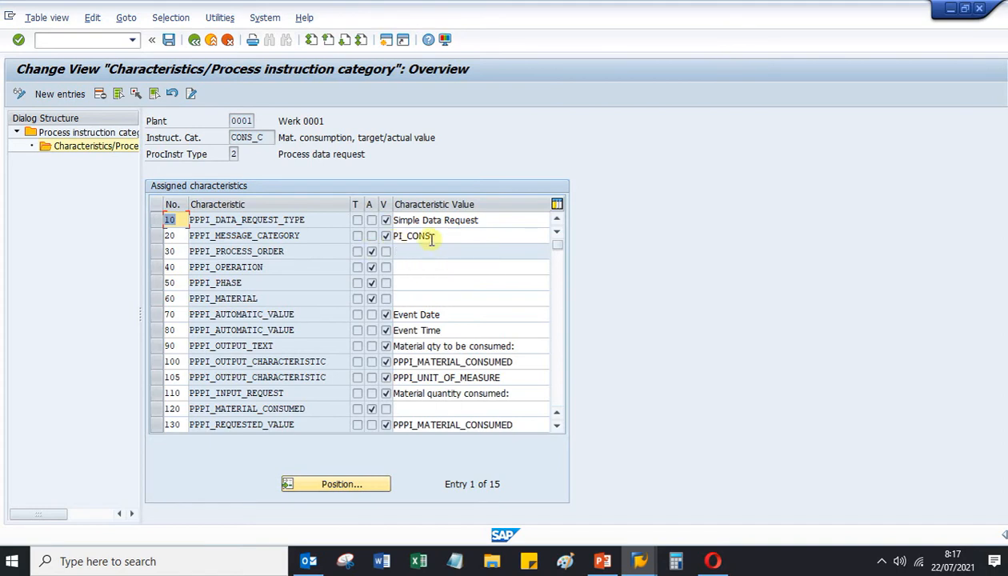
# Examine the CONS_C characteristic values, especially the automatic values Event Date and Event Time in lines 70 and 80
pyautogui.click(496, 313)
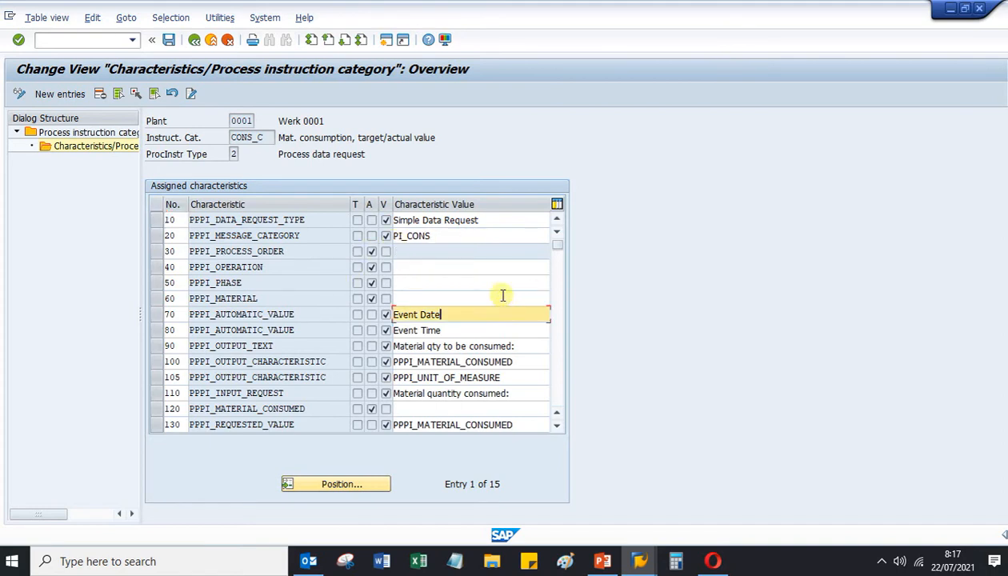
pyautogui.click(479, 330)
pyautogui.click(479, 316)
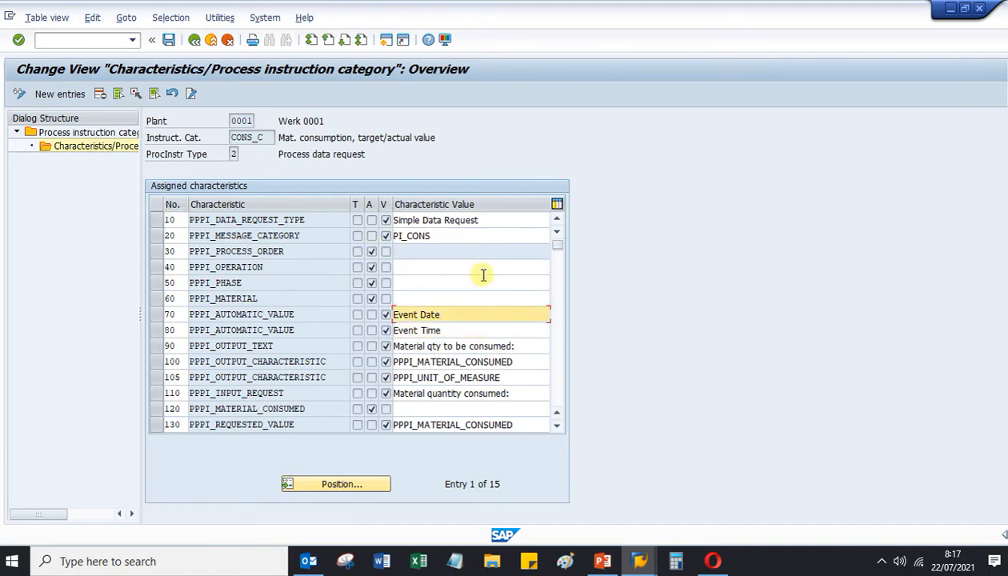
pyautogui.click(476, 296)
pyautogui.click(478, 315)
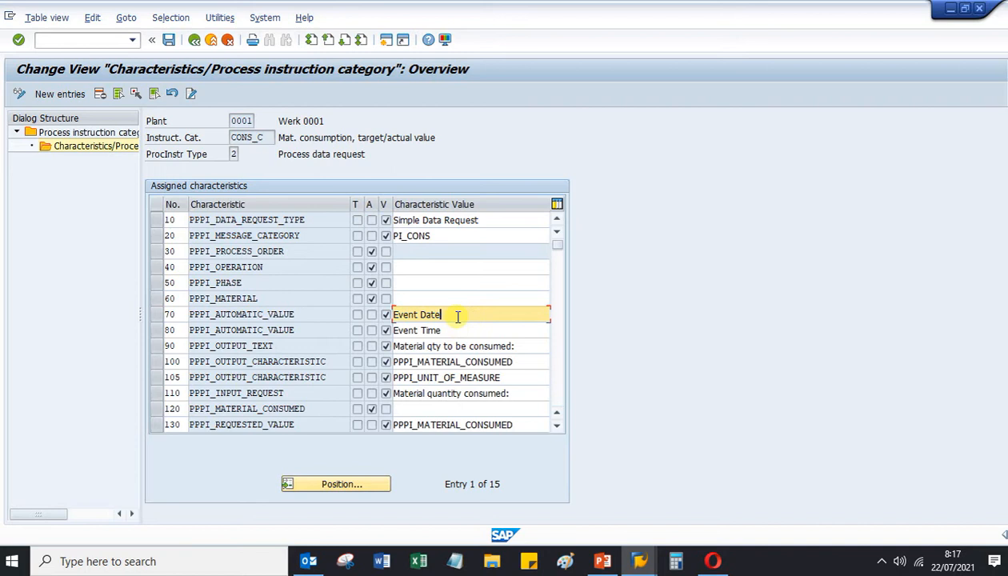
pyautogui.doubleClick(456, 330)
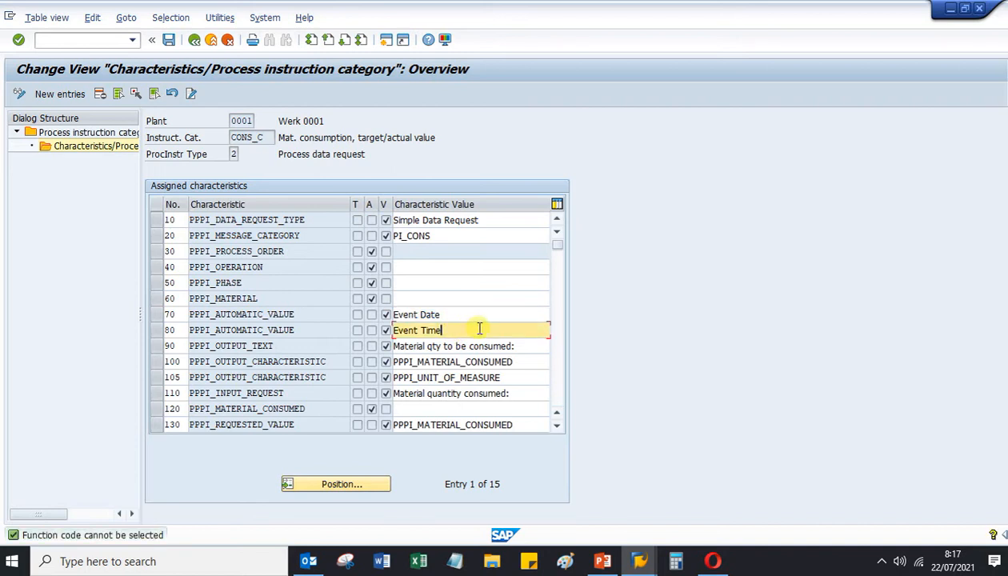
# Review the remaining CONS_C characteristic lines, including the unit of measure output, Event Date and process order
pyautogui.click(518, 376)
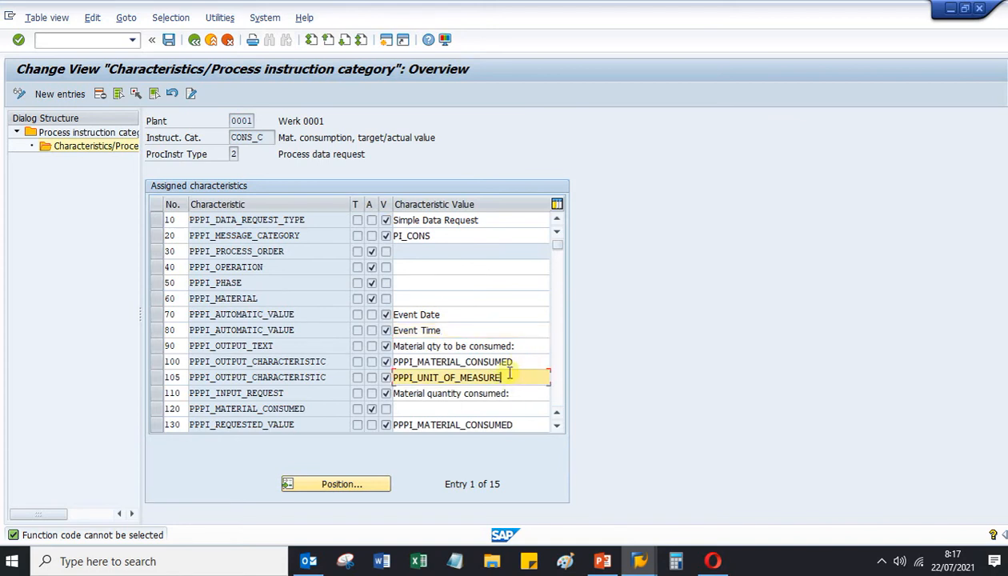
pyautogui.click(497, 312)
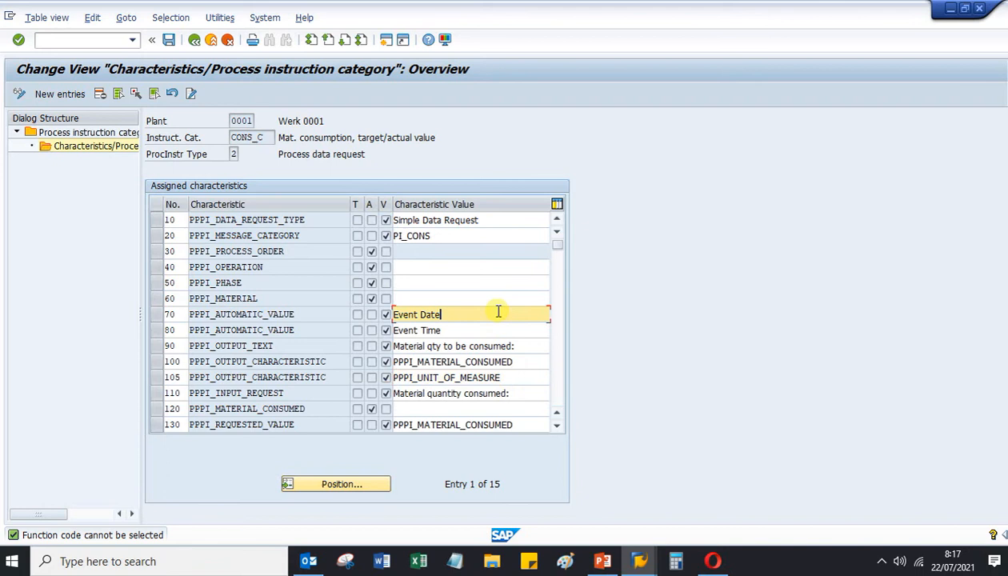
pyautogui.click(486, 252)
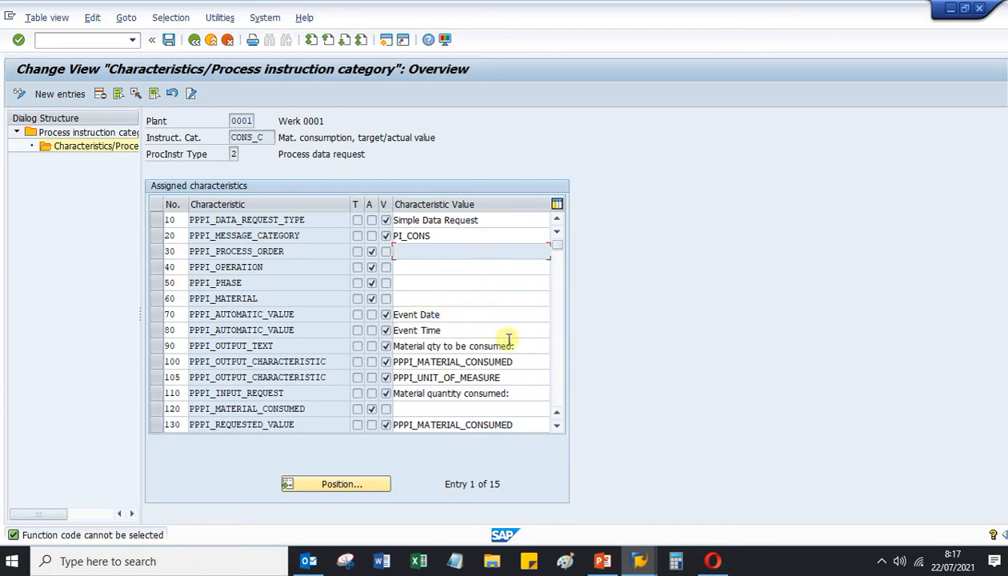
# Switch to the browser guide and read the CONS_C characteristics example and the SPRO path for control recipe destinations
pyautogui.click(712, 561)
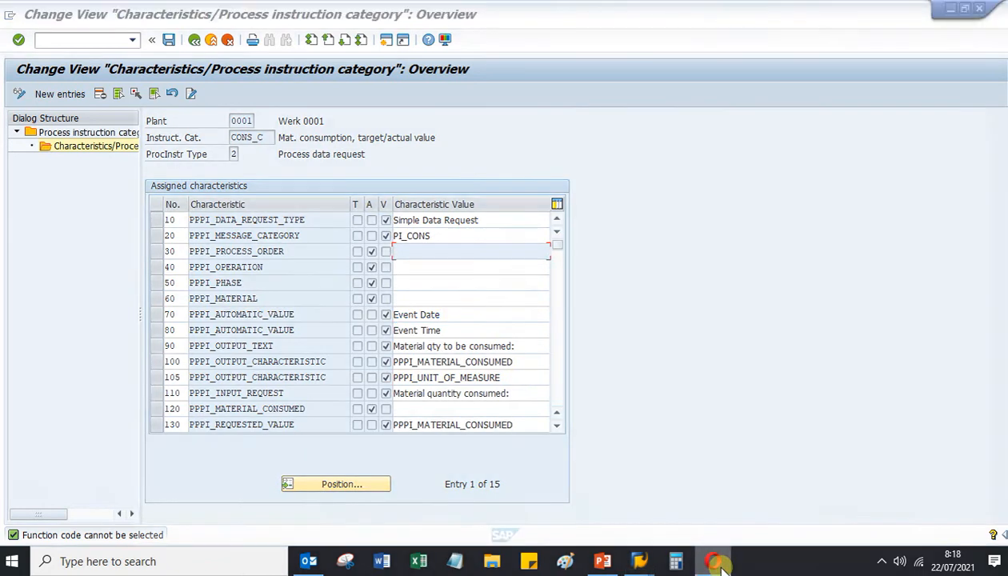
pyautogui.scroll(-3, 509, 408)
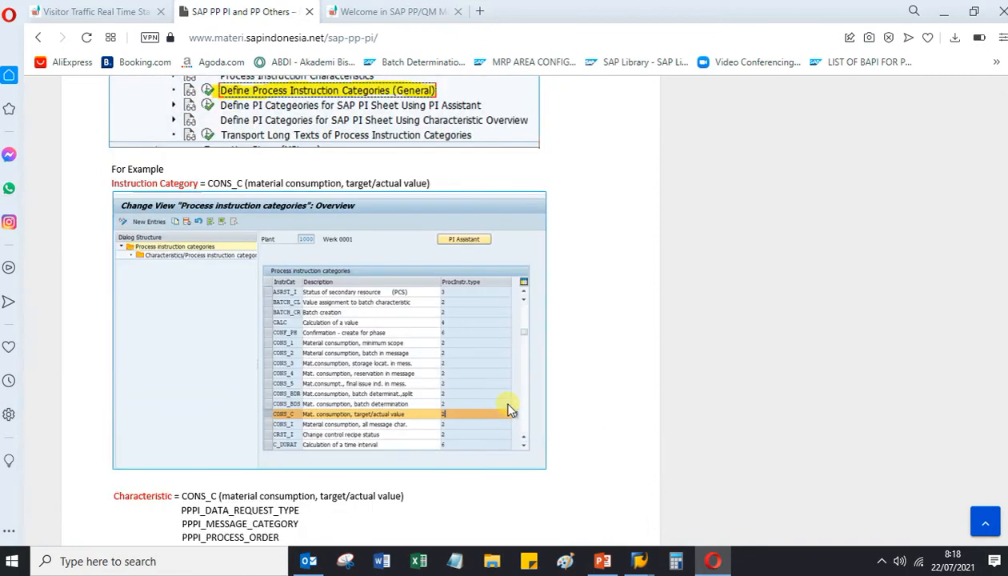
pyautogui.scroll(-1, 324, 416)
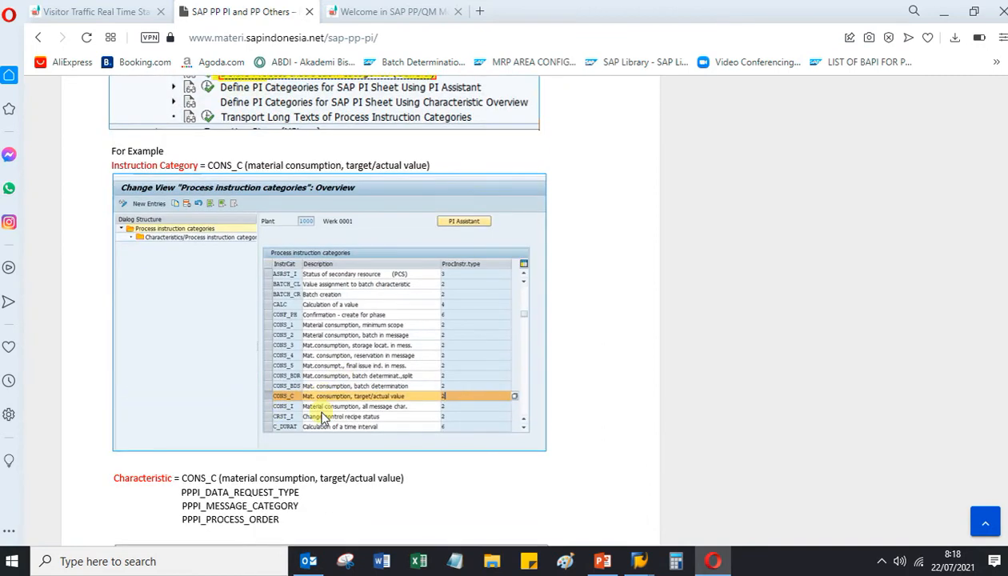
pyautogui.scroll(-3, 324, 416)
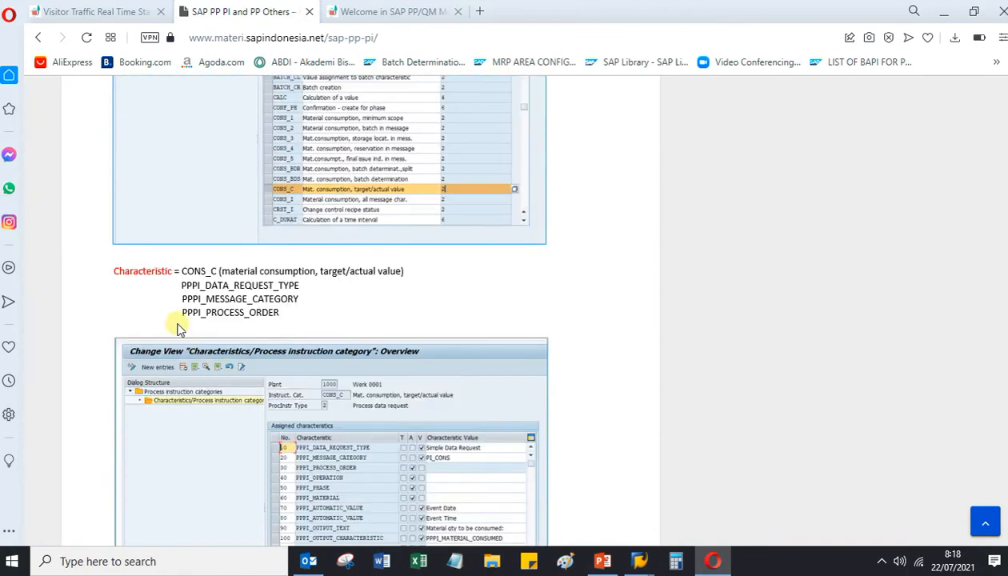
pyautogui.scroll(-1, 177, 328)
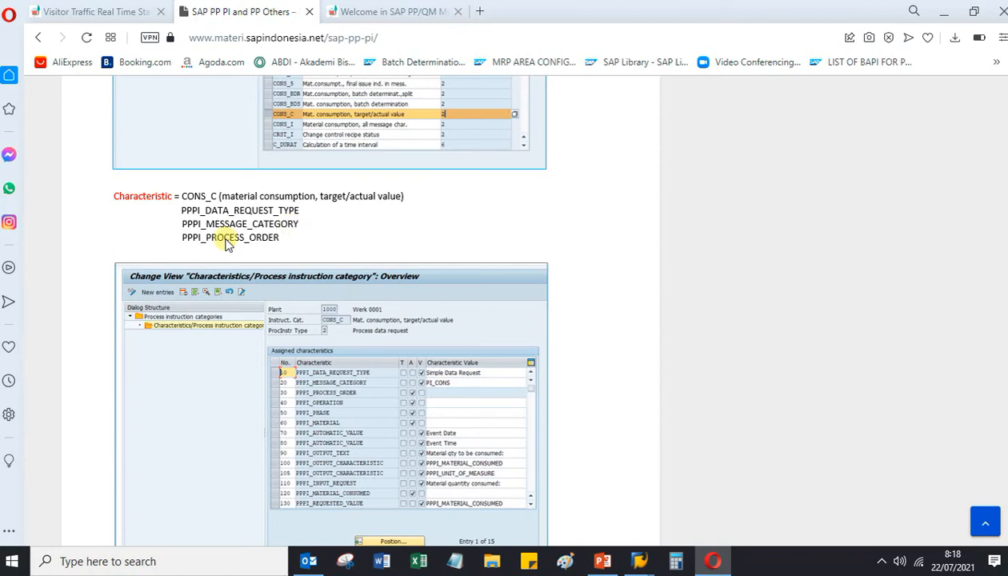
pyautogui.scroll(-2, 330, 299)
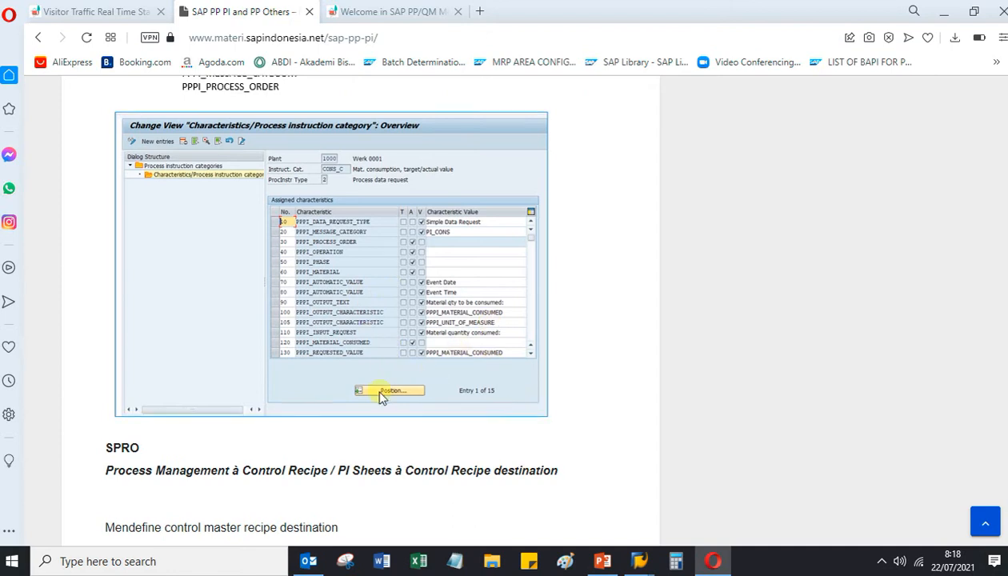
pyautogui.scroll(-4, 376, 393)
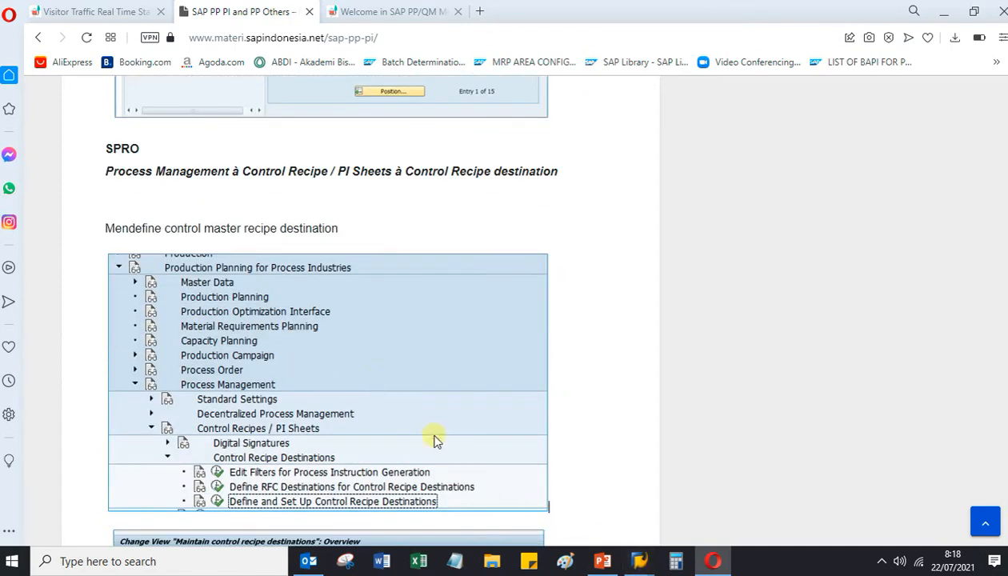
pyautogui.scroll(-1, 324, 412)
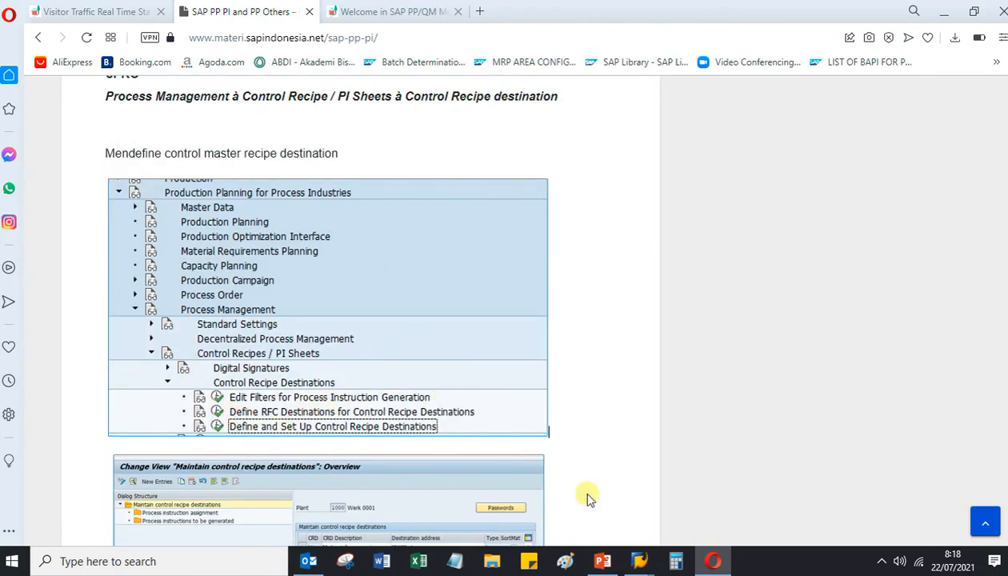
# Return to SAP, leave the CONS_C characteristics and category overview, and collapse Process Instructions in the IMG structure
pyautogui.moveTo(638, 552)
pyautogui.click(832, 492)
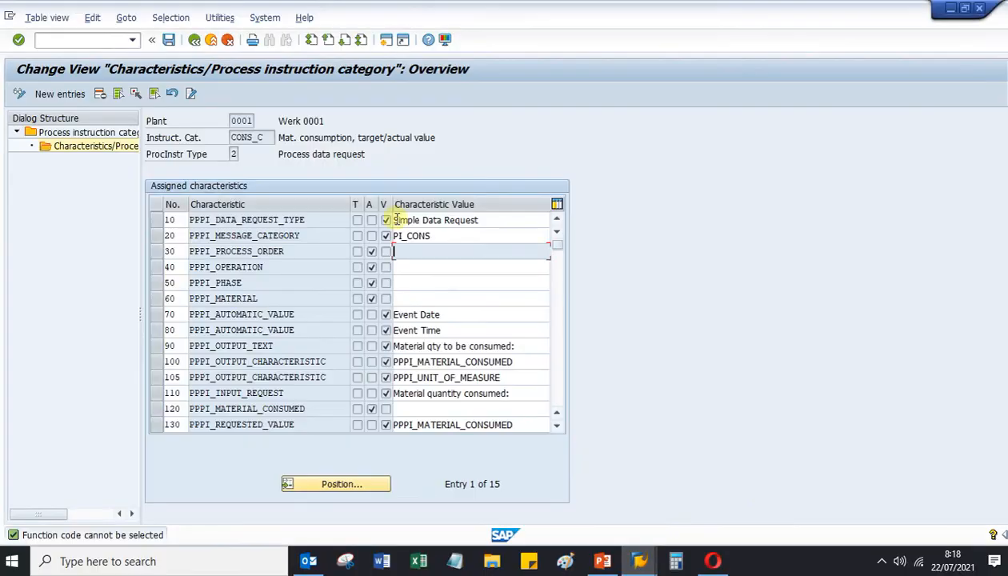
pyautogui.click(195, 40)
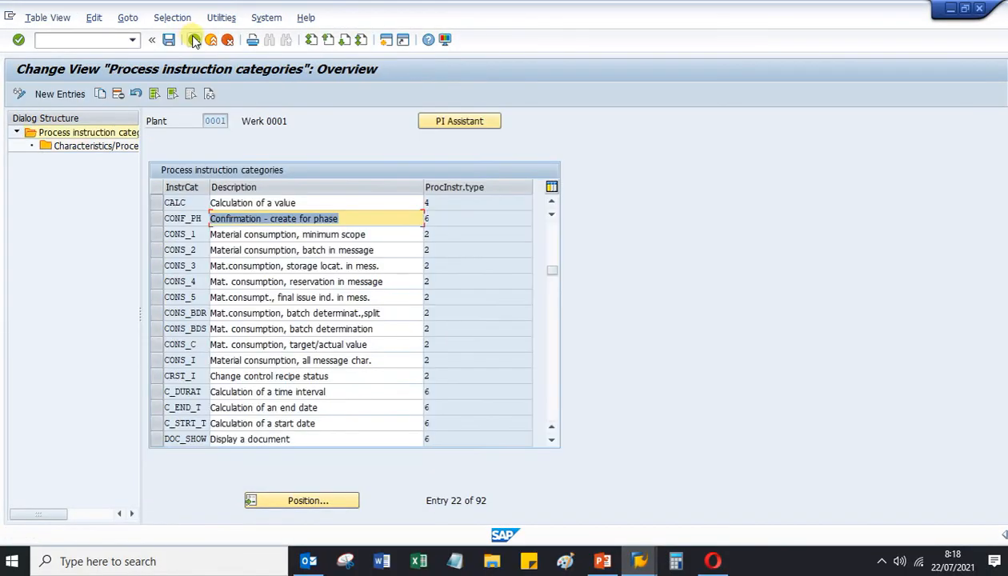
pyautogui.click(194, 40)
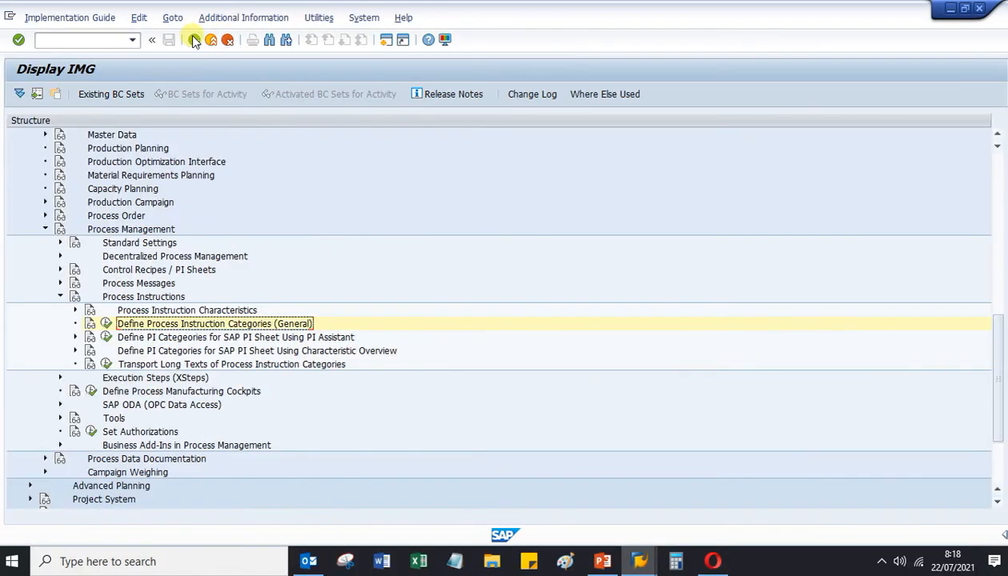
pyautogui.click(62, 296)
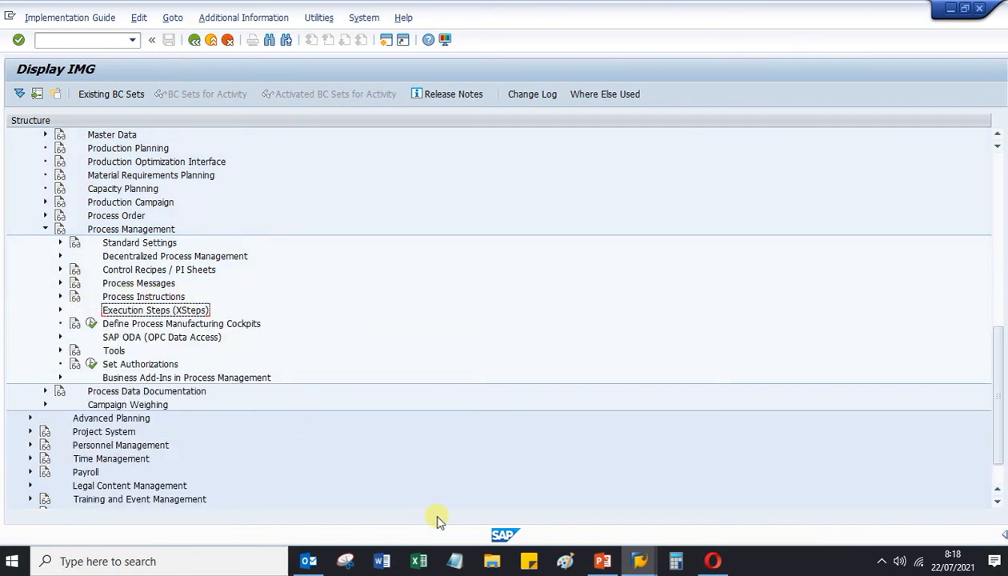
# Recheck the path in the browser guide and expand Control Recipes / PI Sheets under Process Management in SAP
pyautogui.click(712, 560)
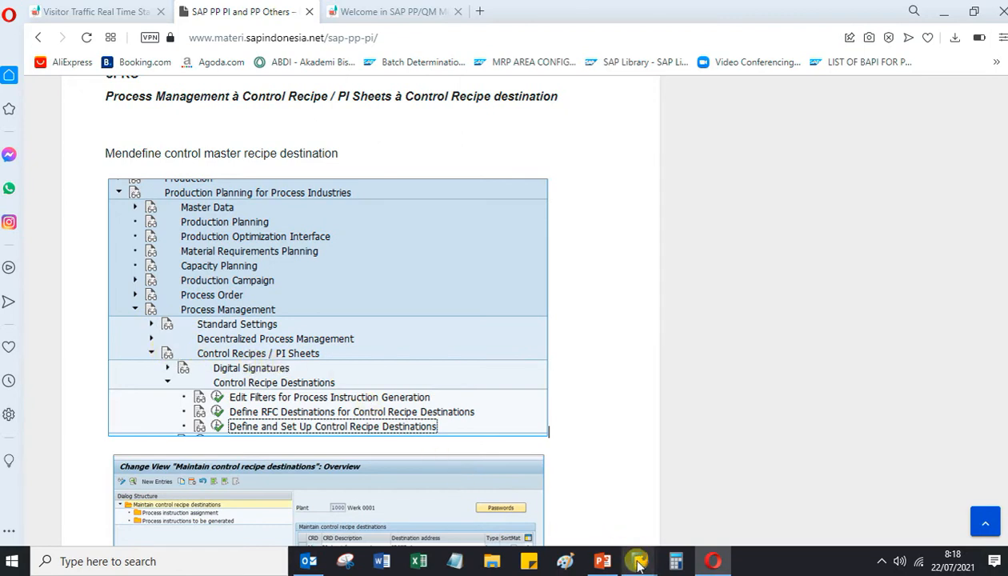
pyautogui.moveTo(632, 558)
pyautogui.click(837, 510)
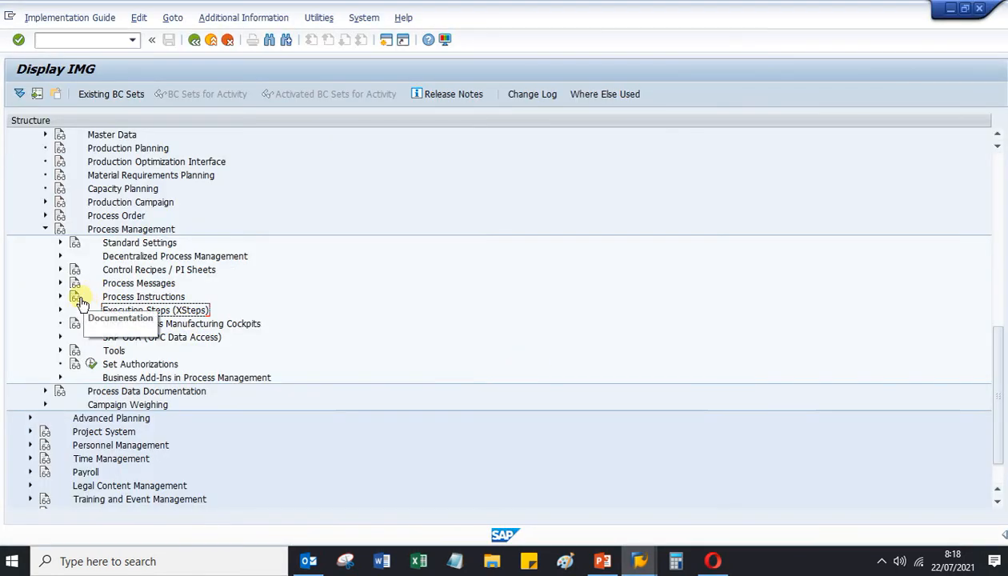
pyautogui.click(61, 271)
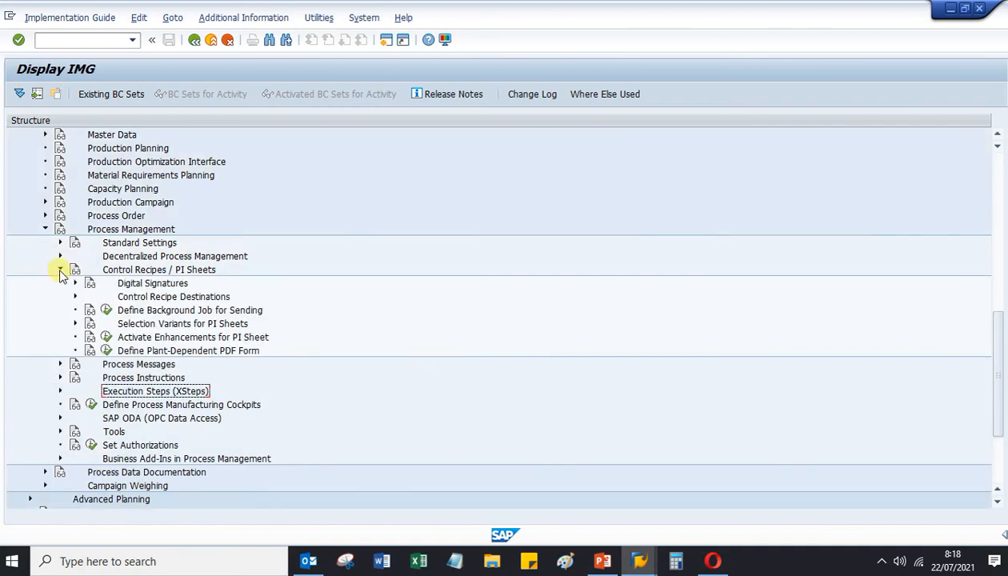
# Consult the browser guide again, then in SAP expand Control Recipe Destinations and execute Define and Set Up Control Recipe Destinations for plant 0001
pyautogui.click(714, 563)
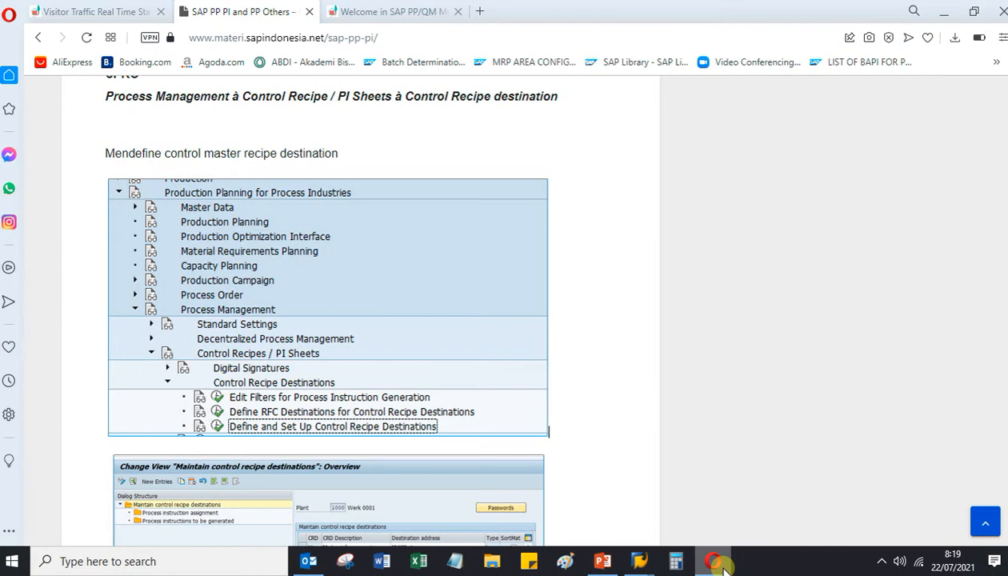
pyautogui.click(719, 563)
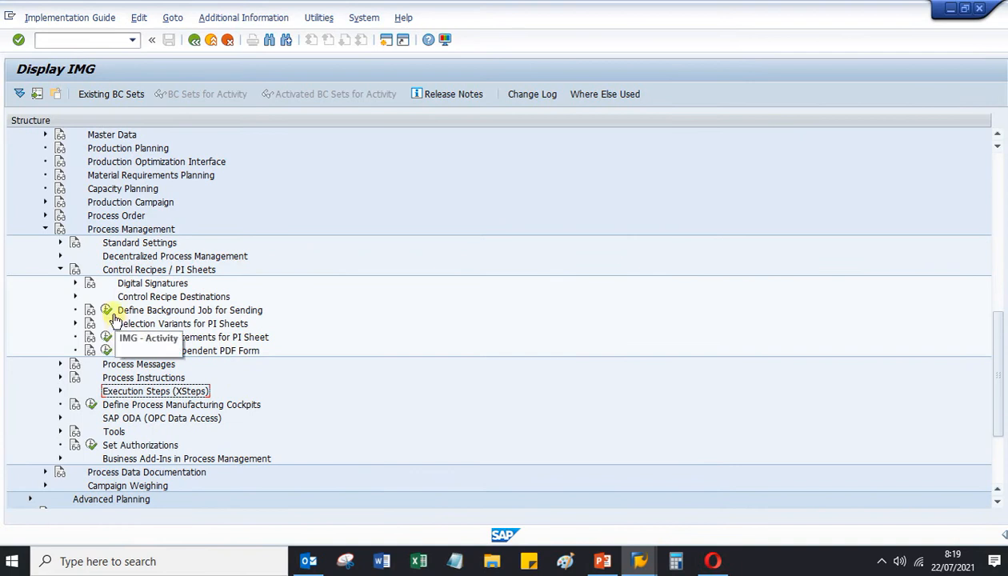
pyautogui.click(75, 296)
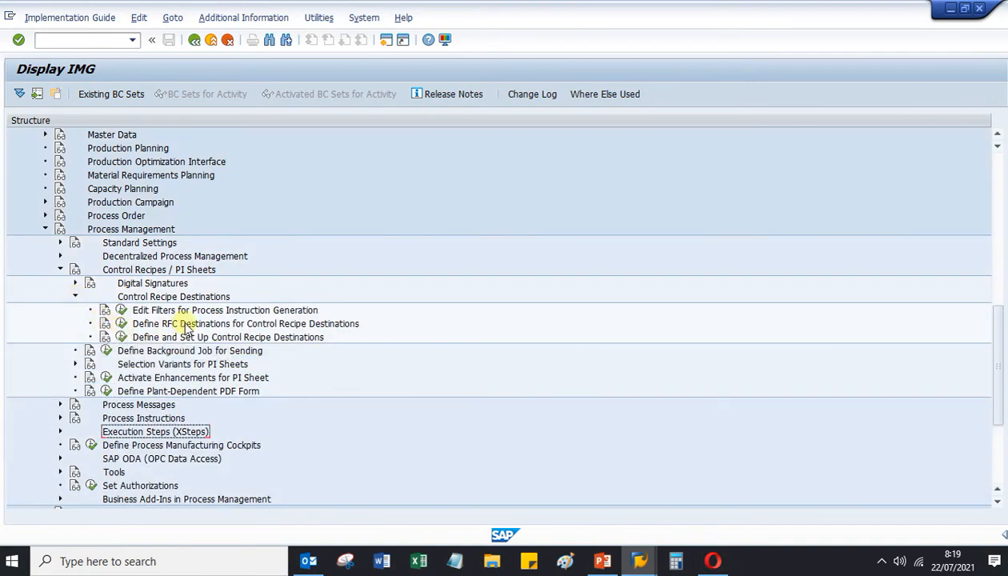
pyautogui.click(120, 336)
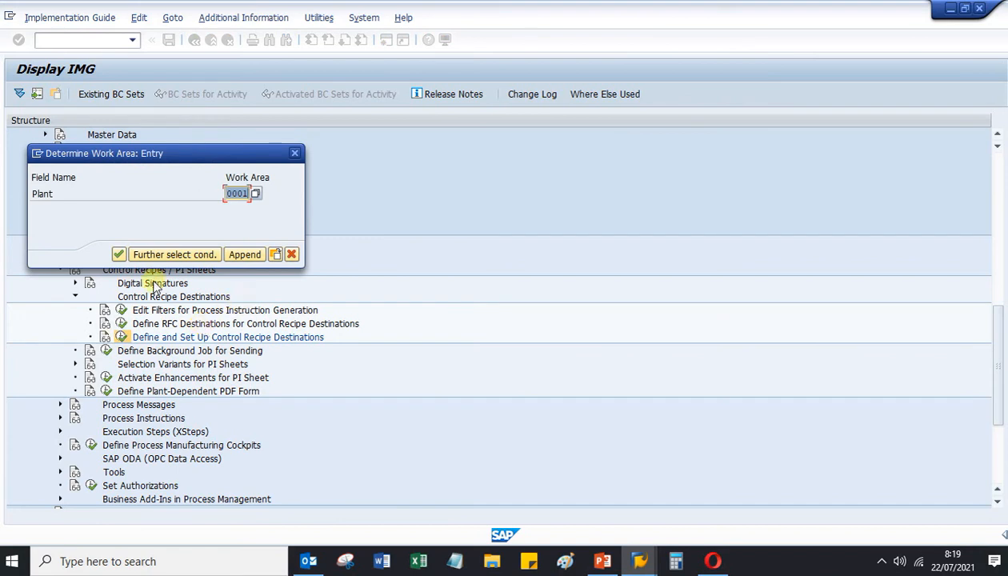
pyautogui.click(119, 255)
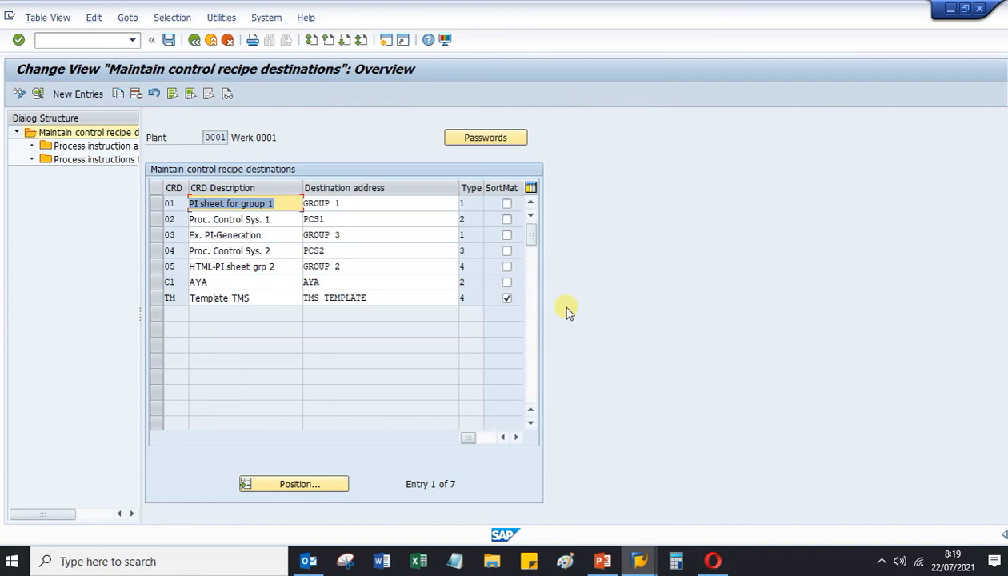
# Examine the available destination types for control recipe destination C1, reading the full description of type 2, and close the list
pyautogui.click(237, 279)
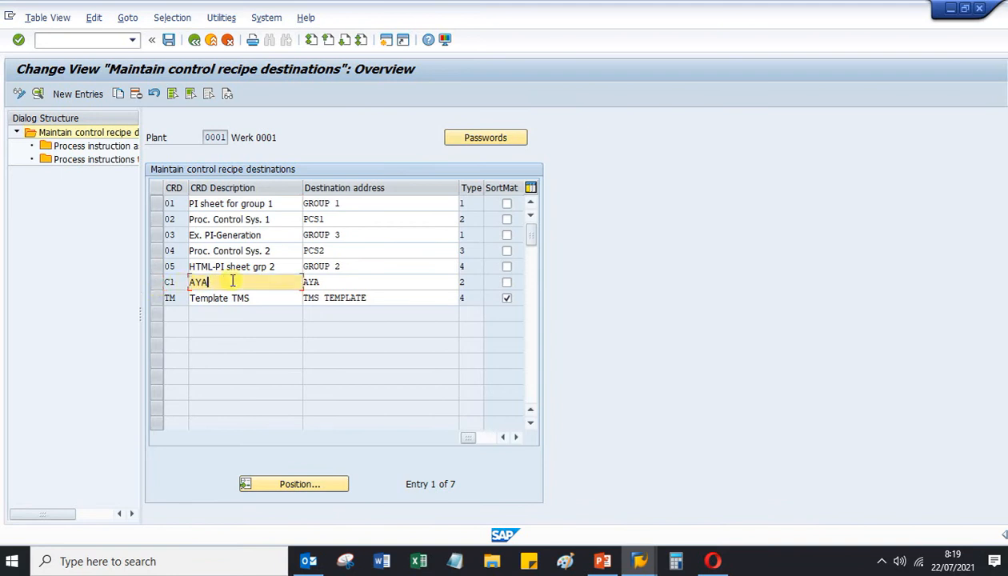
pyautogui.click(474, 282)
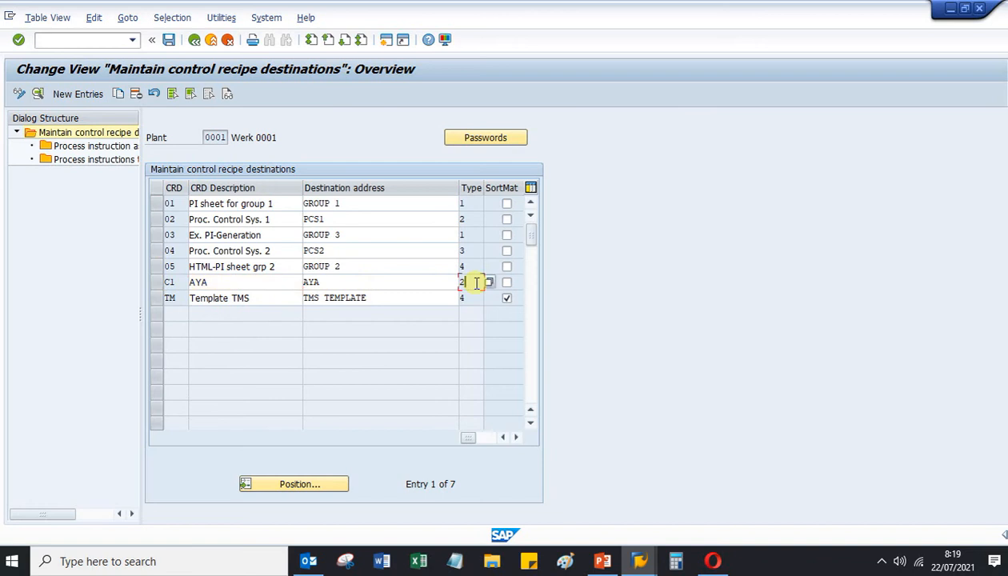
pyautogui.click(488, 283)
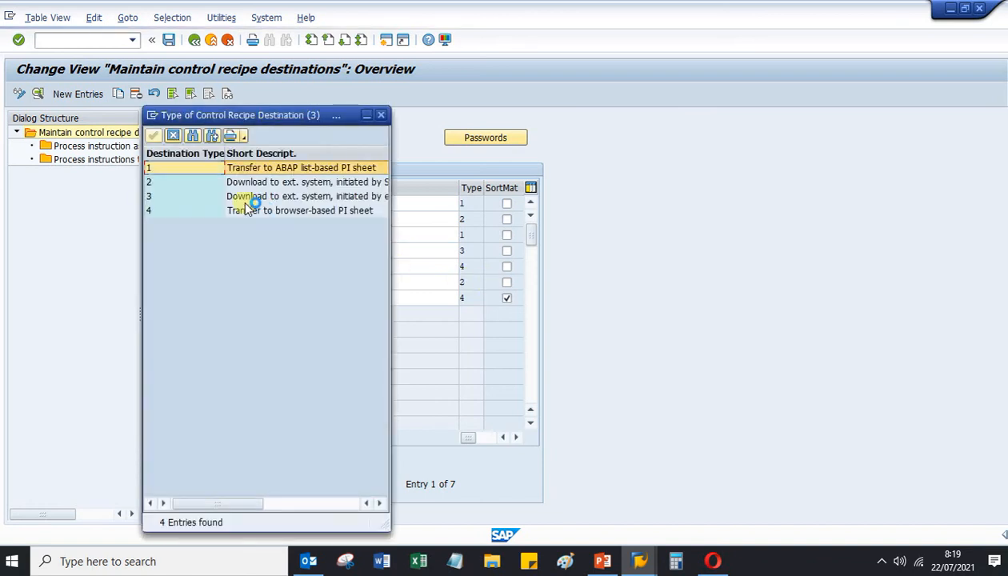
pyautogui.click(175, 183)
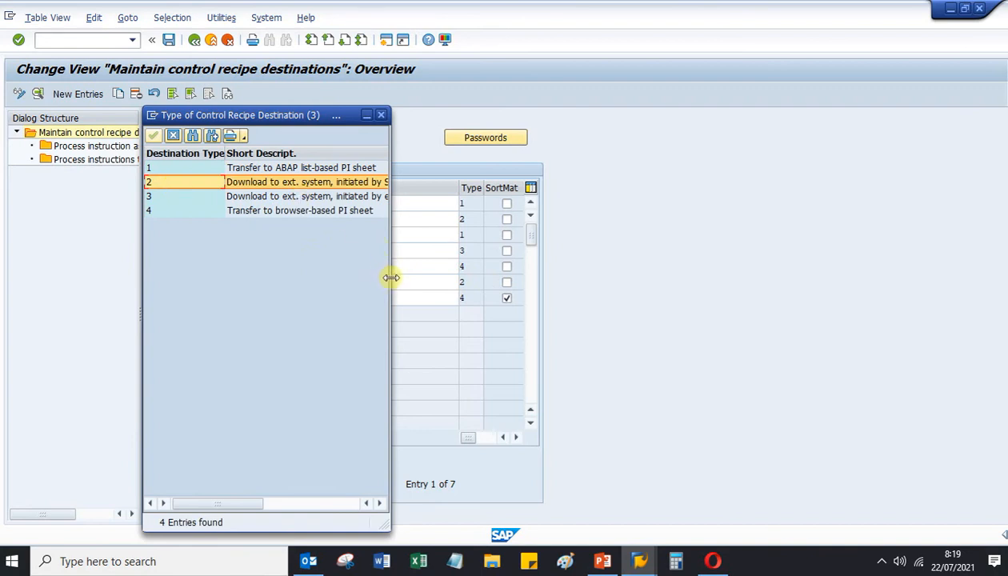
pyautogui.moveTo(390, 278); pyautogui.dragTo(566, 278)
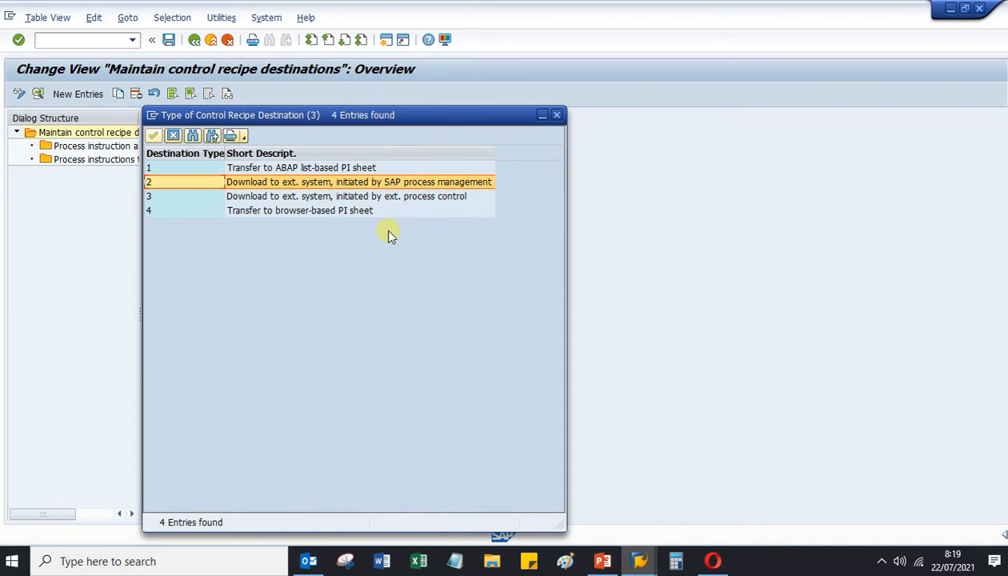
pyautogui.click(557, 115)
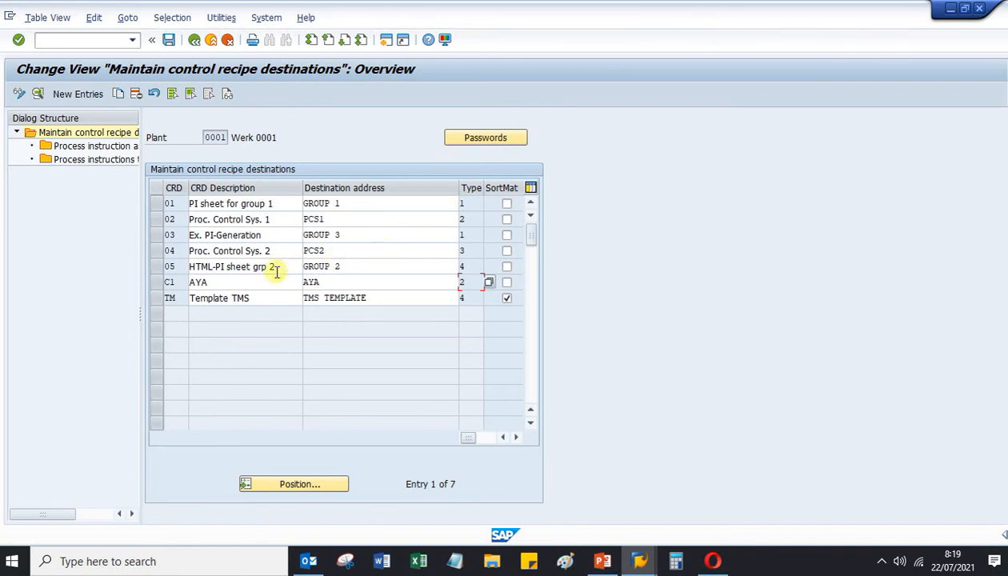
# Select control recipe destination C1, open its process instructions to be generated, and review the CONS_C and INSTR entries
pyautogui.click(158, 282)
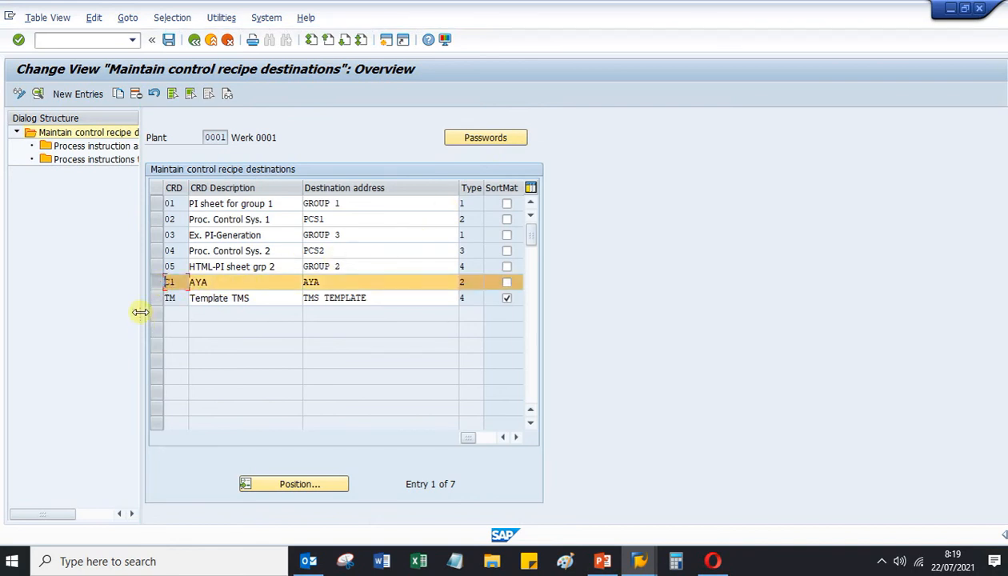
pyautogui.moveTo(140, 314); pyautogui.dragTo(305, 317)
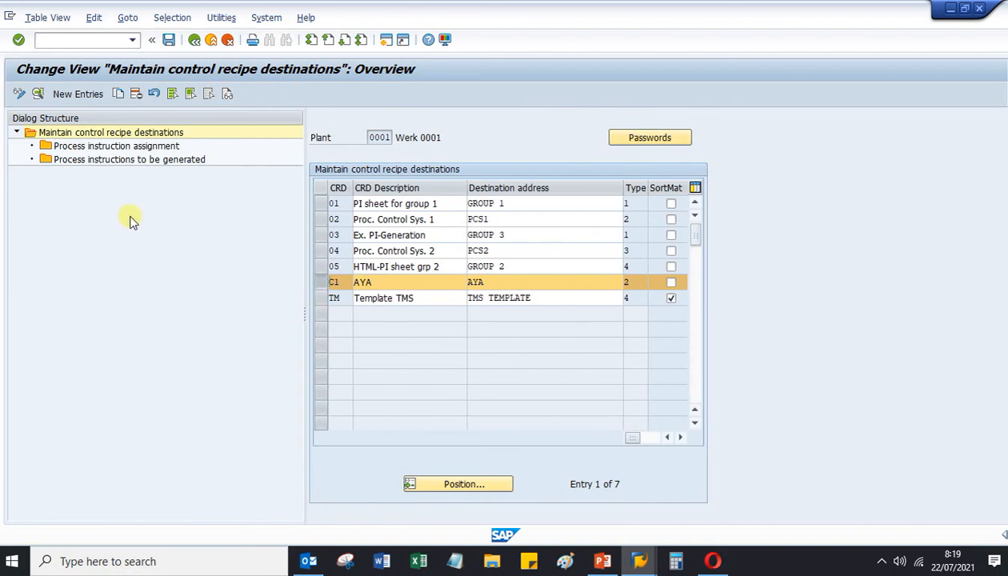
pyautogui.doubleClick(120, 164)
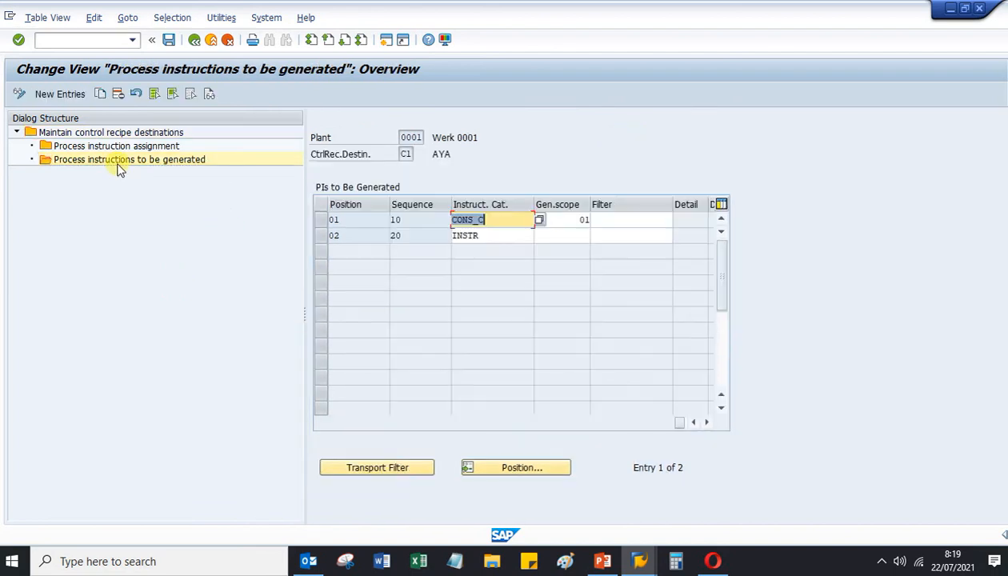
pyautogui.click(501, 235)
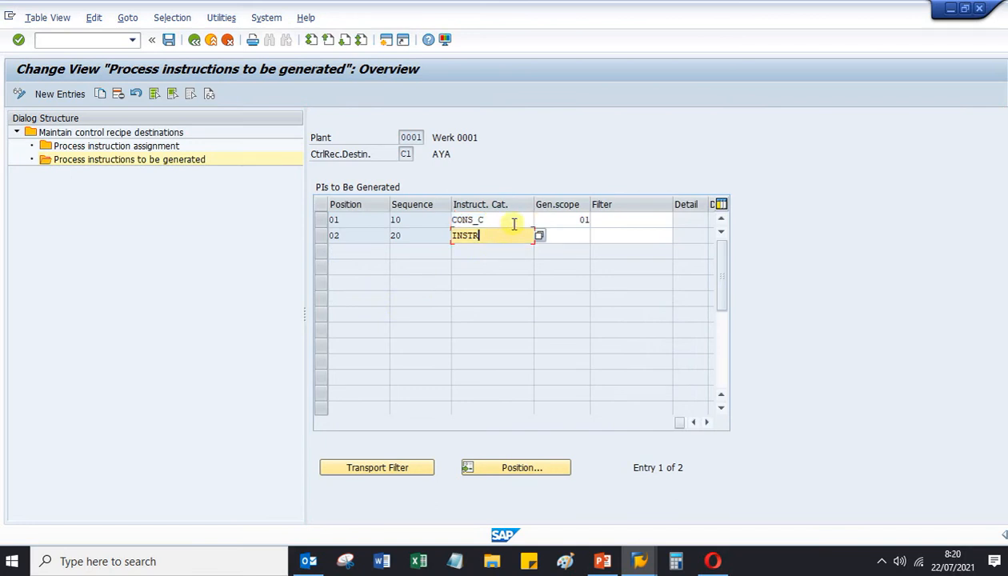
pyautogui.click(510, 220)
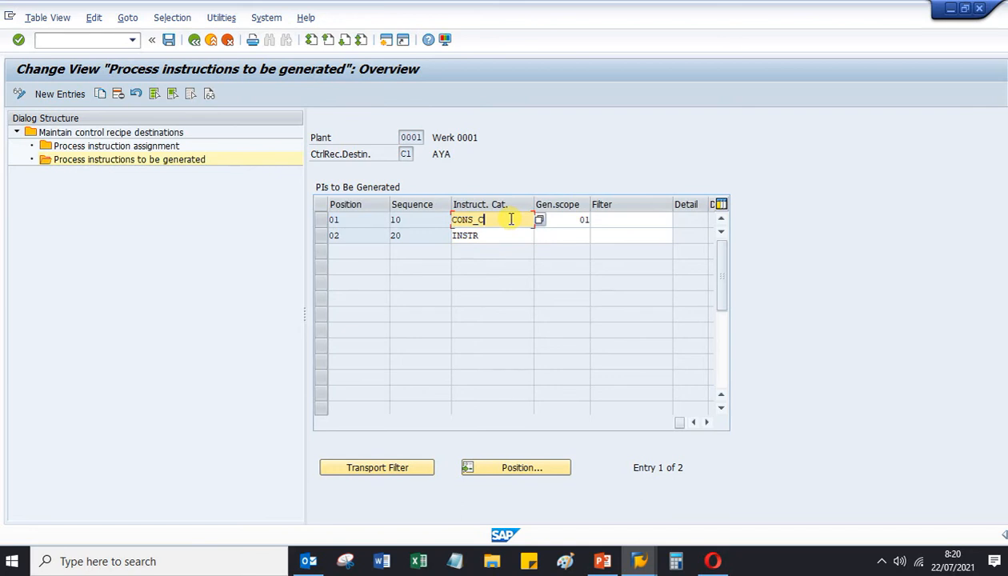
pyautogui.click(498, 235)
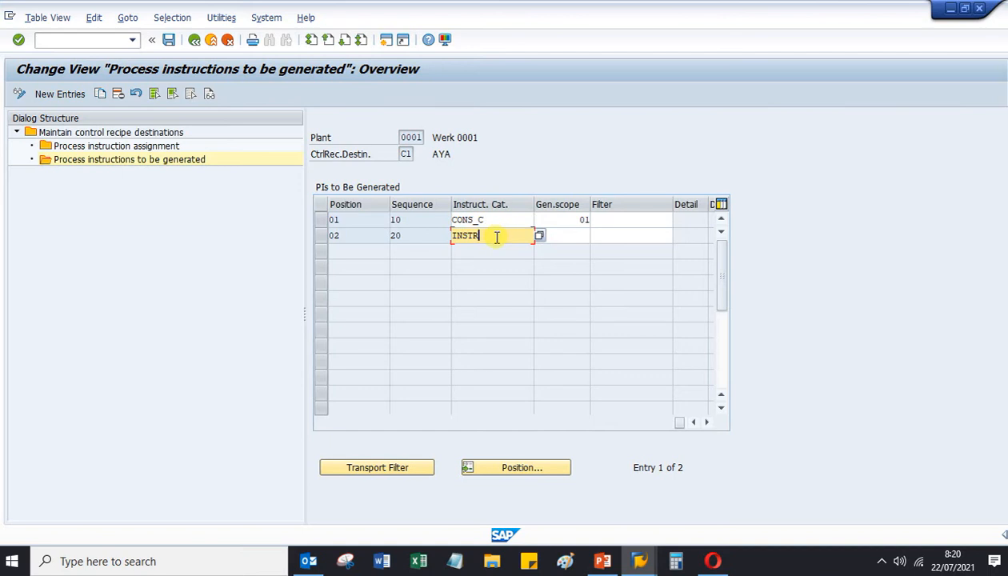
# Look through the available process instruction categories for the INSTR entry and close the list without choosing one
pyautogui.click(540, 237)
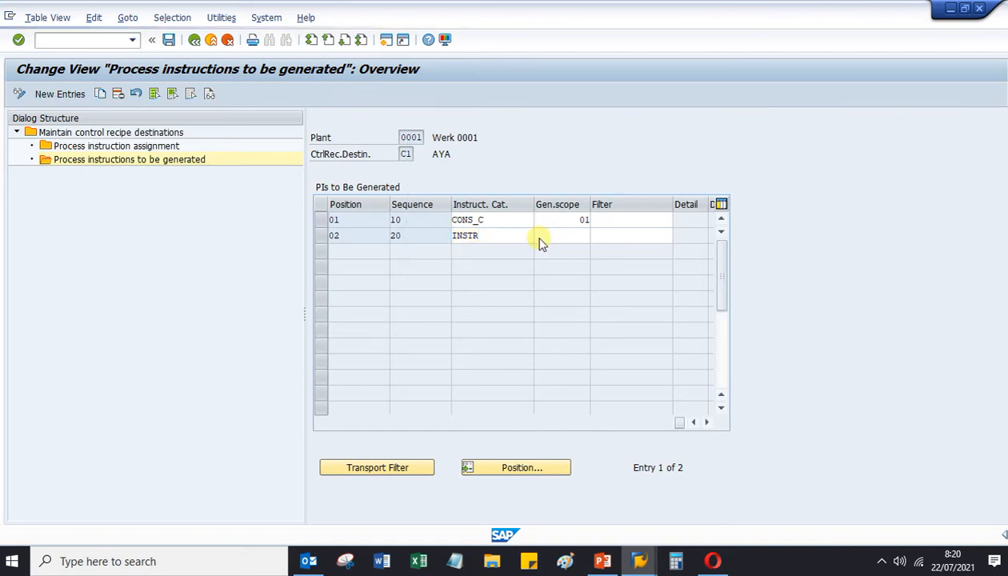
pyautogui.scroll(-5, 128, 272)
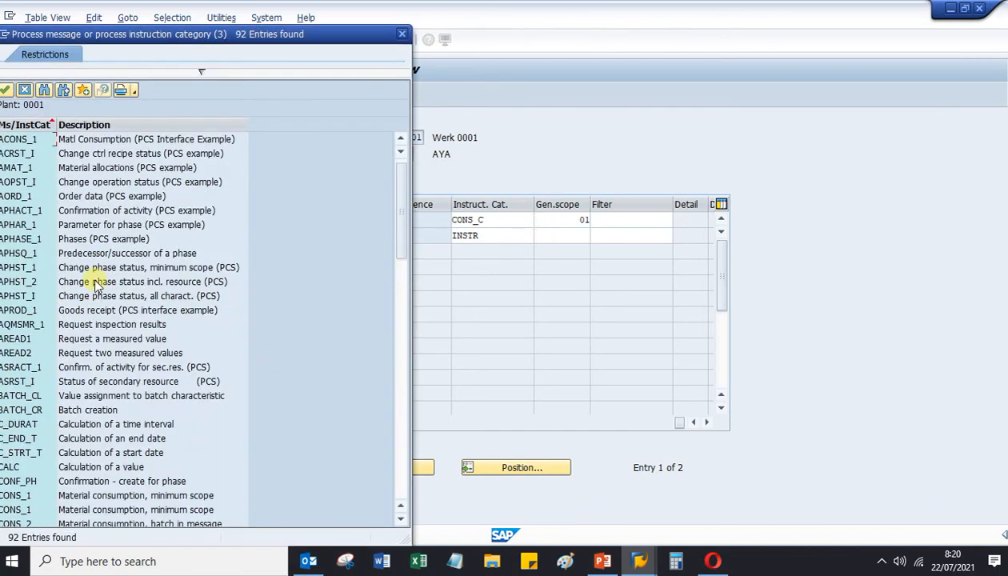
pyautogui.scroll(-9, 95, 284)
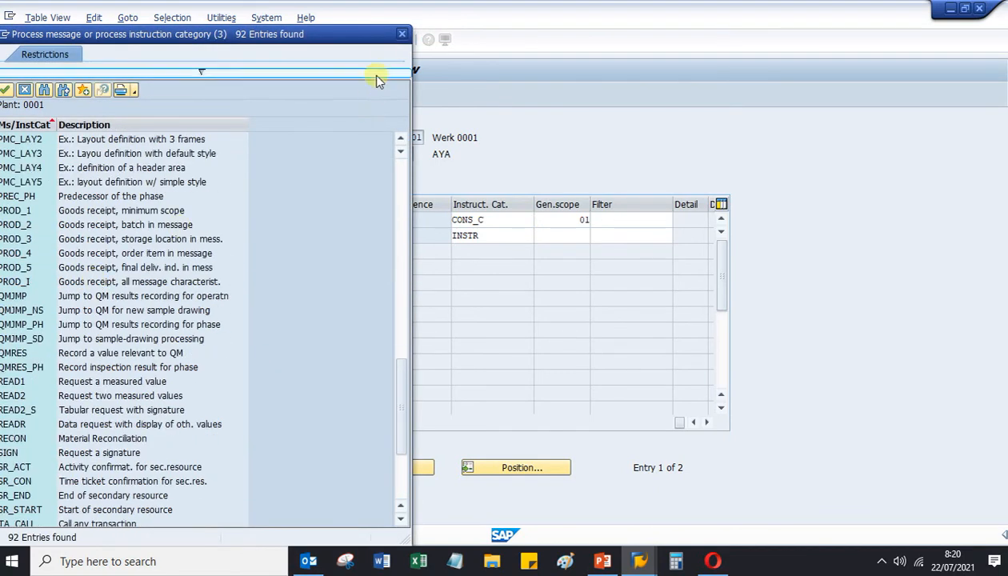
pyautogui.click(401, 37)
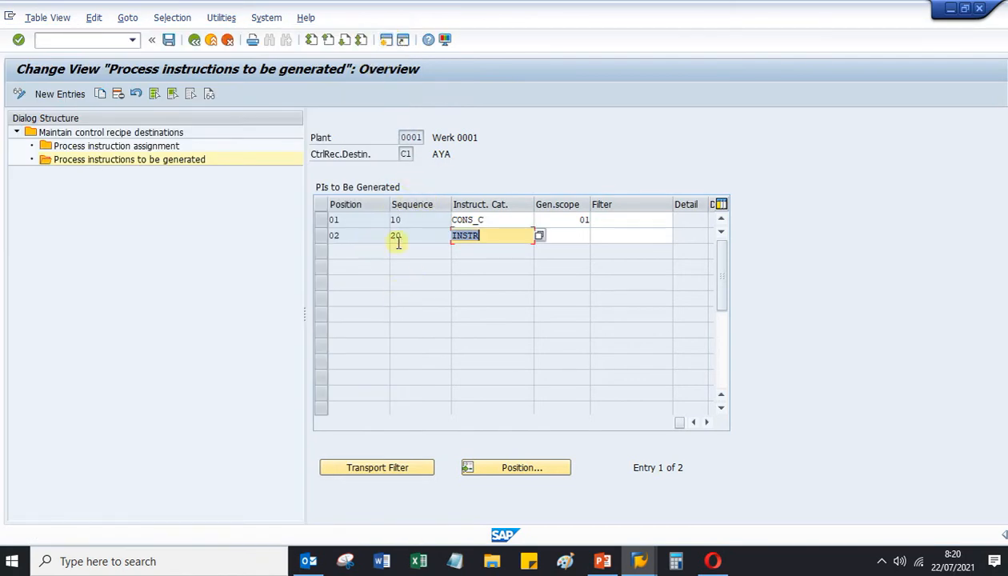
pyautogui.click(345, 221)
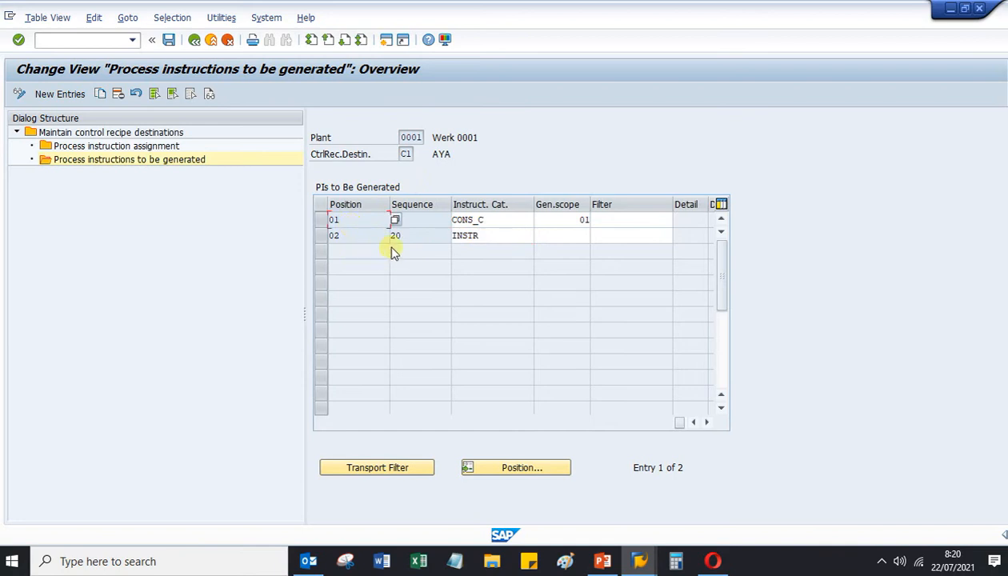
# Switch to the browser guide and read on past the control recipe destination screens to the Master Recipe section
pyautogui.moveTo(715, 565)
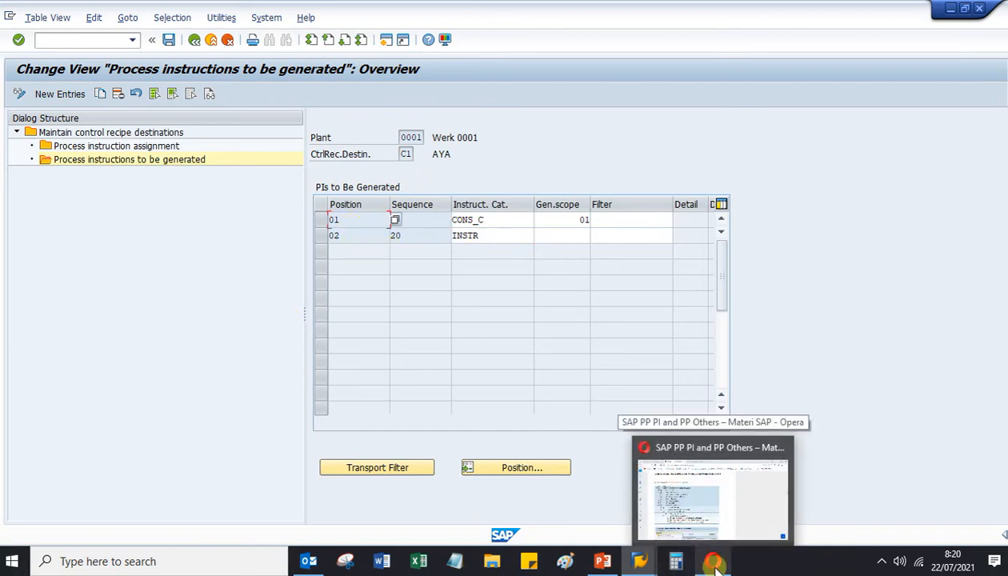
pyautogui.click(708, 497)
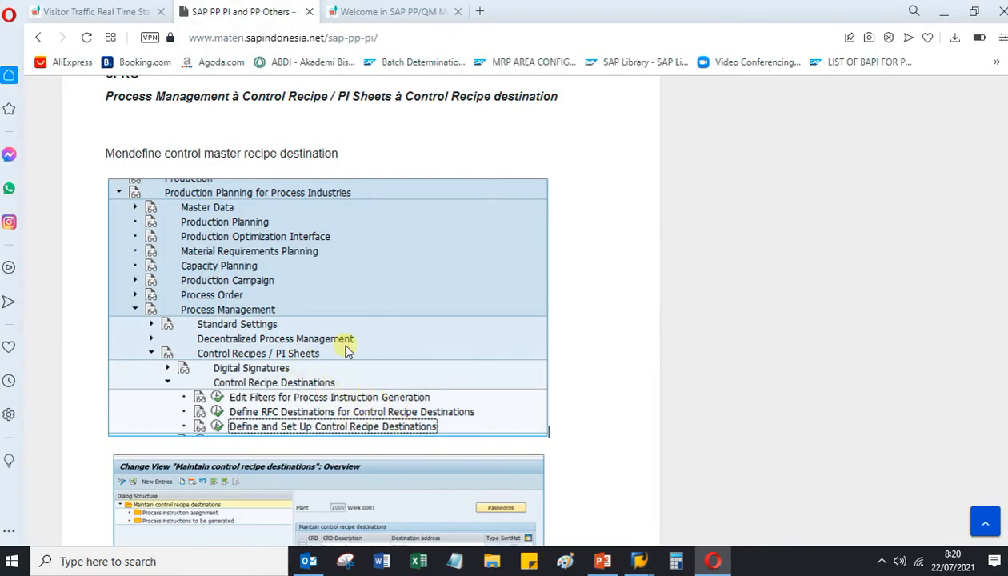
pyautogui.scroll(-4, 347, 350)
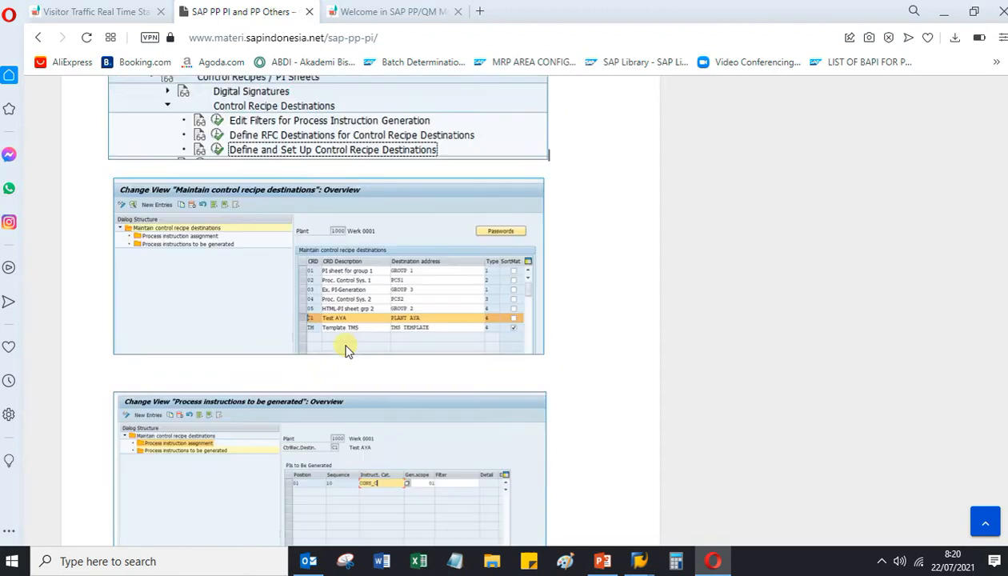
pyautogui.scroll(-5, 347, 350)
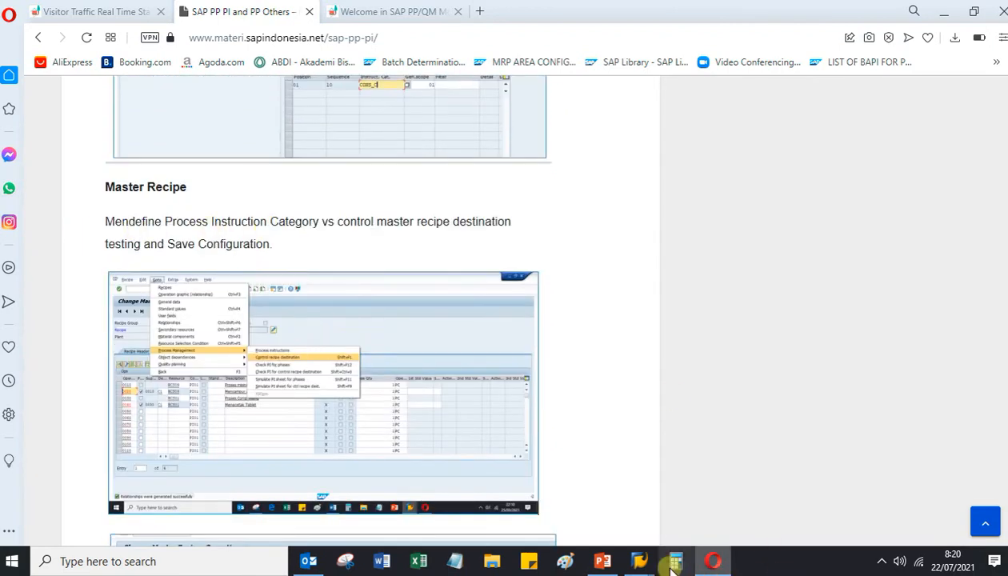
# In SAP's Change Master Recipe session, request the recipes for material FG4001002 in plant 0001 with key date 19.07.2021
pyautogui.moveTo(644, 563)
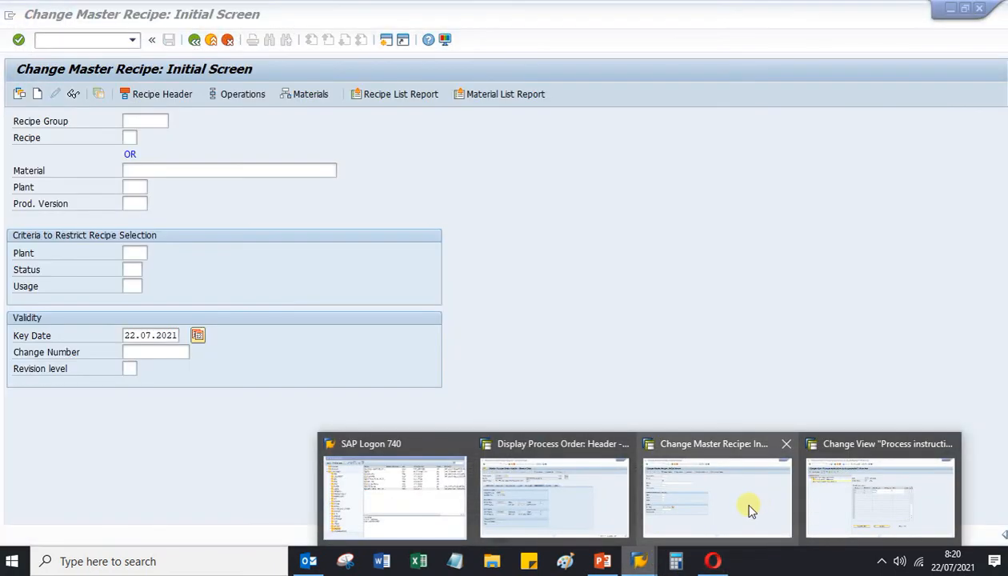
pyautogui.click(746, 502)
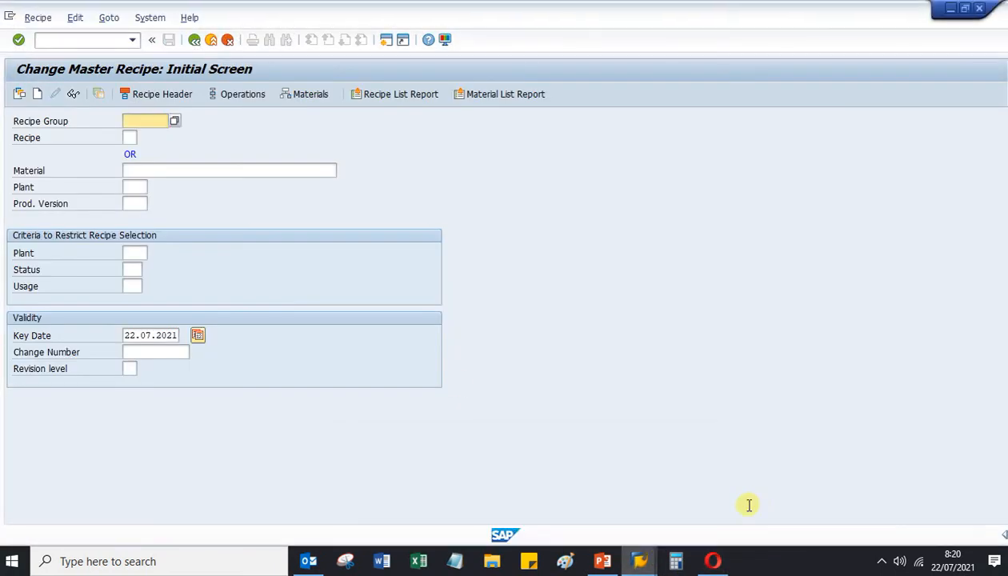
pyautogui.click(197, 171)
pyautogui.click(198, 171)
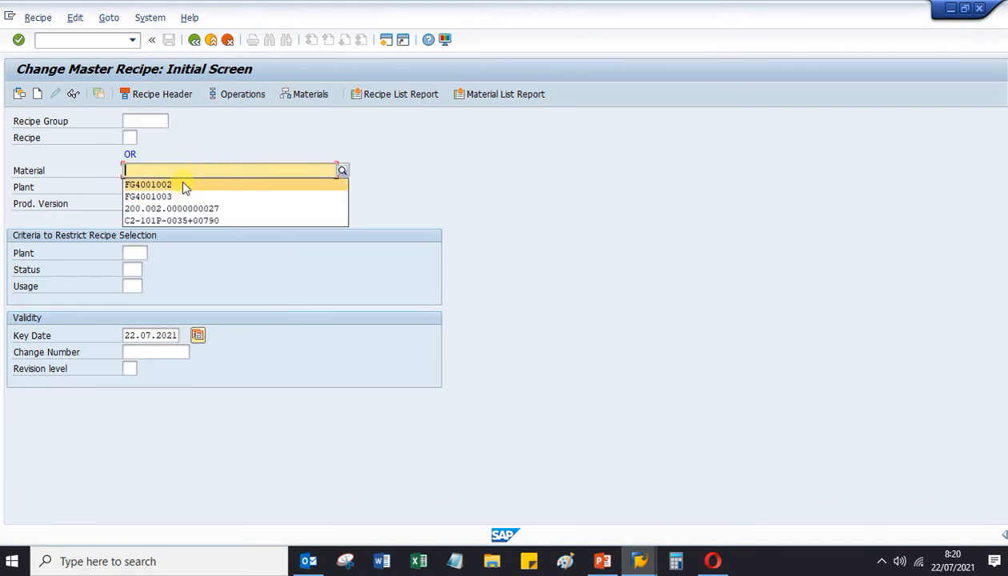
pyautogui.click(181, 184)
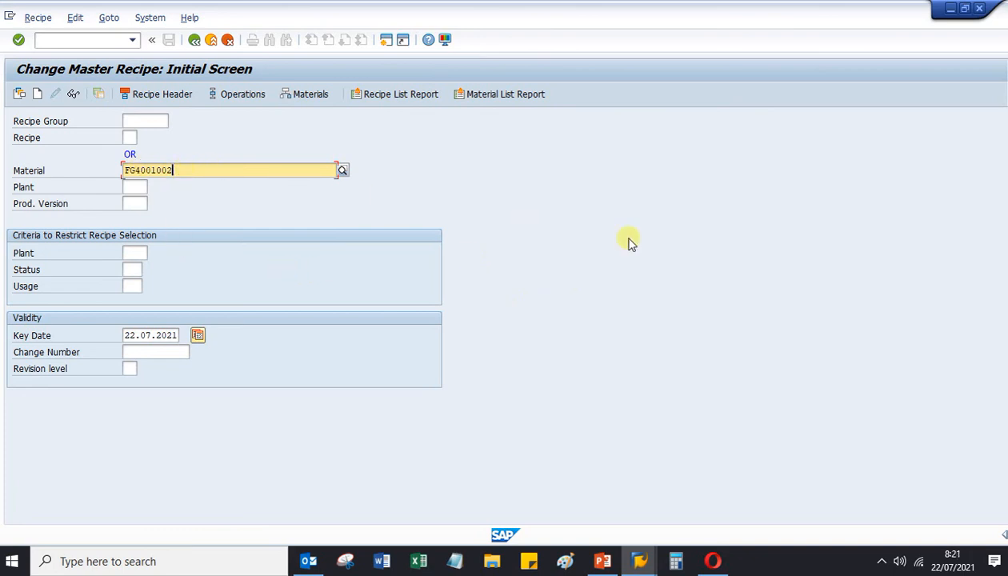
pyautogui.click(124, 335)
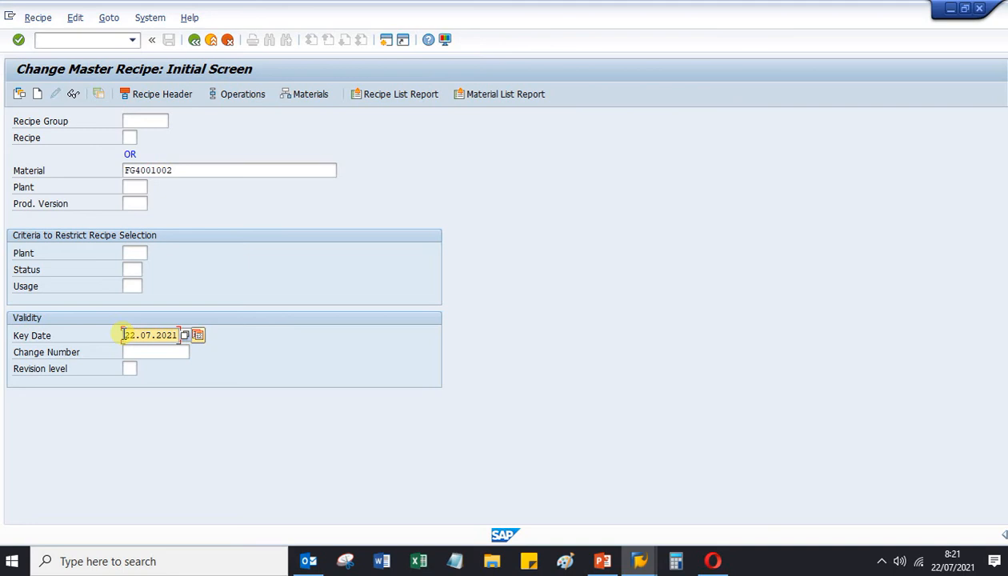
pyautogui.write('19')
pyautogui.press('Return')
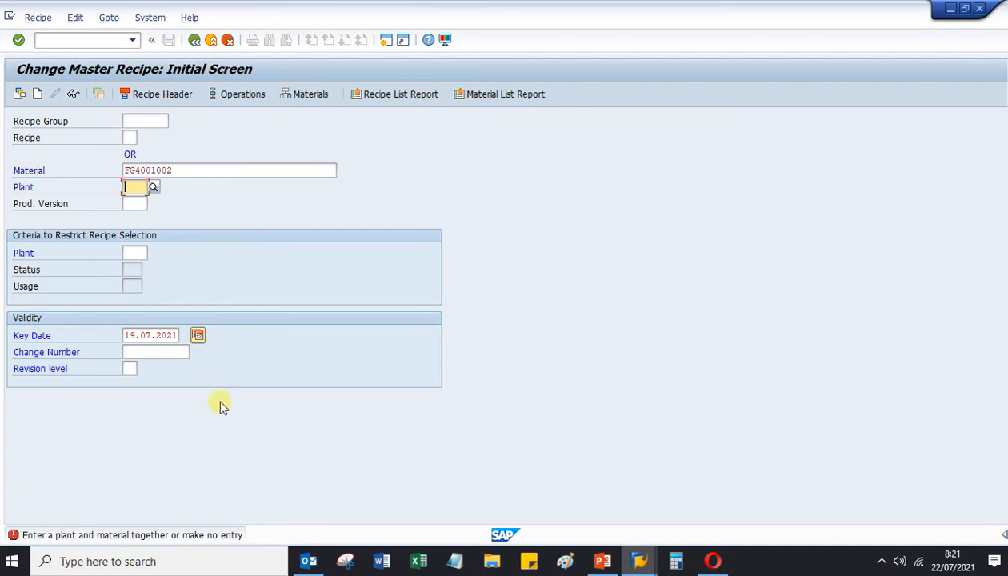
pyautogui.write('0001')
pyautogui.press('Return')
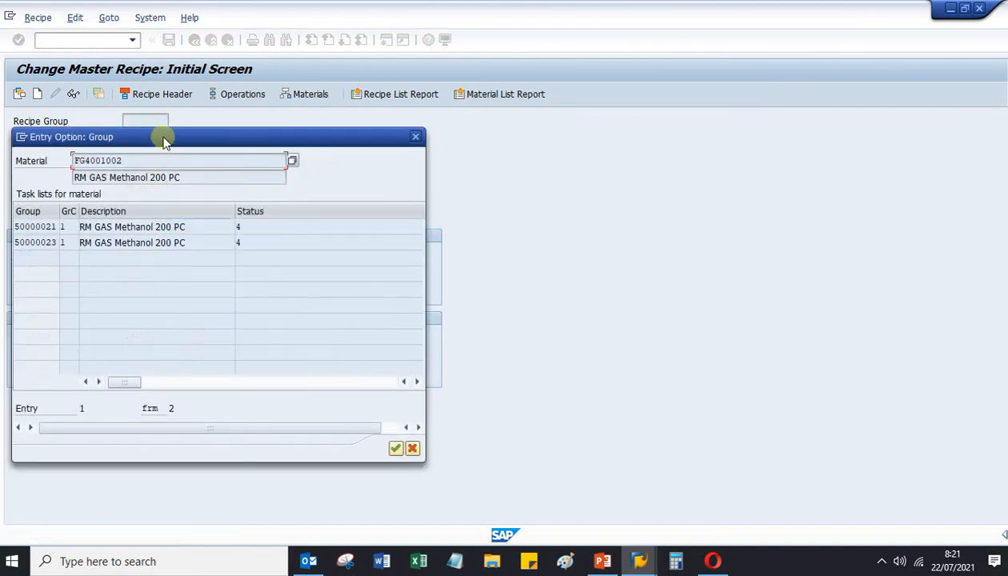
# Choose recipe group 50000023 from the task lists for the material and open its operations
pyautogui.moveTo(176, 138); pyautogui.dragTo(443, 137)
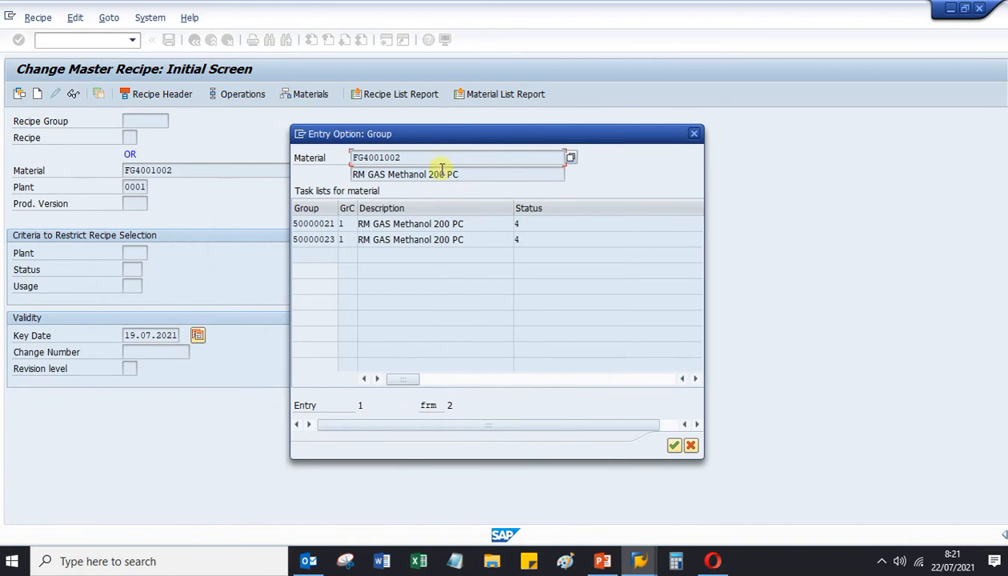
pyautogui.click(321, 243)
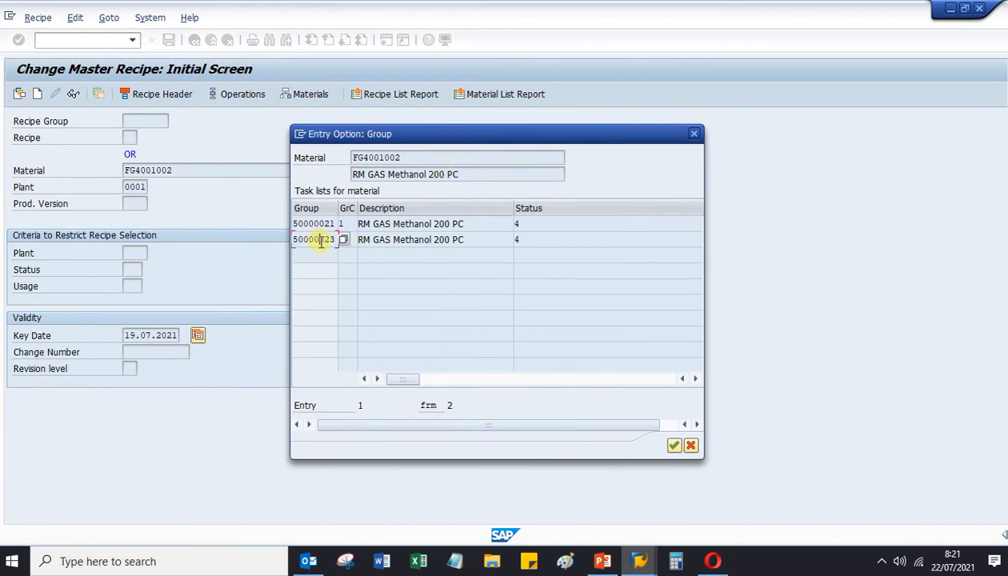
pyautogui.click(674, 446)
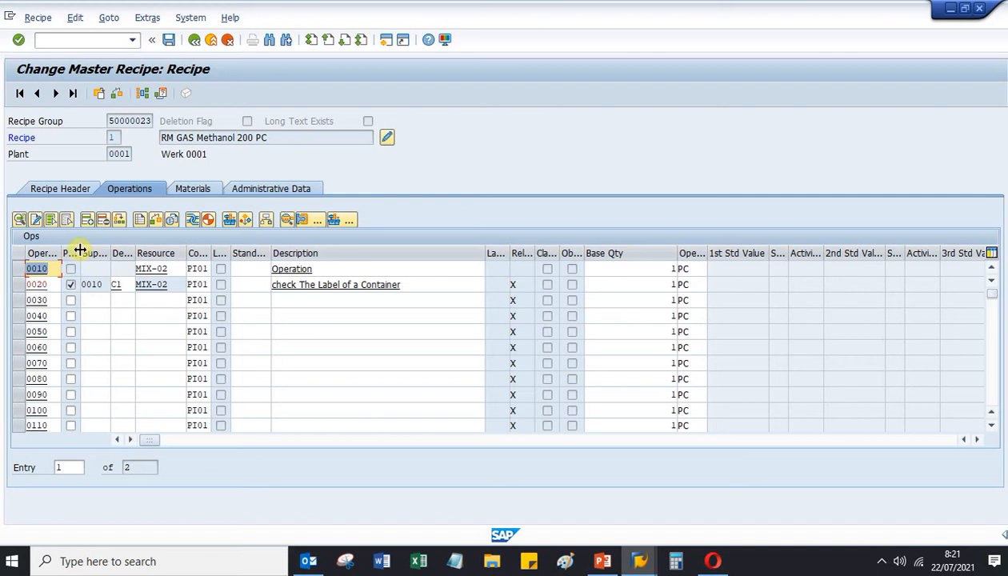
# Widen the phase indicator column and change the description of operation 0010 to "Operation Mixing"
pyautogui.moveTo(78, 253); pyautogui.dragTo(116, 253)
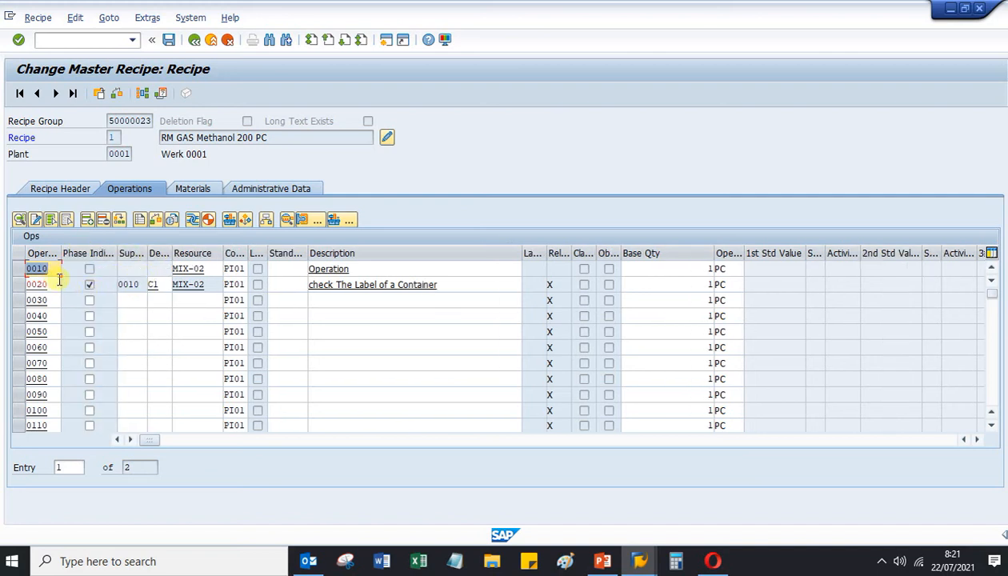
pyautogui.click(89, 286)
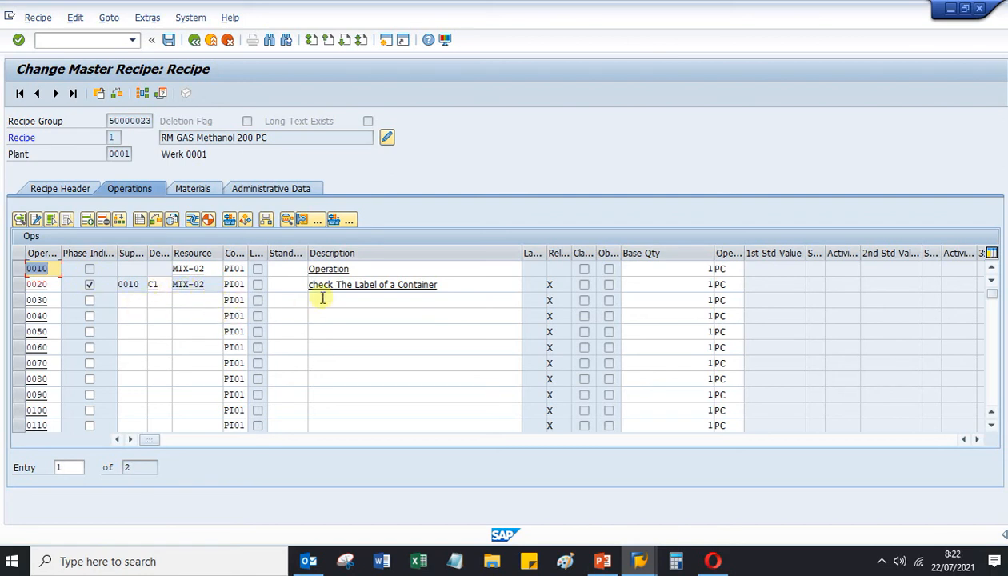
pyautogui.click(381, 269)
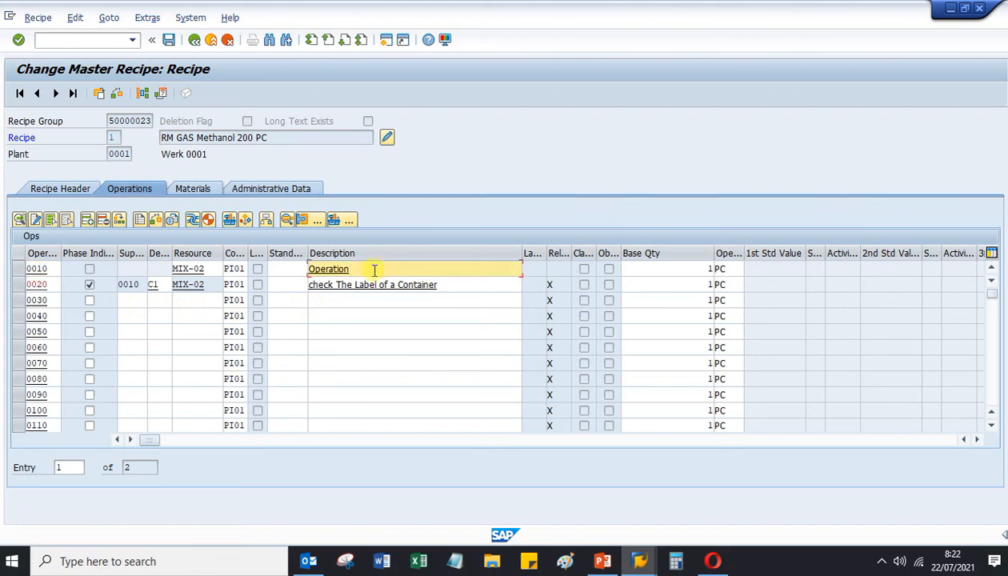
pyautogui.click(46, 269)
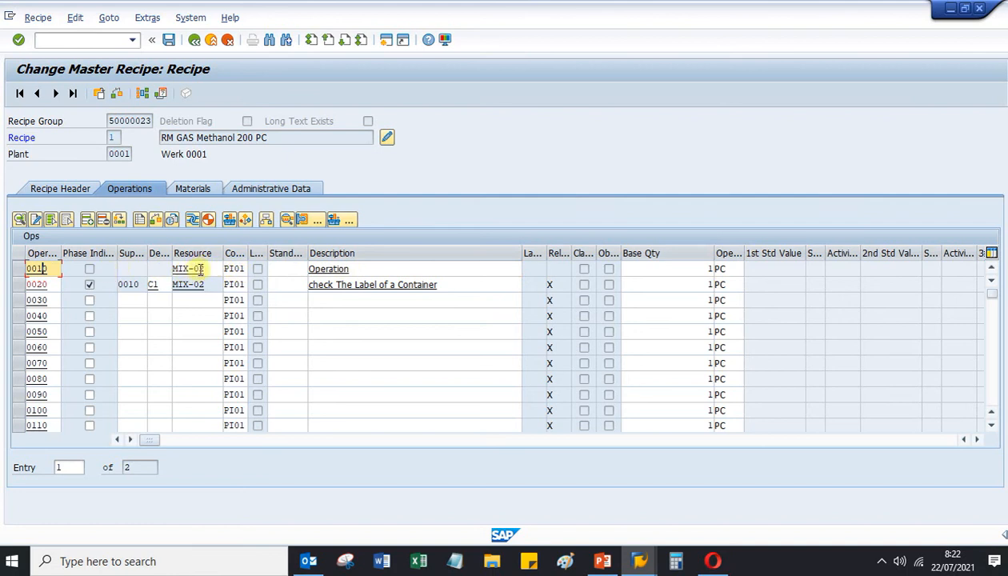
pyautogui.click(361, 273)
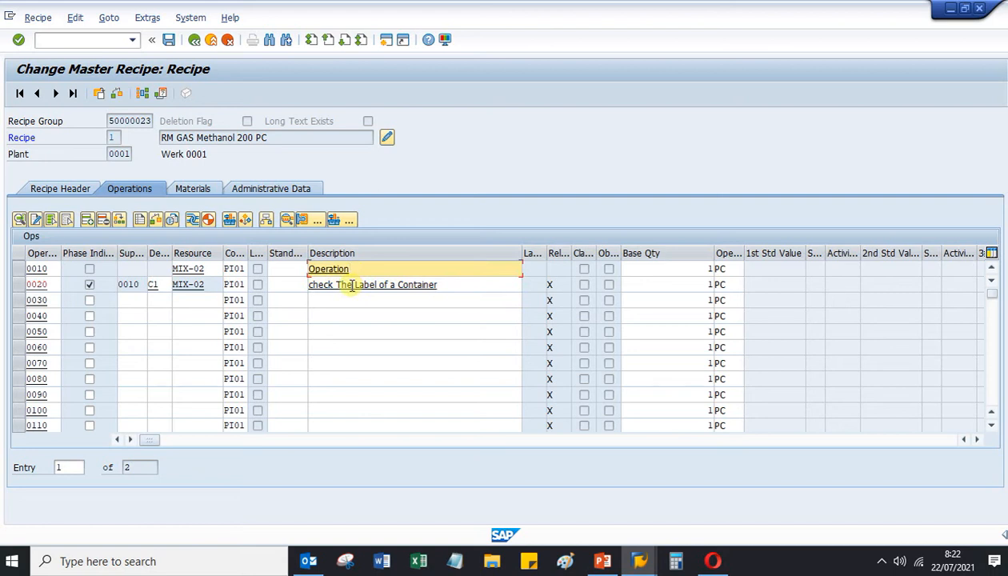
pyautogui.write('Mixing')
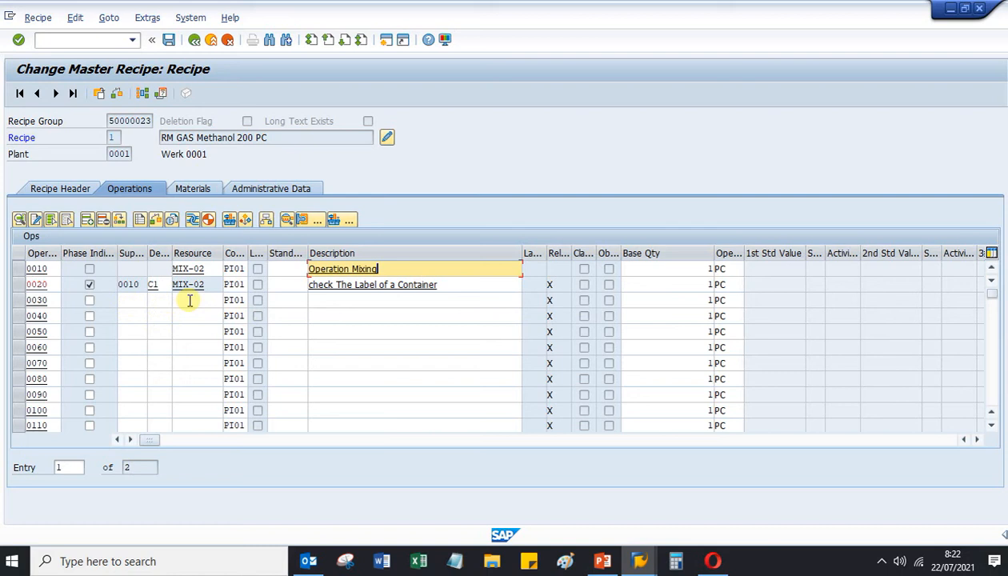
# For row 0030, enter superior operation 0010 and choose control recipe destination C1
pyautogui.click(136, 302)
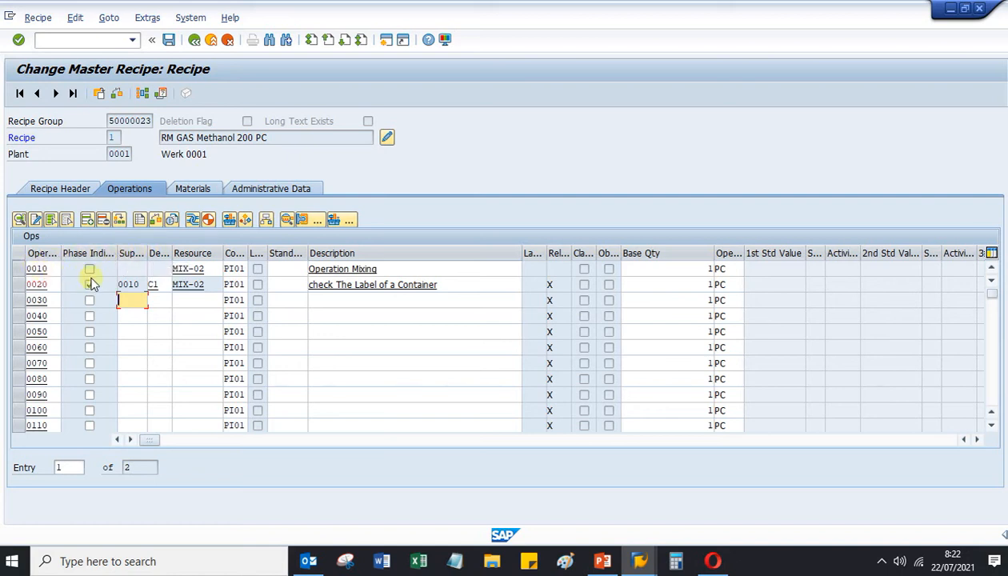
pyautogui.write('0010')
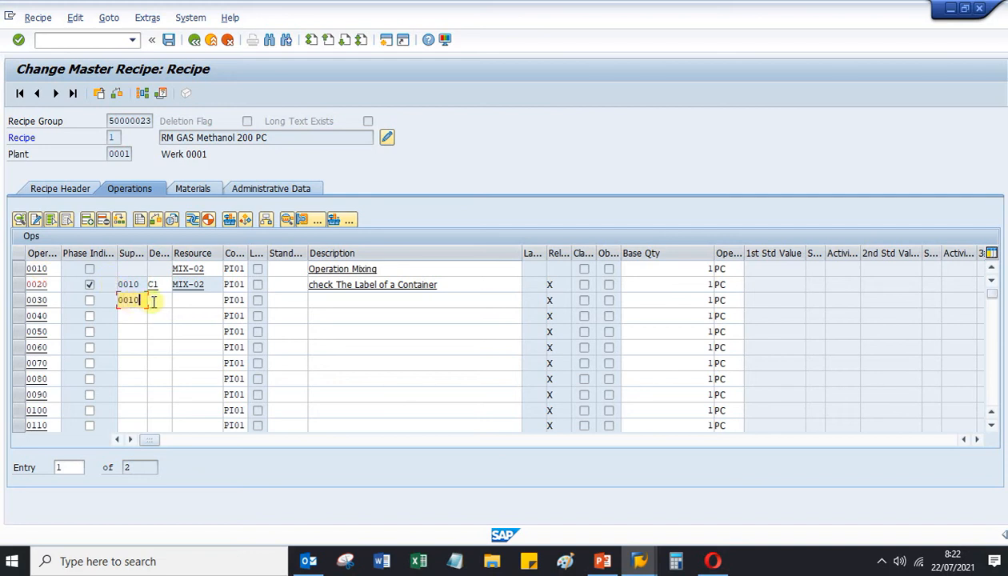
pyautogui.click(151, 301)
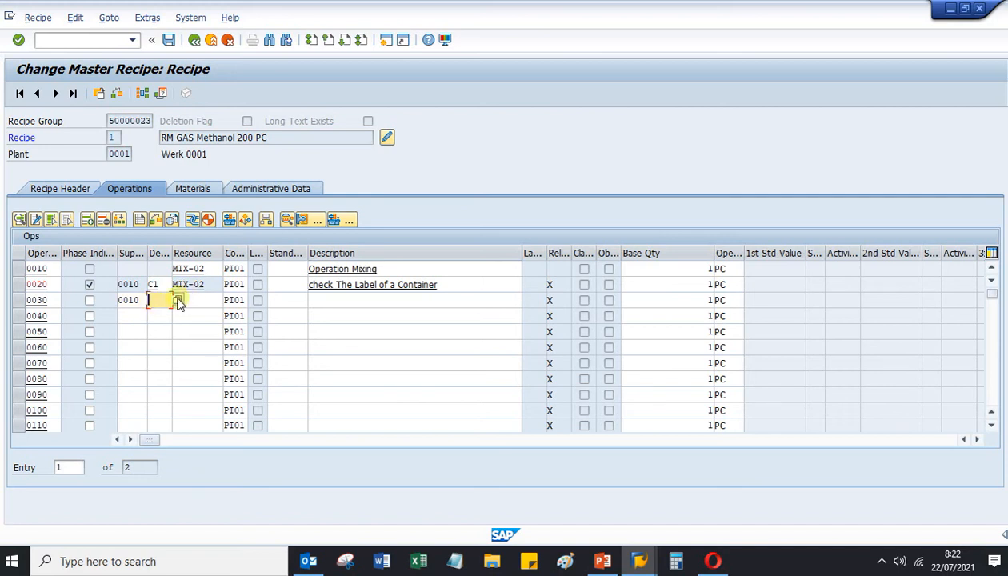
pyautogui.click(178, 300)
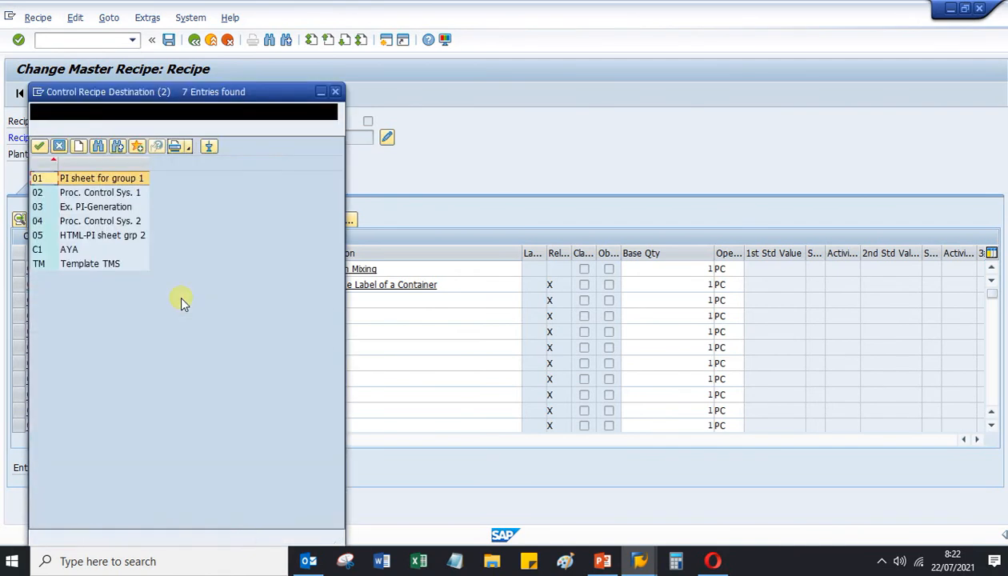
pyautogui.click(47, 252)
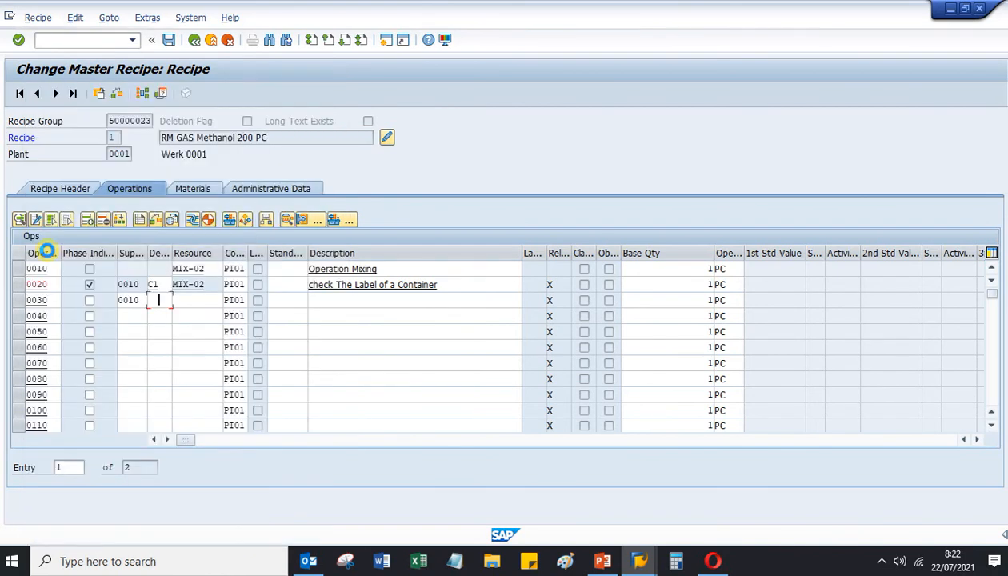
# Enter "check the wight of a component" as the description of row 0030
pyautogui.click(194, 302)
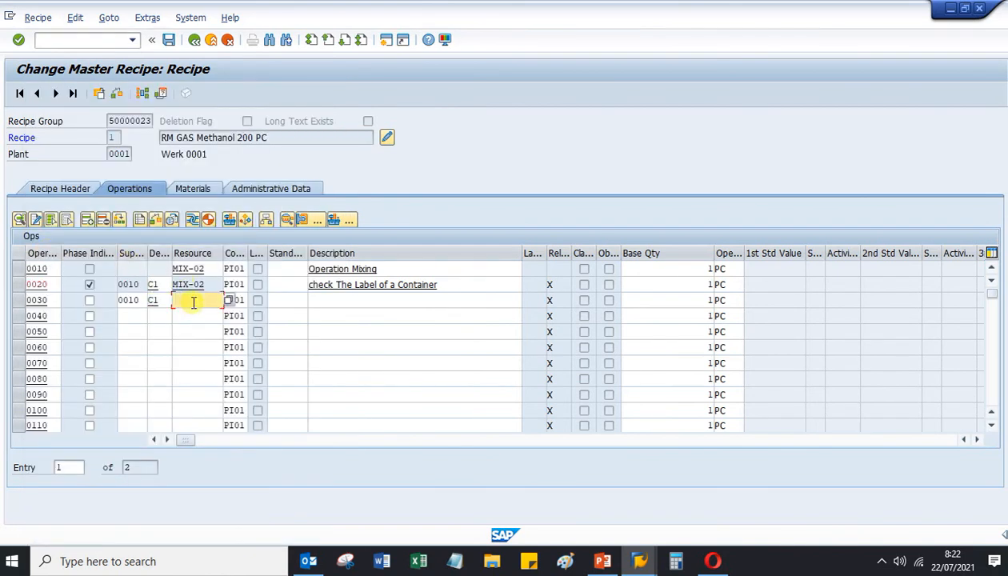
pyautogui.click(330, 306)
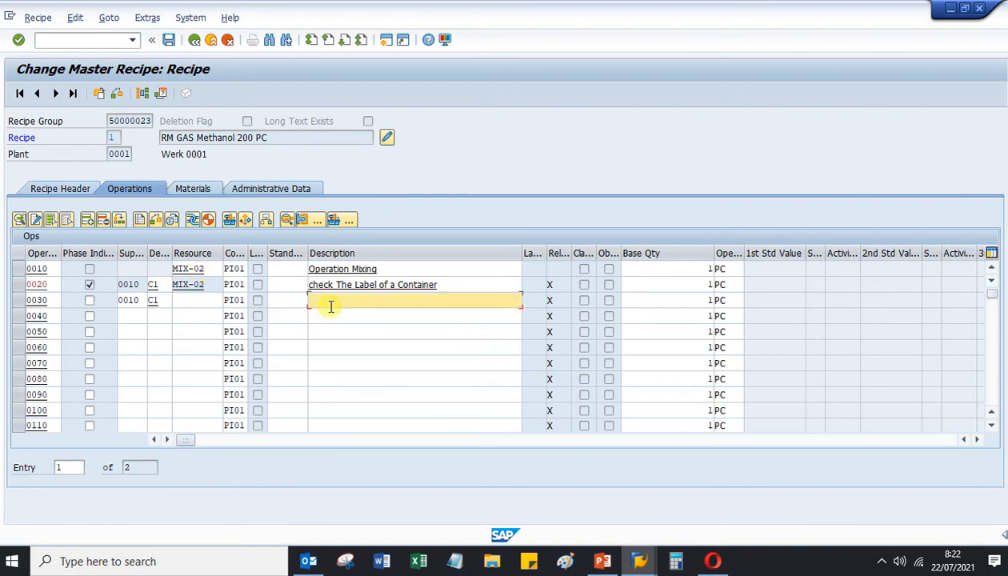
pyautogui.write('check')
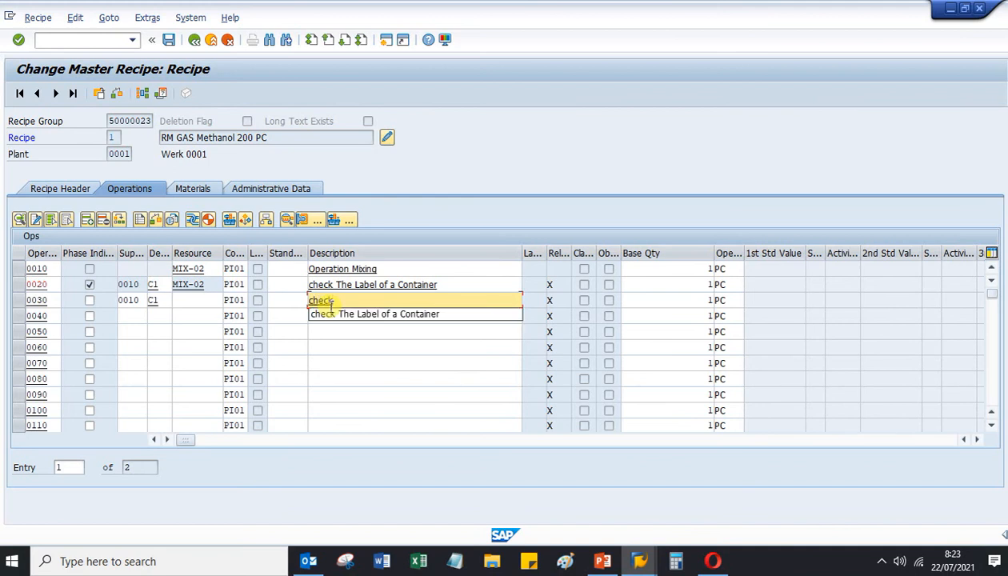
pyautogui.write(' the w')
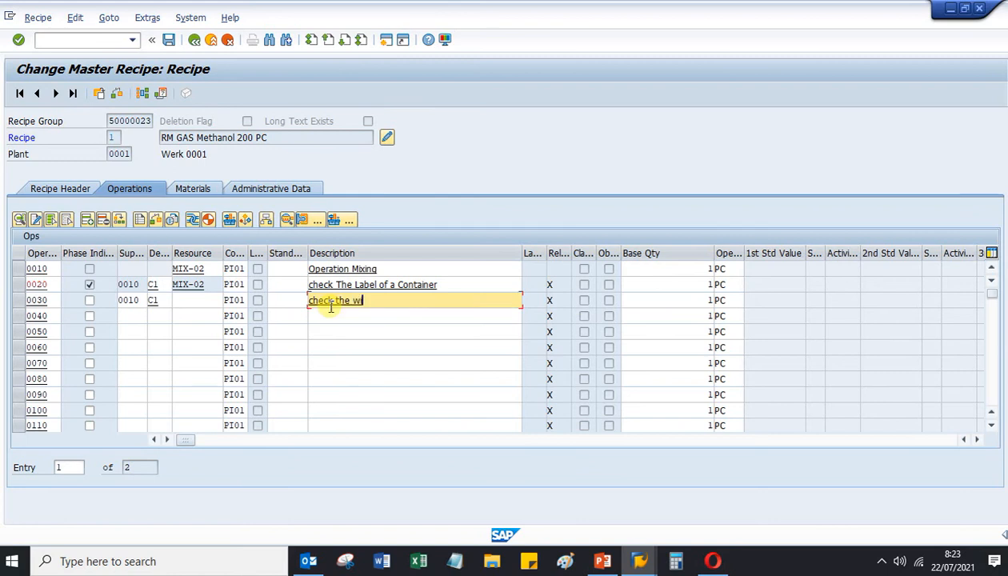
pyautogui.write('ight of a component')
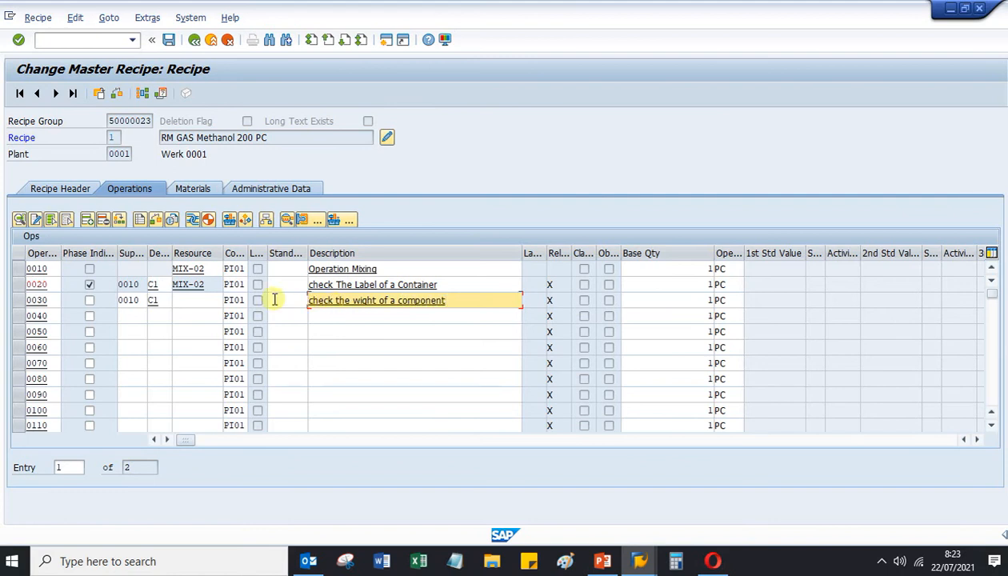
# Add a phase in row 0040 with superior operation 0010, control recipe destination C1 and description "Mix the component well"
pyautogui.press('Return')
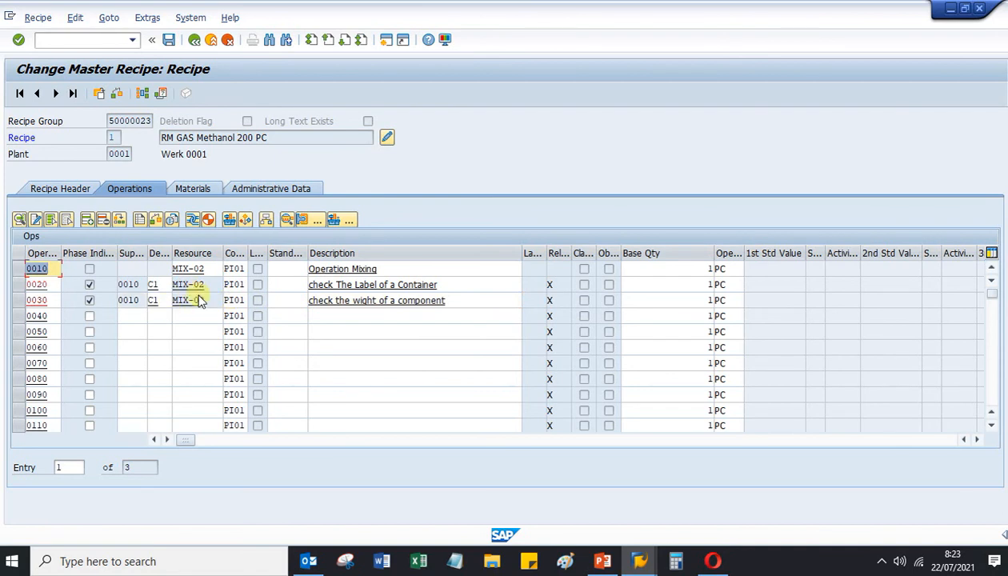
pyautogui.click(128, 316)
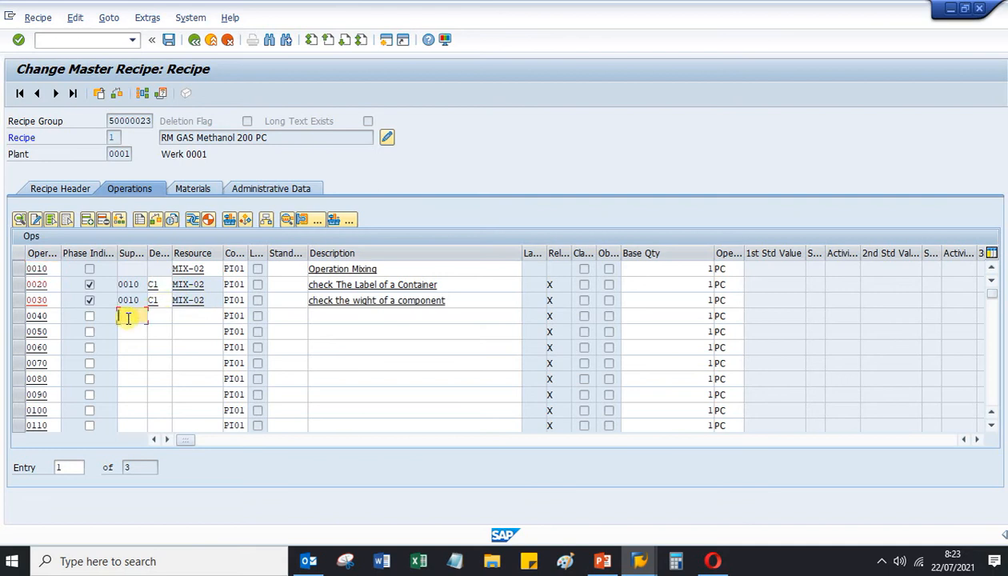
pyautogui.write('0010')
pyautogui.click(151, 317)
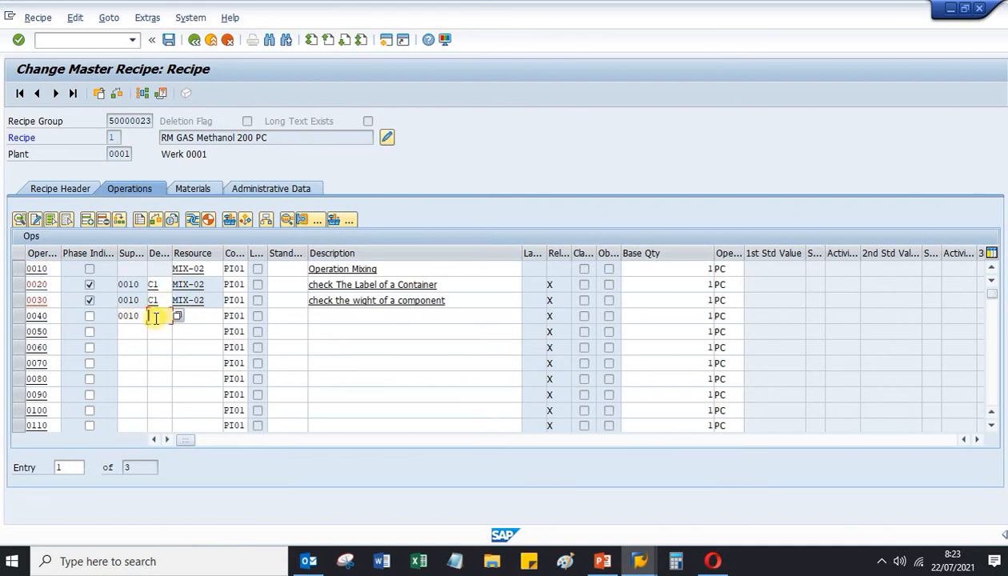
pyautogui.write('C1')
pyautogui.click(330, 315)
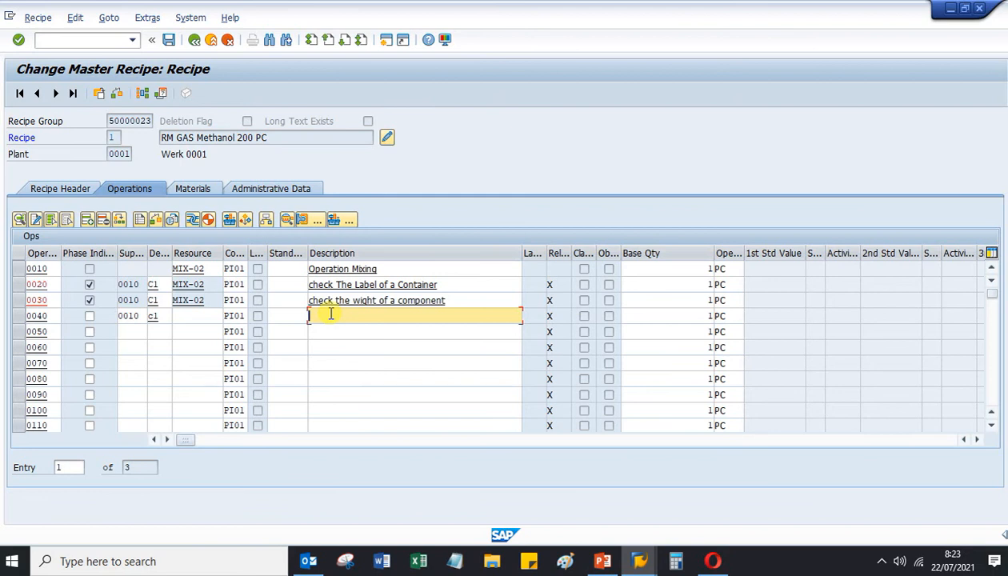
pyautogui.write('Mix the component')
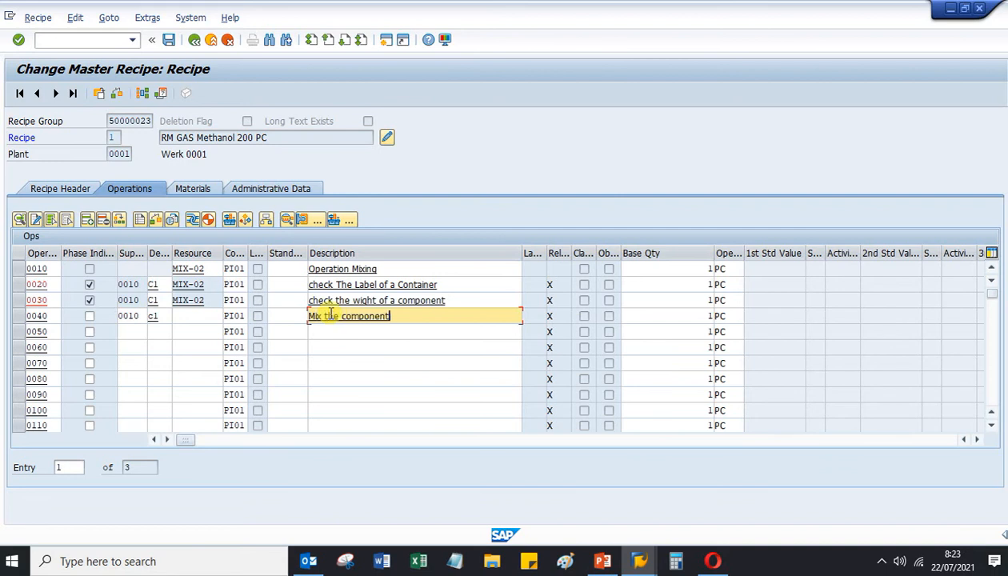
pyautogui.write(' well')
pyautogui.press('Return')
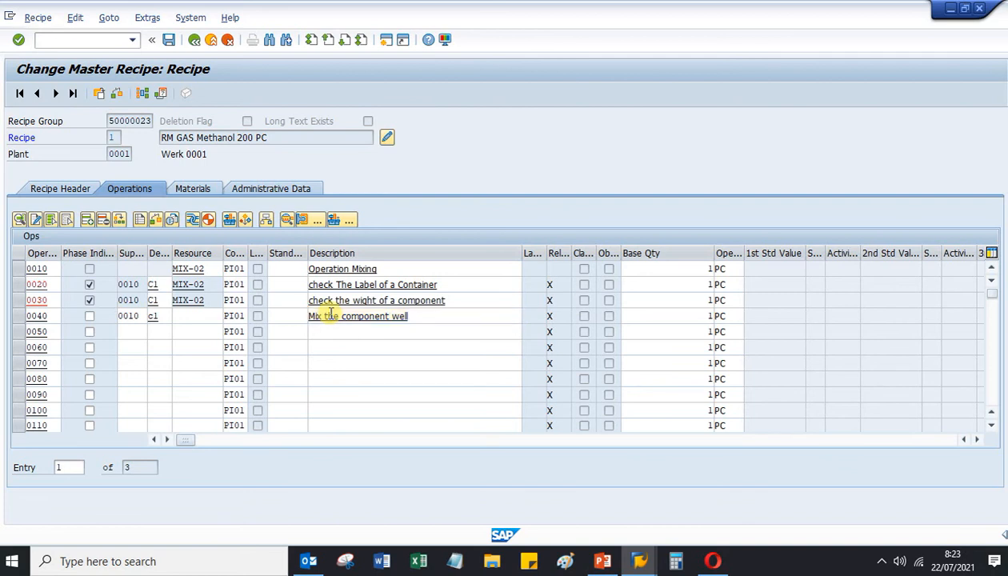
pyautogui.click(89, 316)
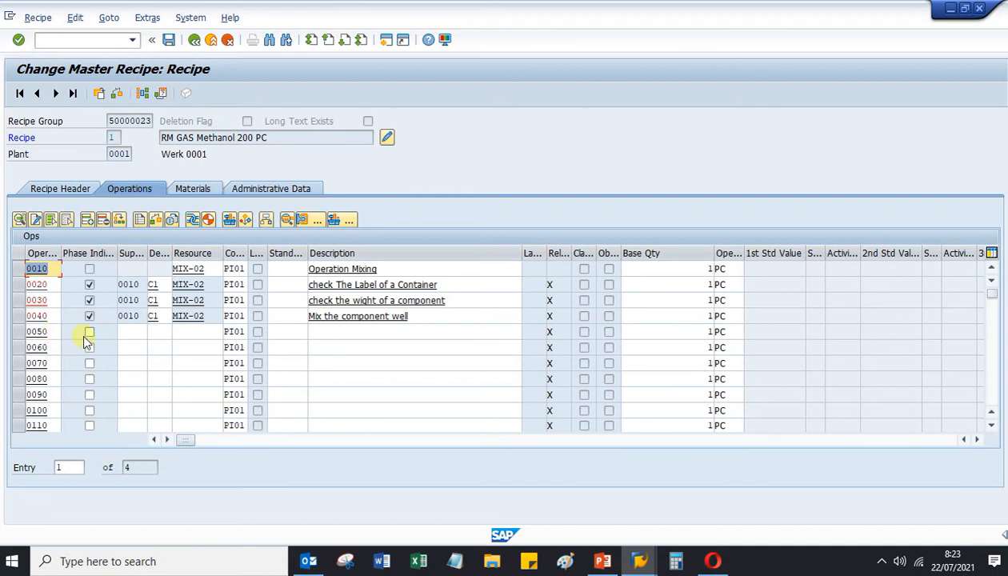
# Enter "compress and Mould" as the description of row 0050 and set superior operation 0050 for row 0060
pyautogui.click(311, 331)
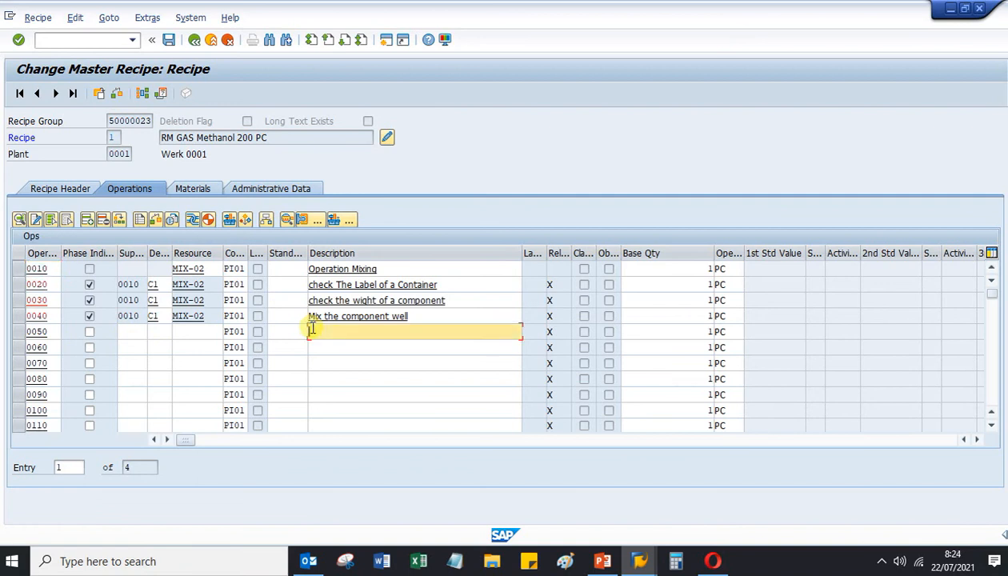
pyautogui.write('compress and Mould')
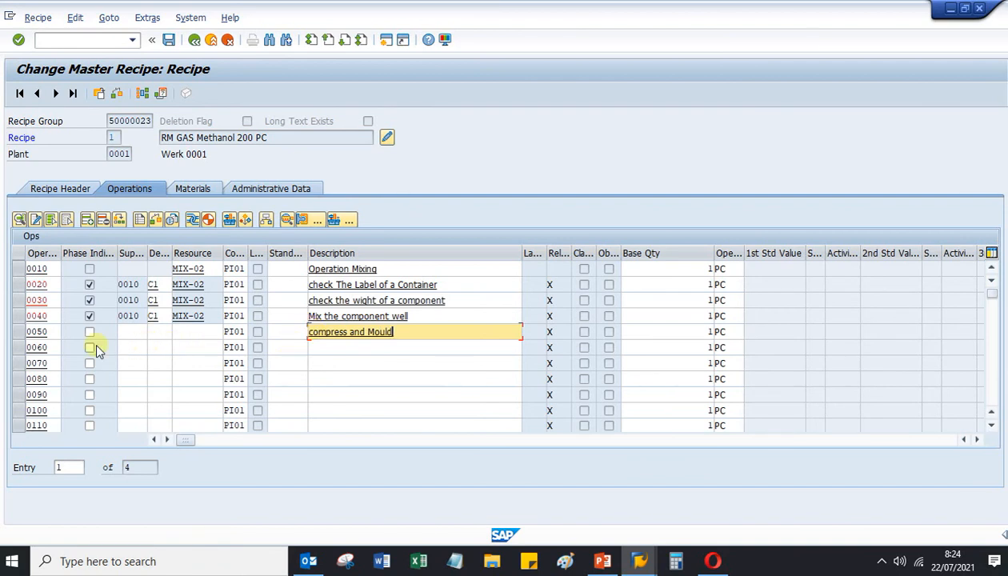
pyautogui.click(132, 345)
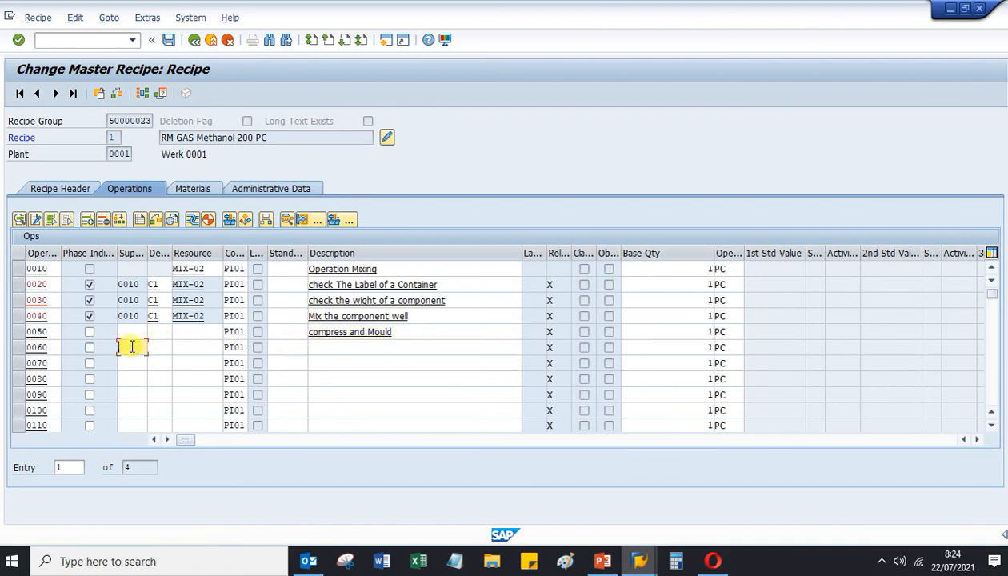
pyautogui.write('001')
pyautogui.write('0050')
pyautogui.click(157, 347)
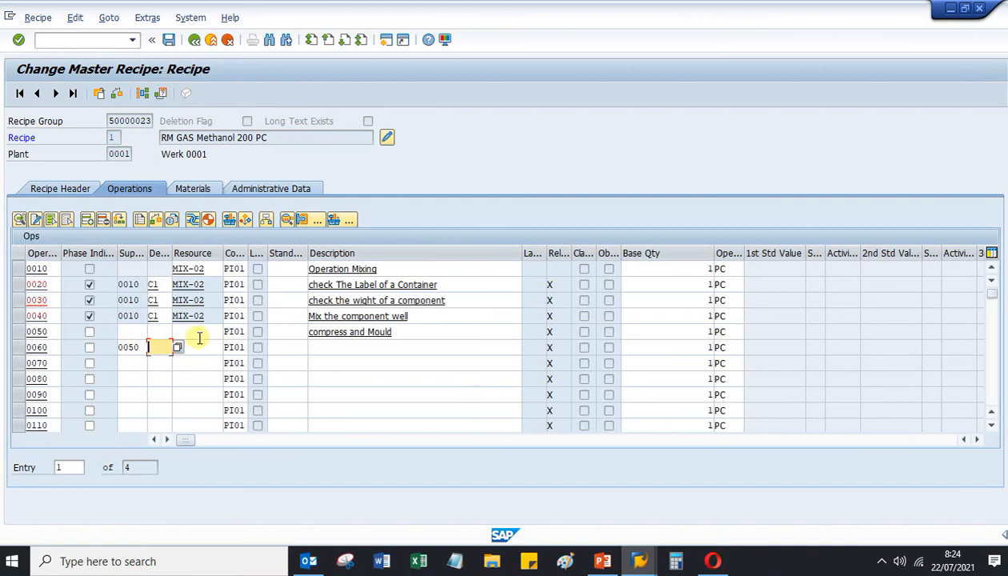
# Assign resource MIX-01 to operation 0050 and control recipe destination C1 to row 0060
pyautogui.click(196, 332)
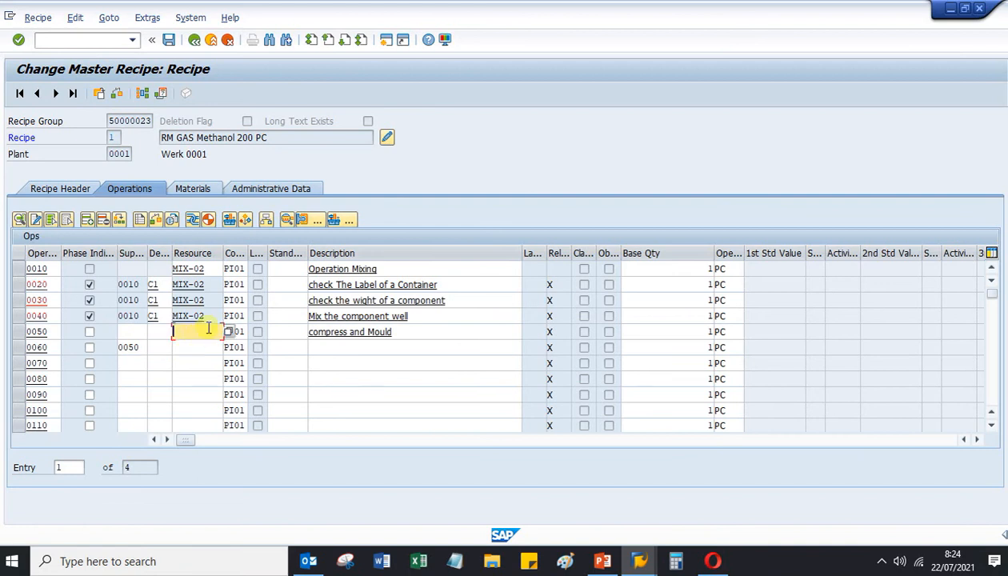
pyautogui.click(226, 335)
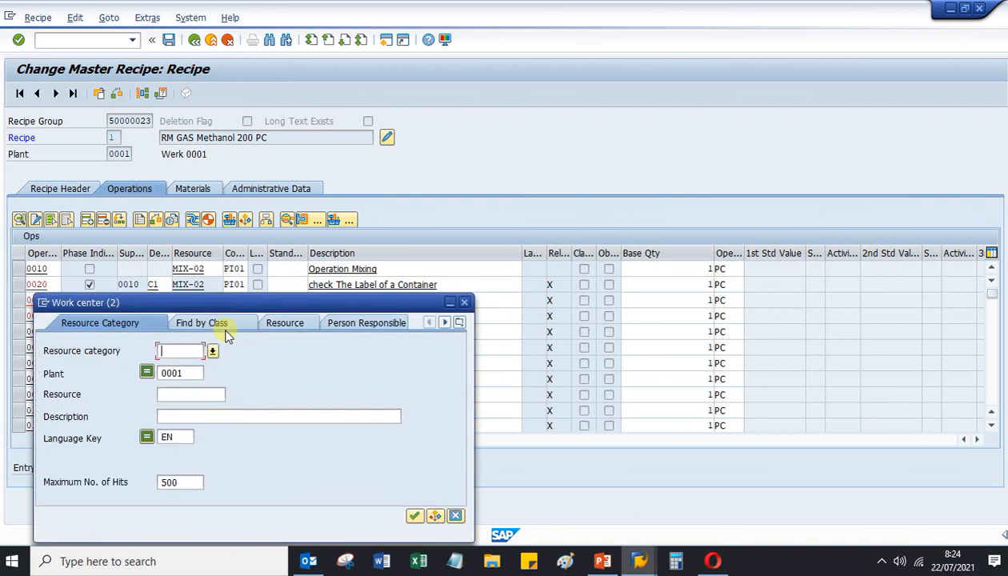
pyautogui.click(414, 516)
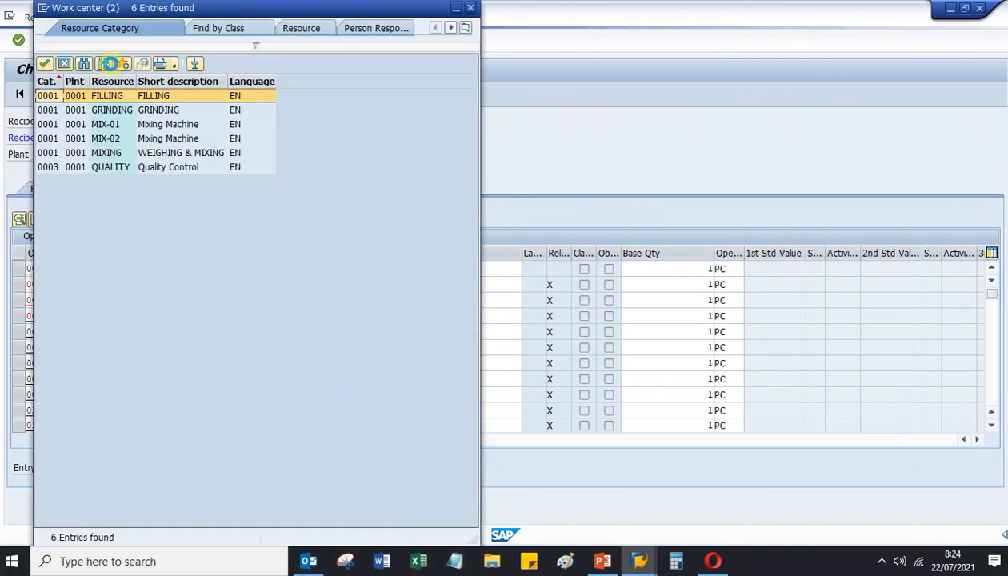
pyautogui.doubleClick(104, 124)
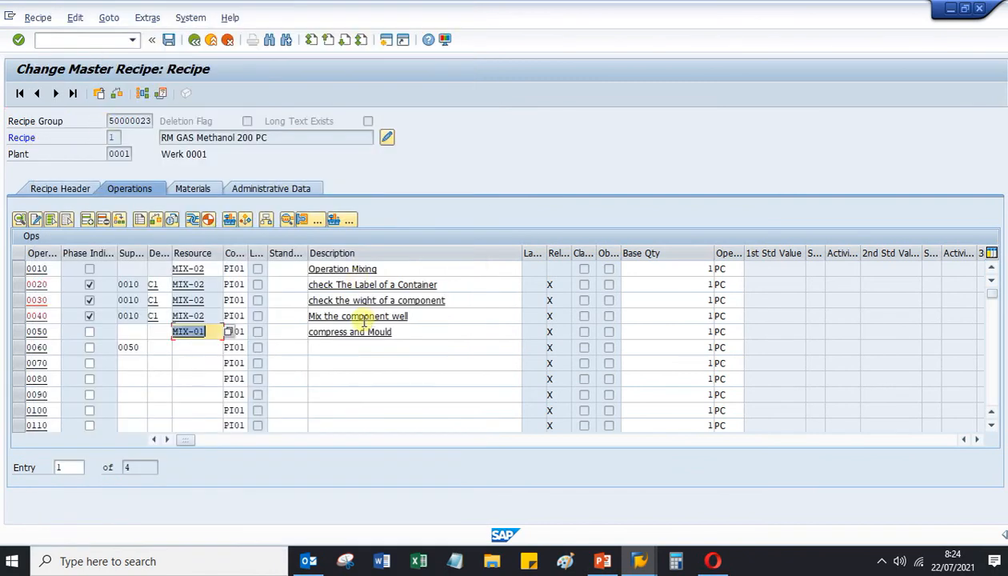
pyautogui.click(168, 346)
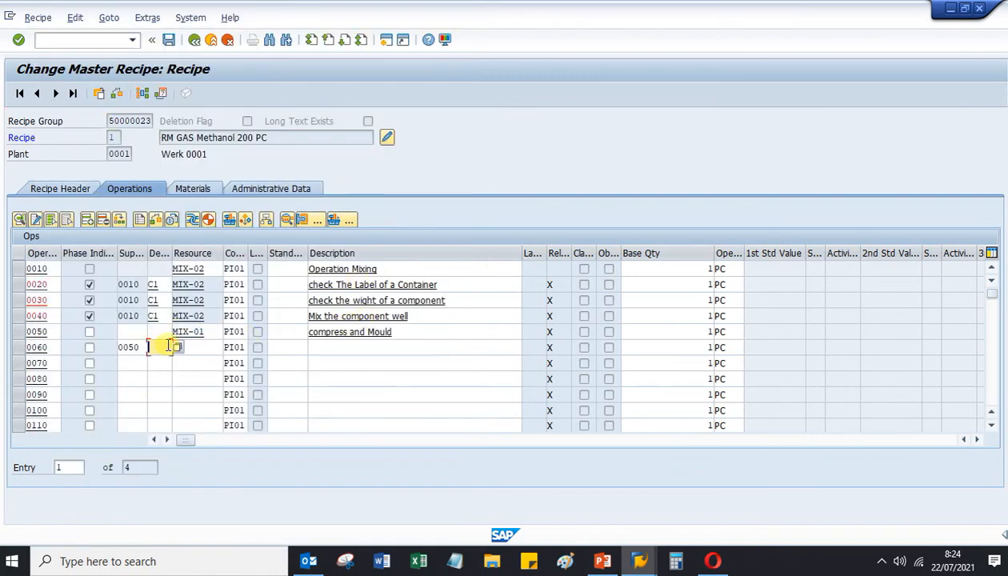
pyautogui.write('c1')
pyautogui.press('Return')
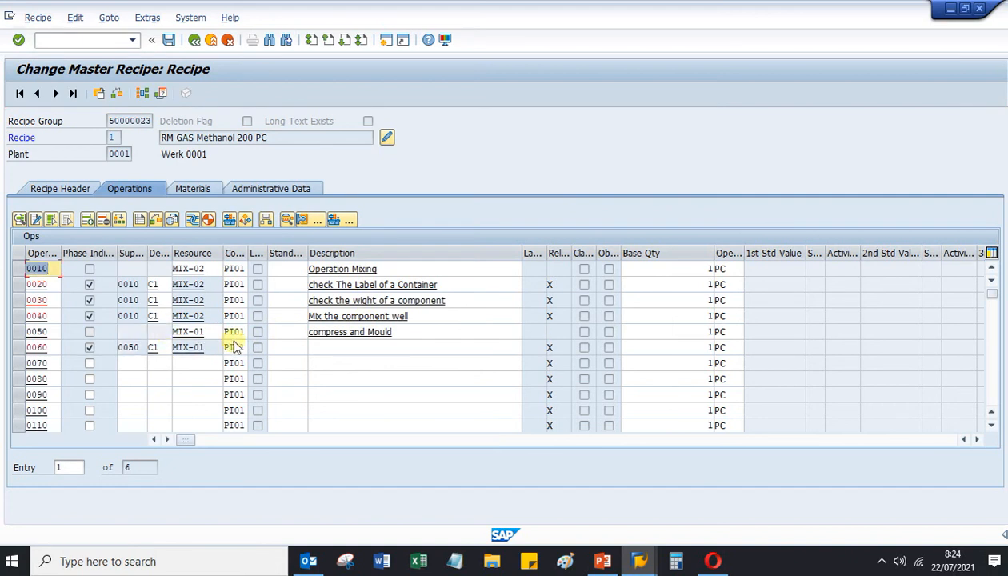
# Enter "Pour the mixture on the machine" as the description of phase 0060
pyautogui.click(322, 348)
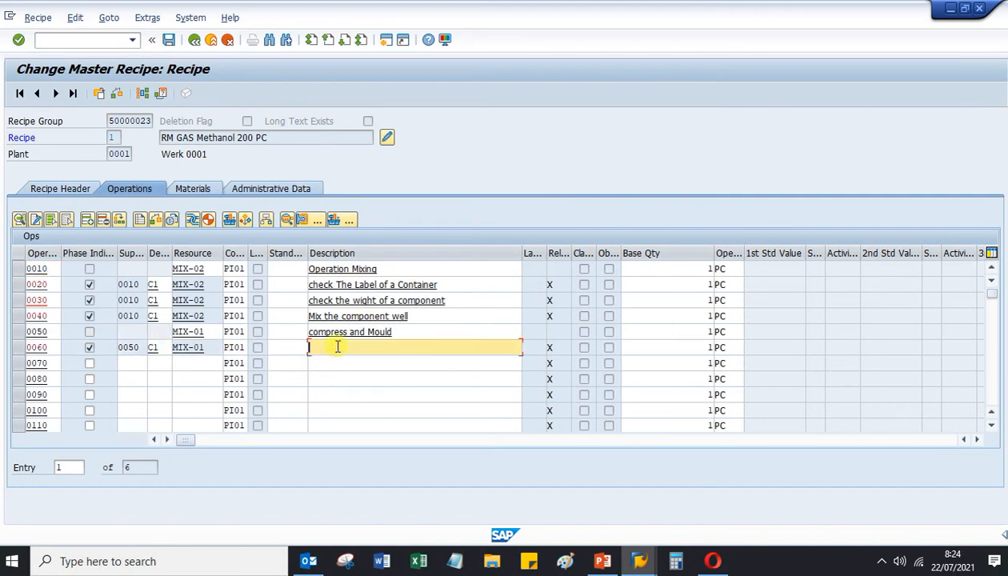
pyautogui.write('Pour the mixture')
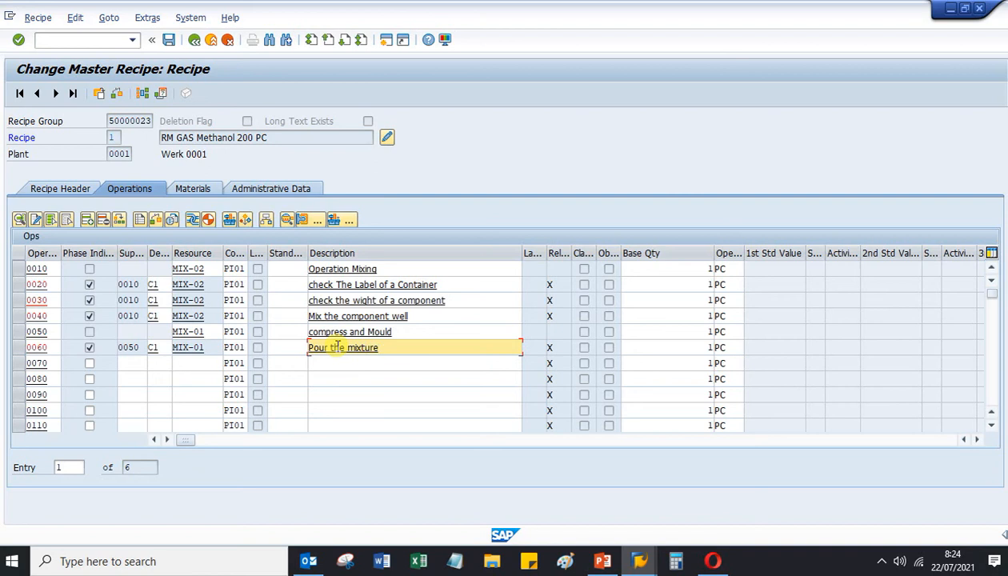
pyautogui.write('mon c')
pyautogui.press('BackSpace')
pyautogui.press('BackSpace')
pyautogui.press('BackSpace')
pyautogui.press('BackSpace')
pyautogui.press('BackSpace')
pyautogui.write('on the')
pyautogui.write('mad')
pyautogui.write('hine')
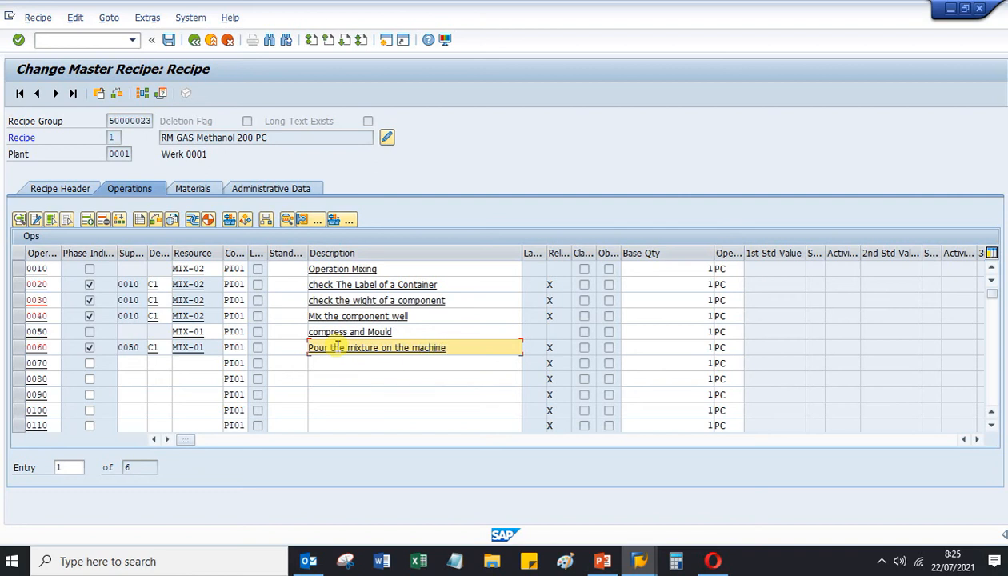
pyautogui.press('Return')
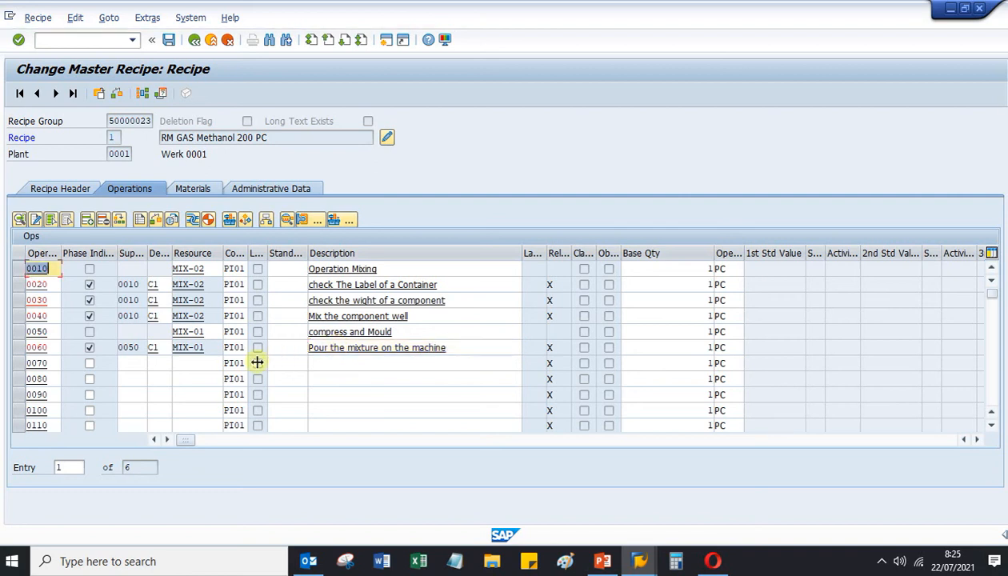
# For row 0070, enter superior operation 0050 and control recipe destination C1
pyautogui.click(138, 364)
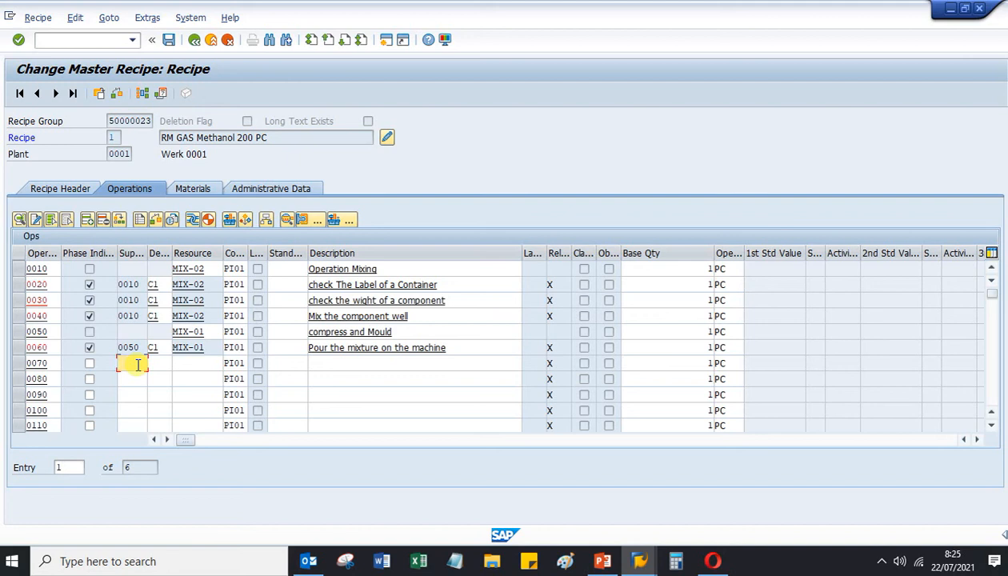
pyautogui.write('0050')
pyautogui.click(158, 365)
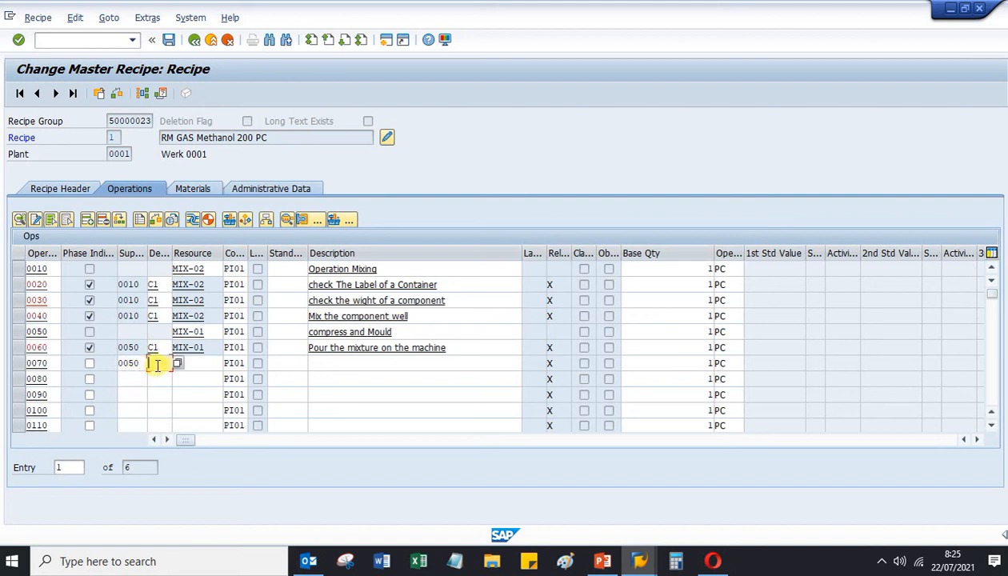
pyautogui.write('c1')
pyautogui.click(318, 362)
pyautogui.press('Return')
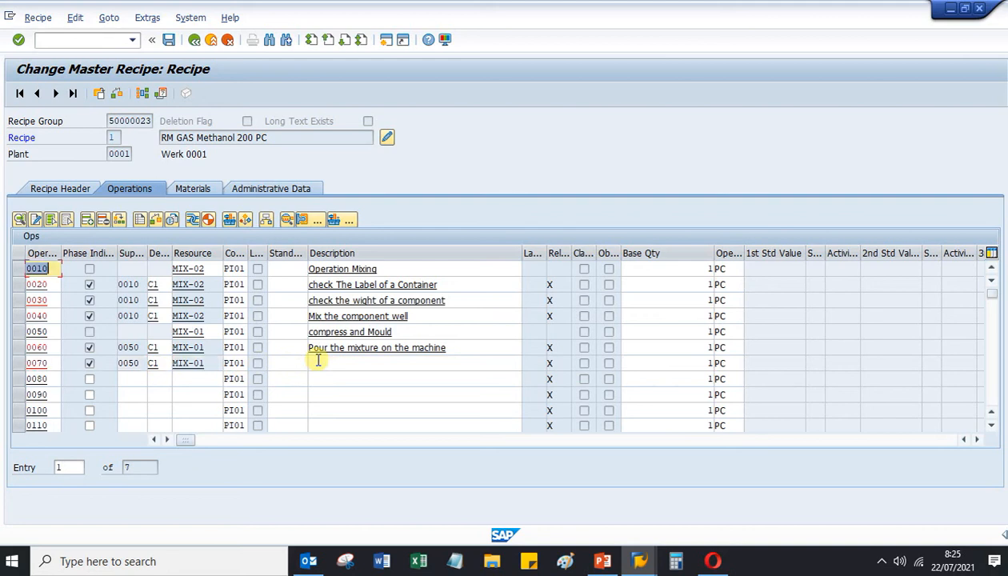
# Enter "Compress to get the tablets" as the description of phase 0070
pyautogui.write('Comp')
pyautogui.press('BackSpace')
pyautogui.press('BackSpace')
pyautogui.press('BackSpace')
pyautogui.press('BackSpace')
pyautogui.write('0010')
pyautogui.click(320, 363)
pyautogui.write('Con')
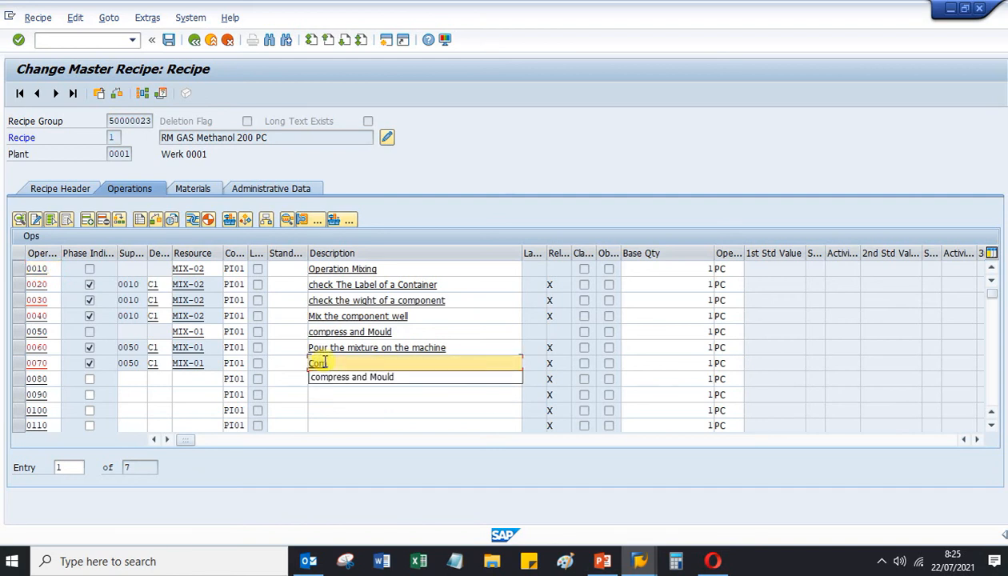
pyautogui.write('press to get')
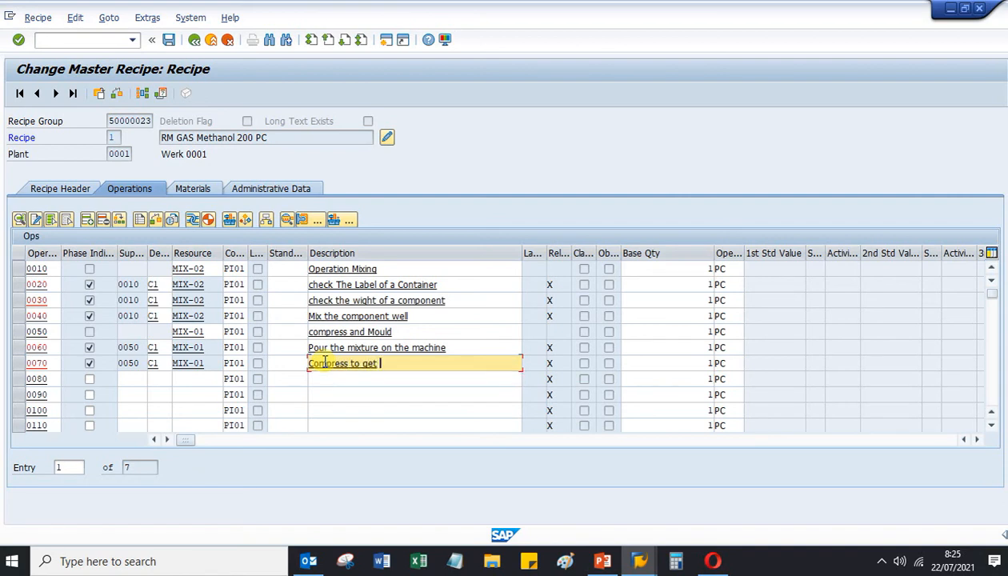
pyautogui.write(' the tablets')
pyautogui.press('Return')
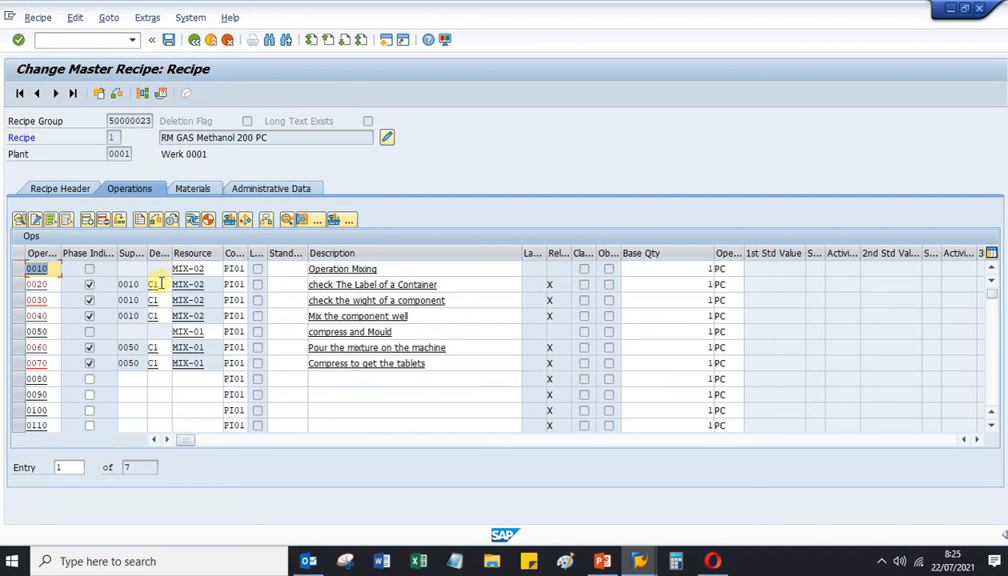
pyautogui.click(161, 284)
pyautogui.click(159, 300)
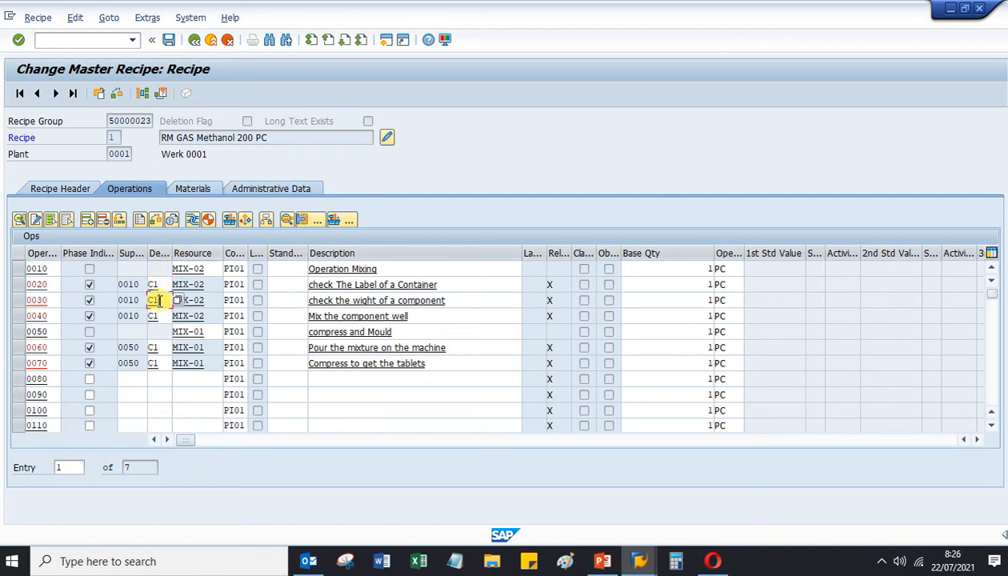
pyautogui.click(160, 284)
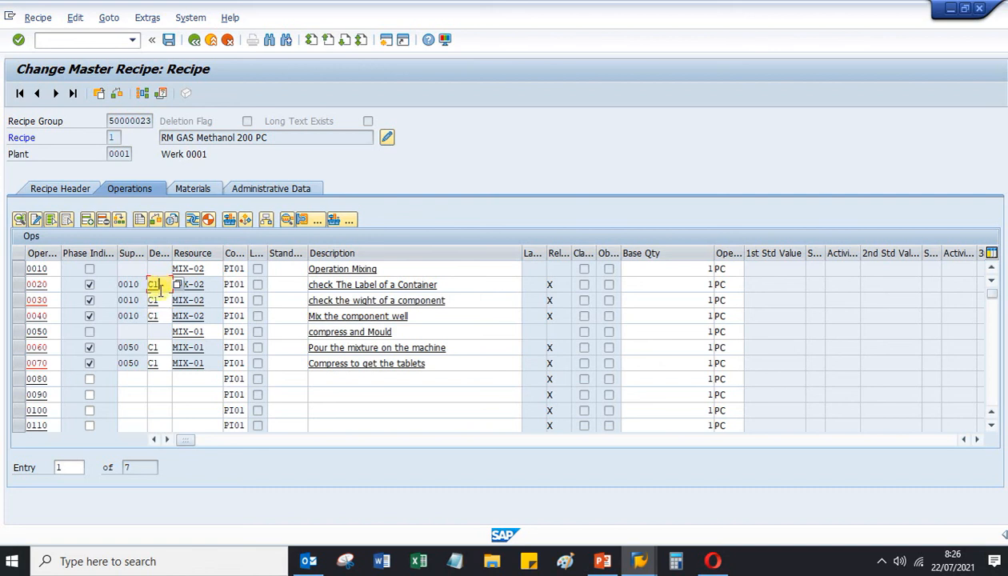
pyautogui.click(157, 300)
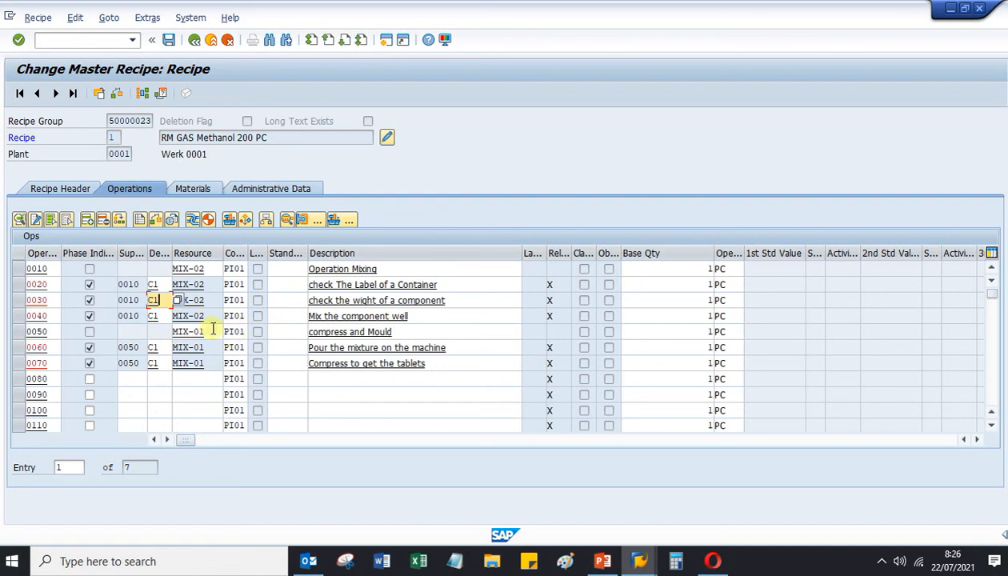
pyautogui.click(280, 300)
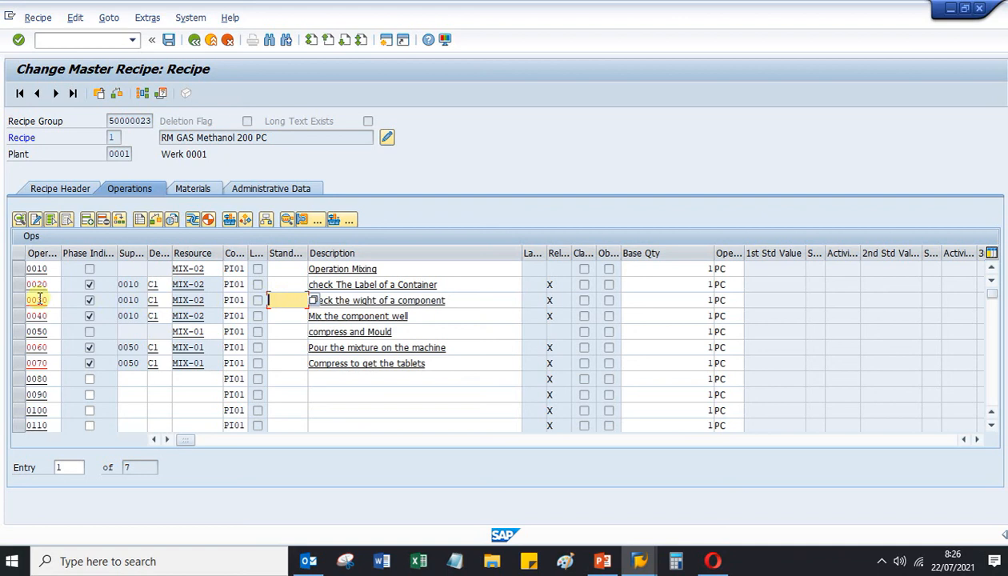
pyautogui.click(90, 300)
pyautogui.click(90, 300)
# Define phase 0030 as the successor of phase 0020 with an FS relationship and return to the operations overview
pyautogui.click(19, 285)
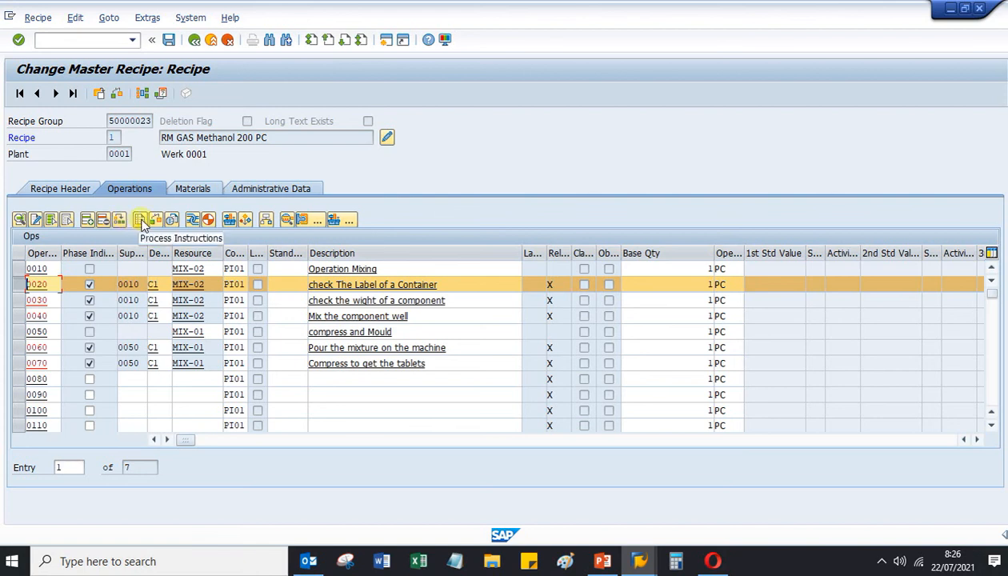
pyautogui.click(190, 225)
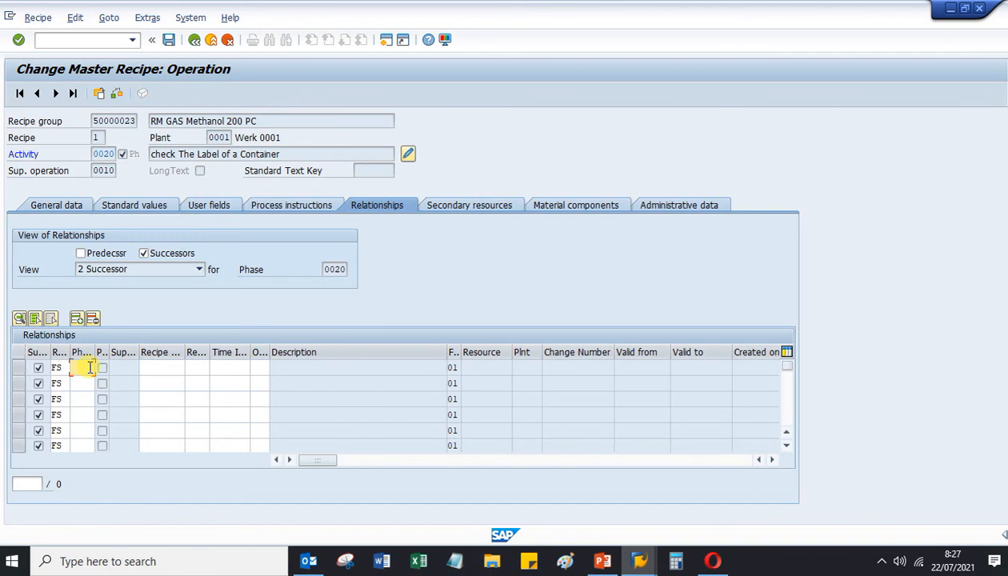
pyautogui.click(62, 368)
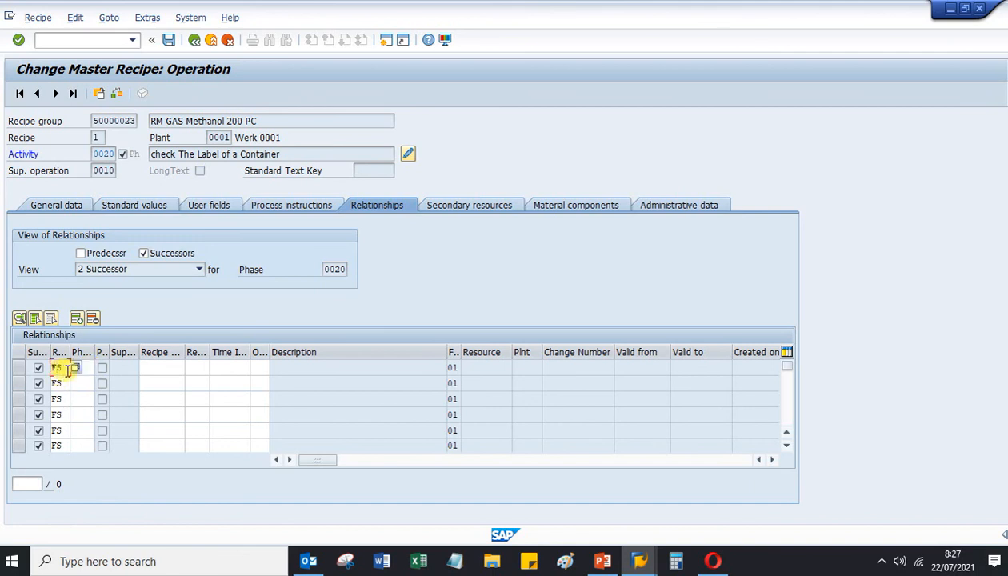
pyautogui.click(76, 368)
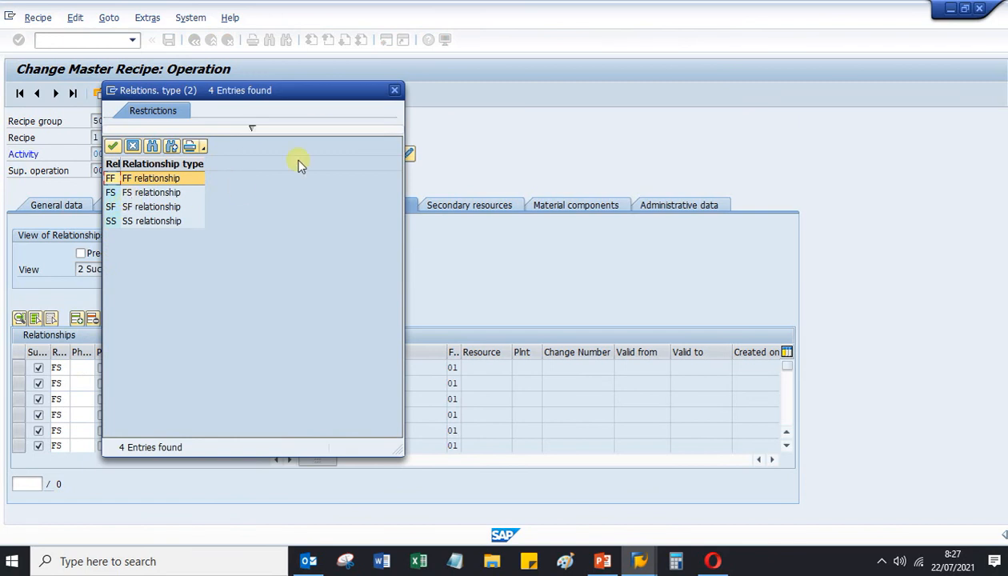
pyautogui.click(393, 93)
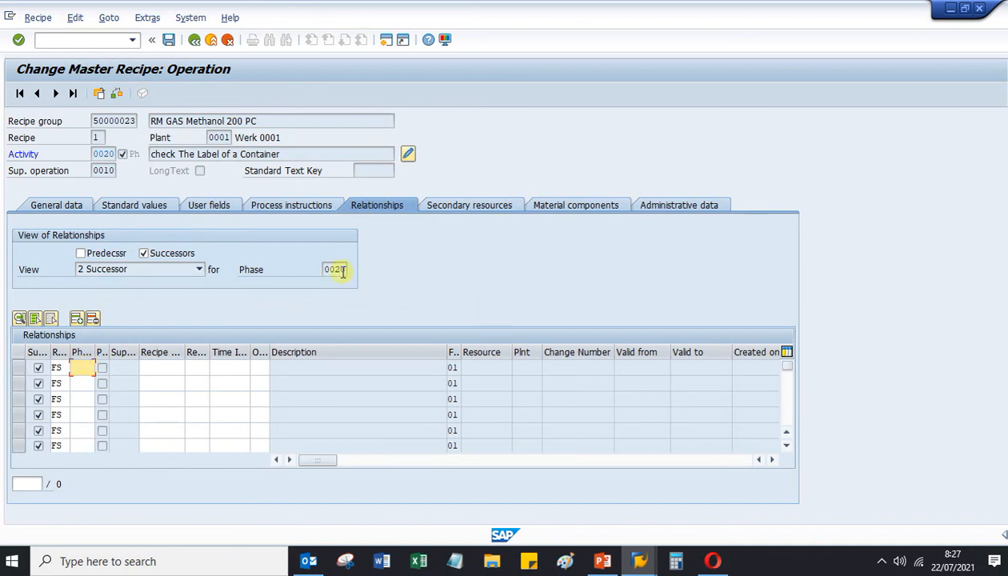
pyautogui.write('0030')
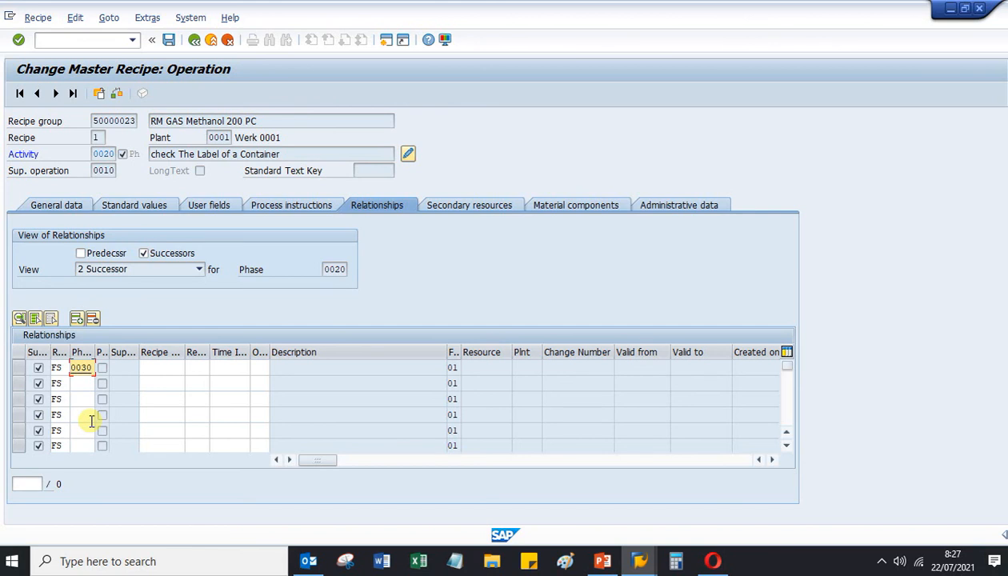
pyautogui.press('Return')
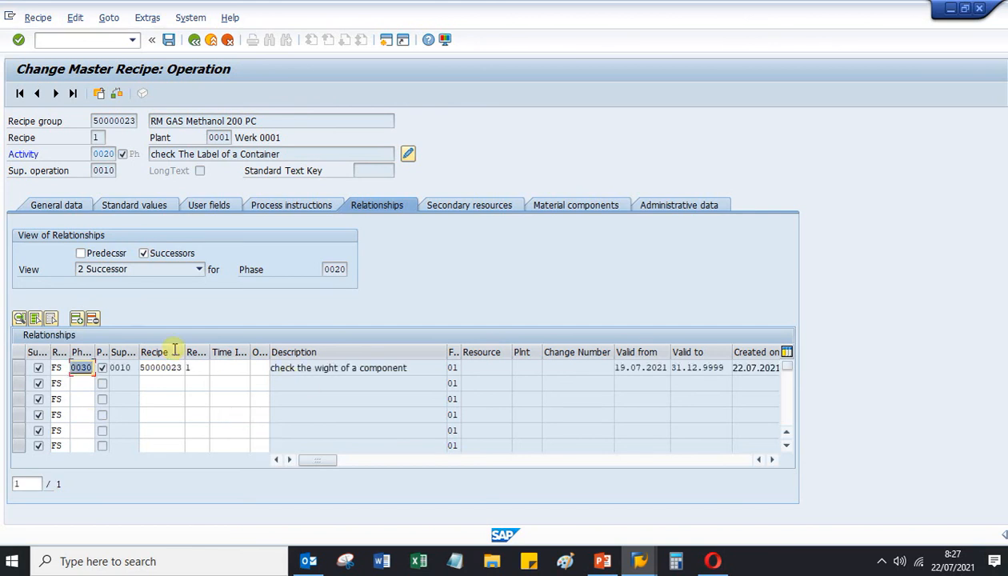
pyautogui.click(194, 45)
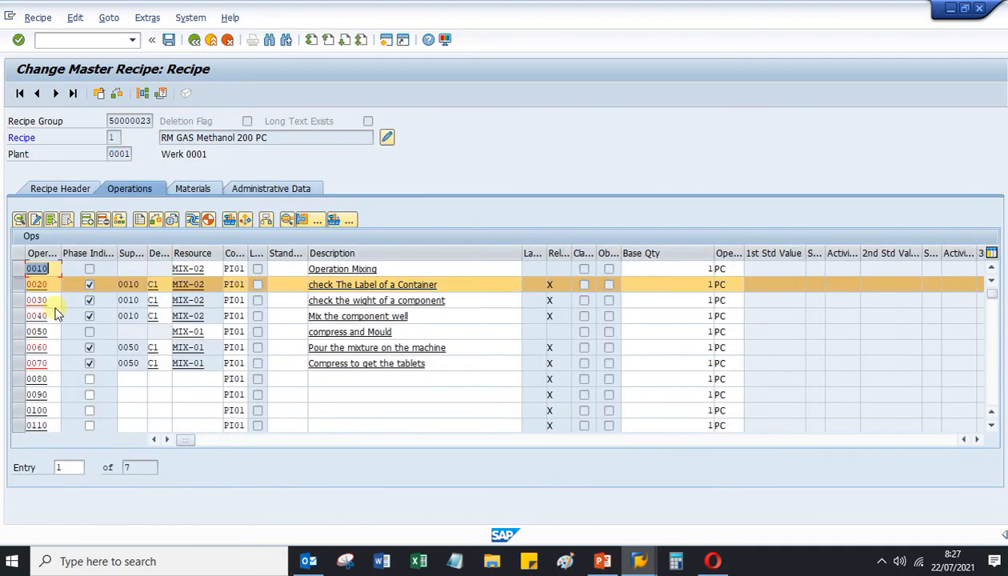
# Define phase 0040 as the FS successor of phase 0030 and return to the operations overview
pyautogui.click(22, 301)
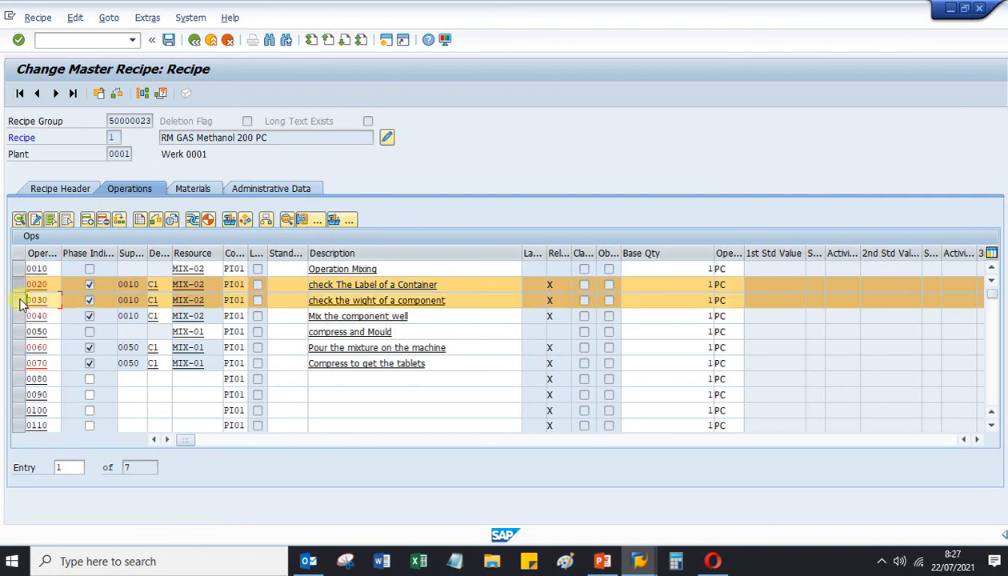
pyautogui.click(22, 290)
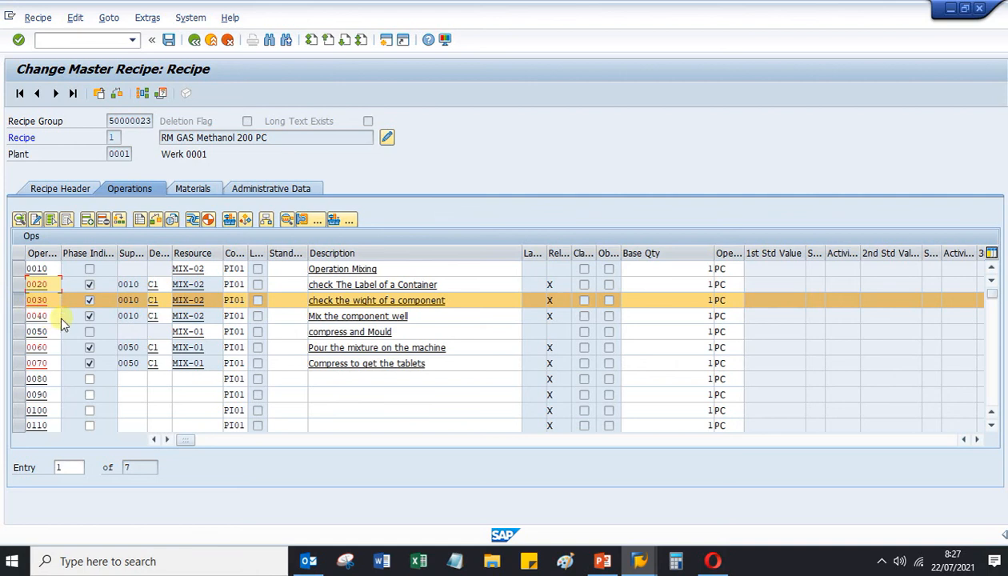
pyautogui.click(192, 224)
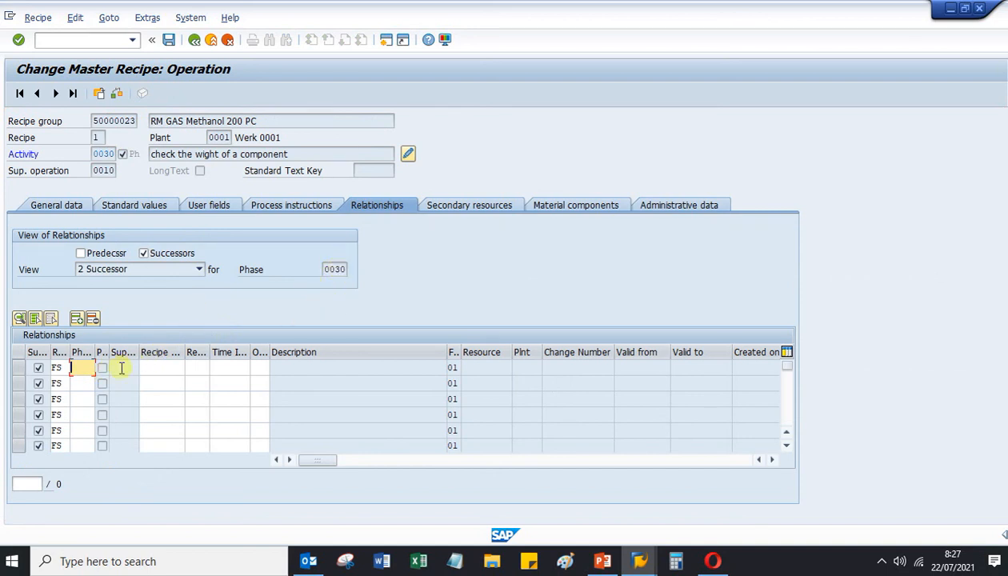
pyautogui.write('0040')
pyautogui.press('Return')
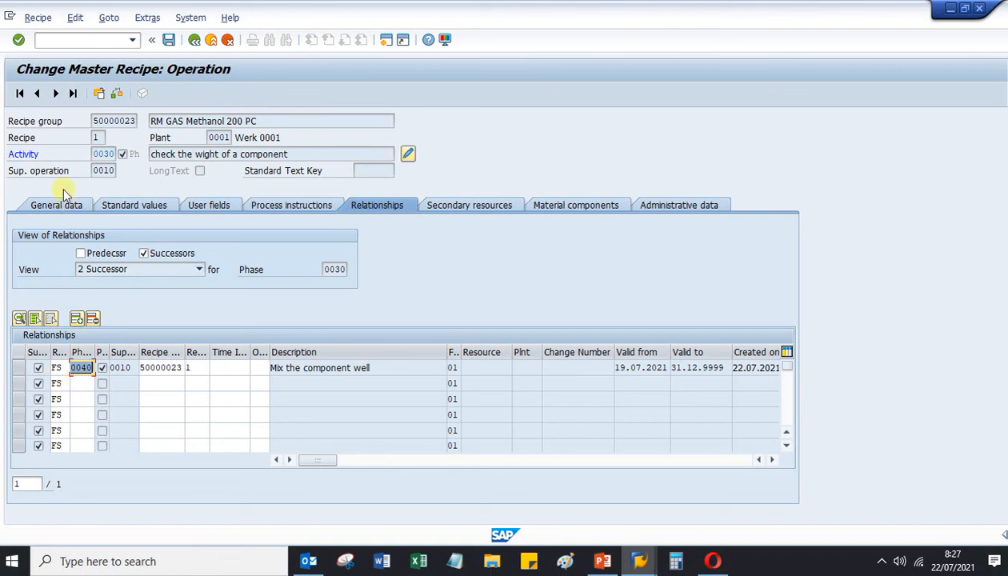
pyautogui.click(191, 46)
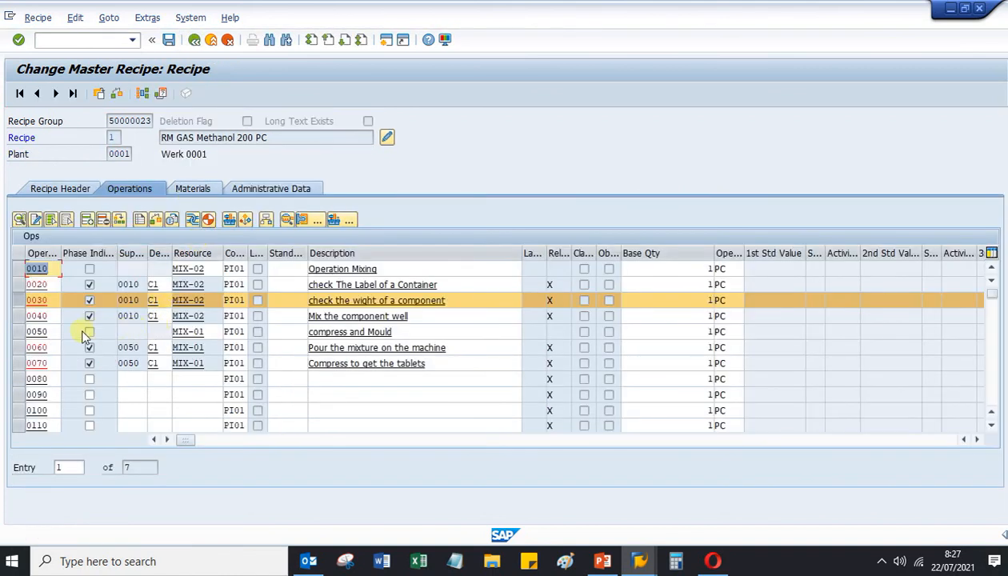
# Define phase 0060 as the FS successor of phase 0040 and return to the operations overview
pyautogui.click(16, 316)
pyautogui.click(16, 301)
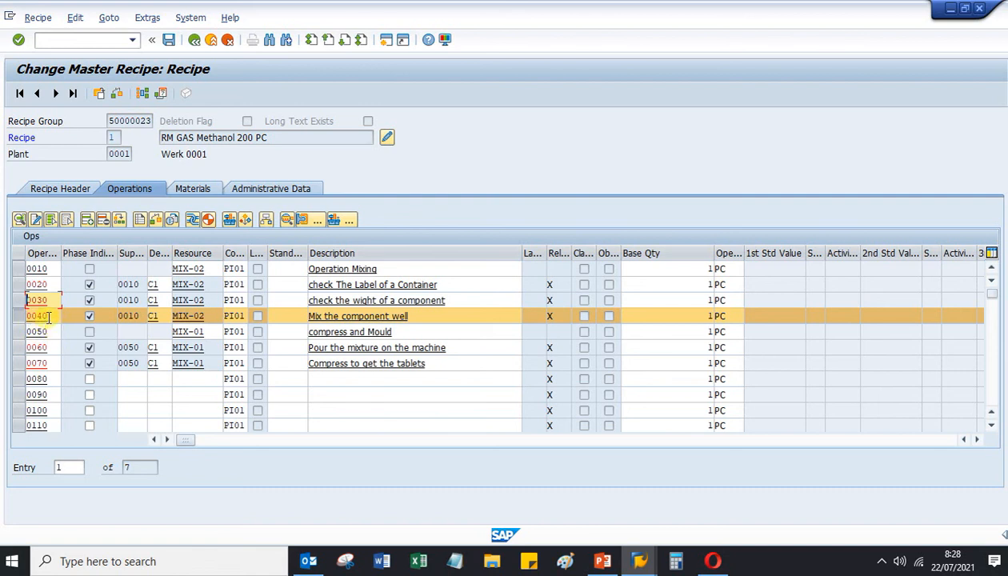
pyautogui.click(48, 316)
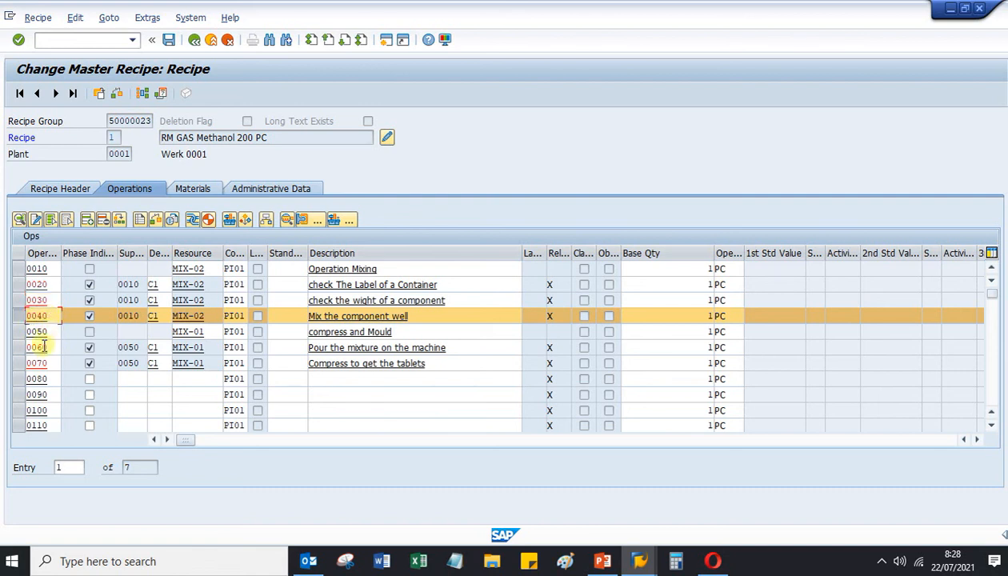
pyautogui.click(19, 320)
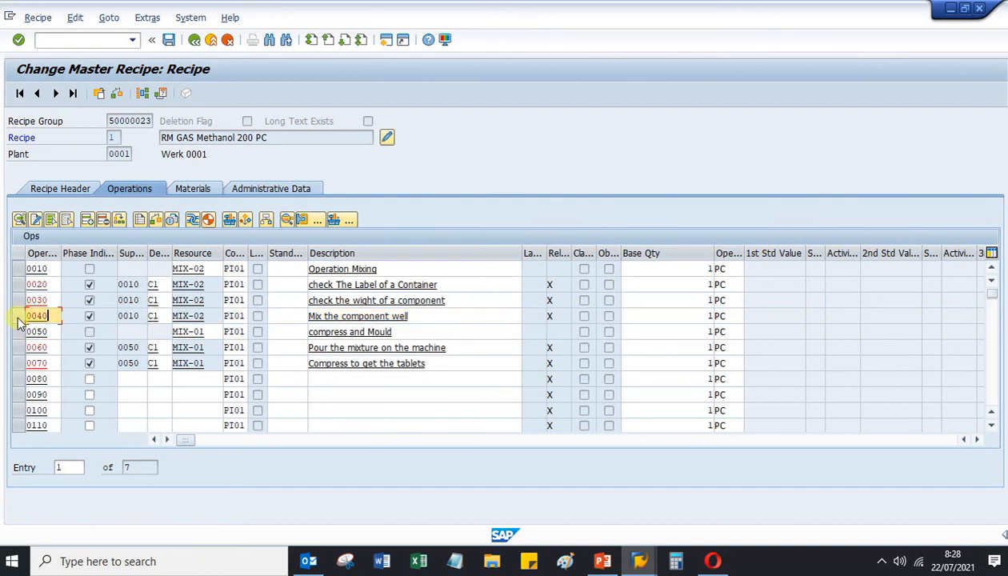
pyautogui.click(18, 318)
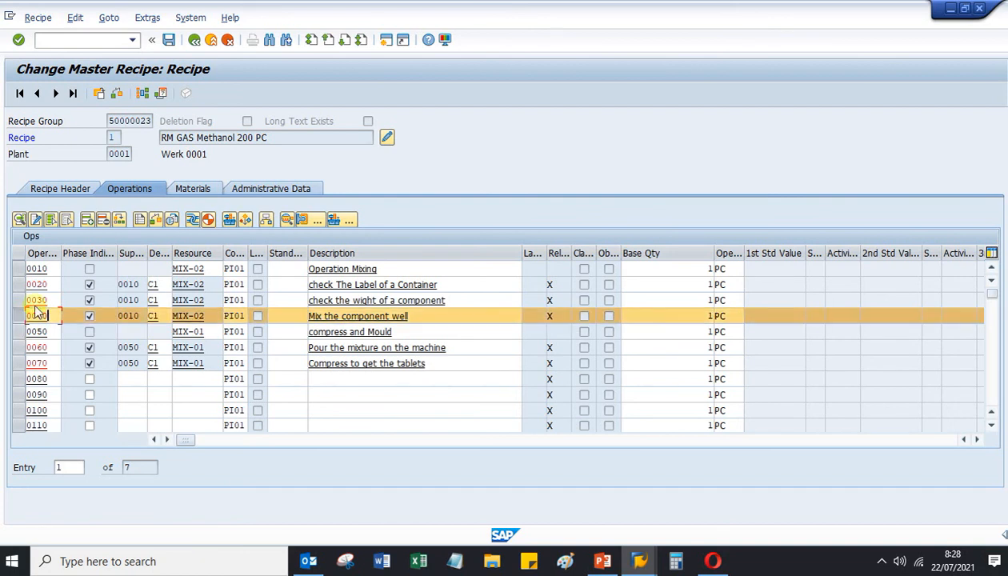
pyautogui.click(192, 220)
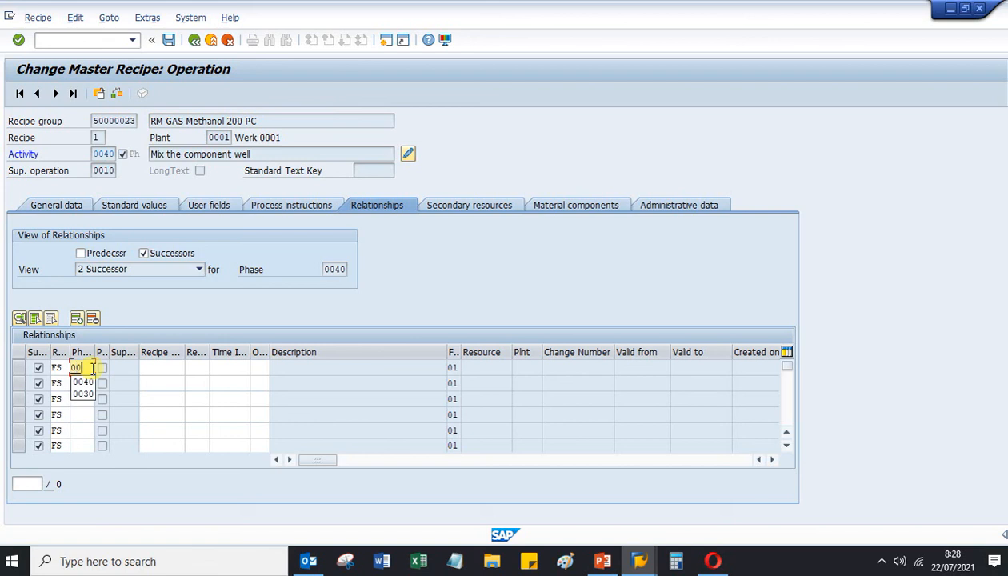
pyautogui.write('50')
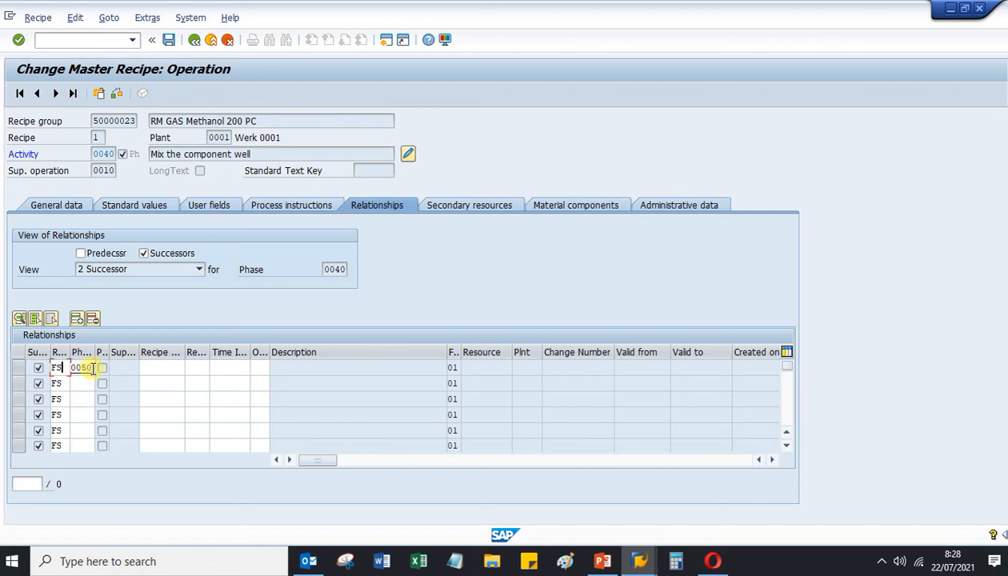
pyautogui.press('Return')
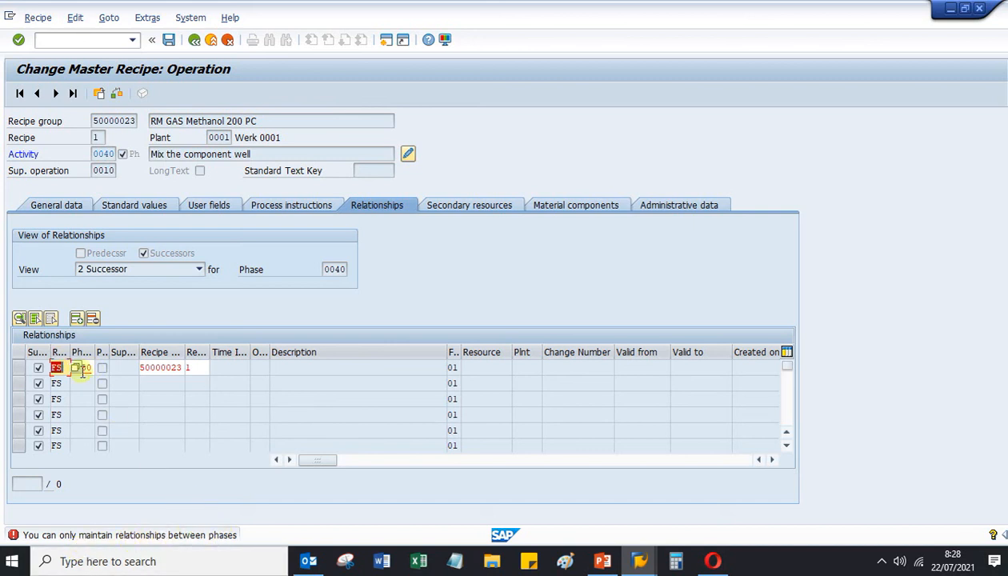
pyautogui.press('Tab')
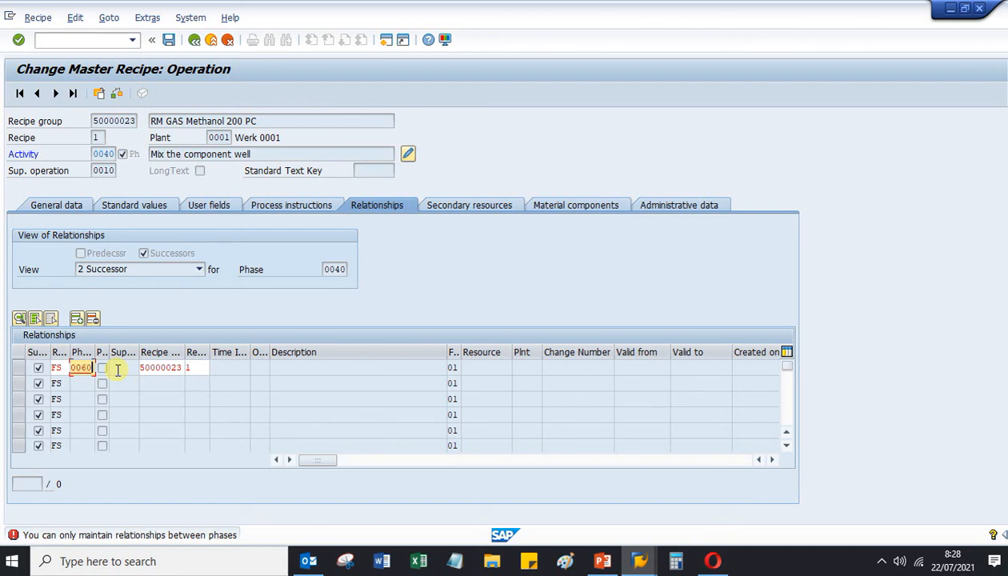
pyautogui.press('Return')
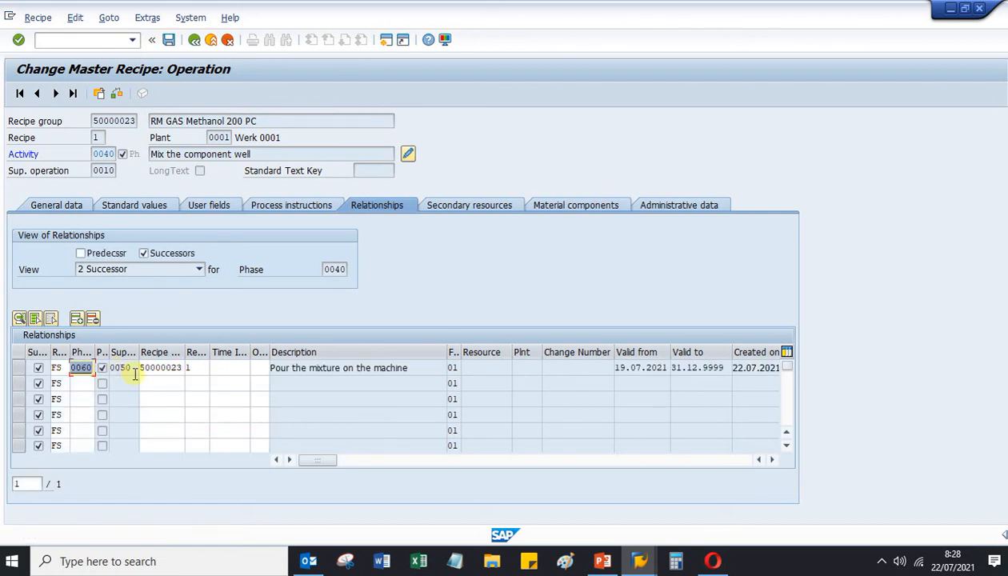
pyautogui.click(193, 43)
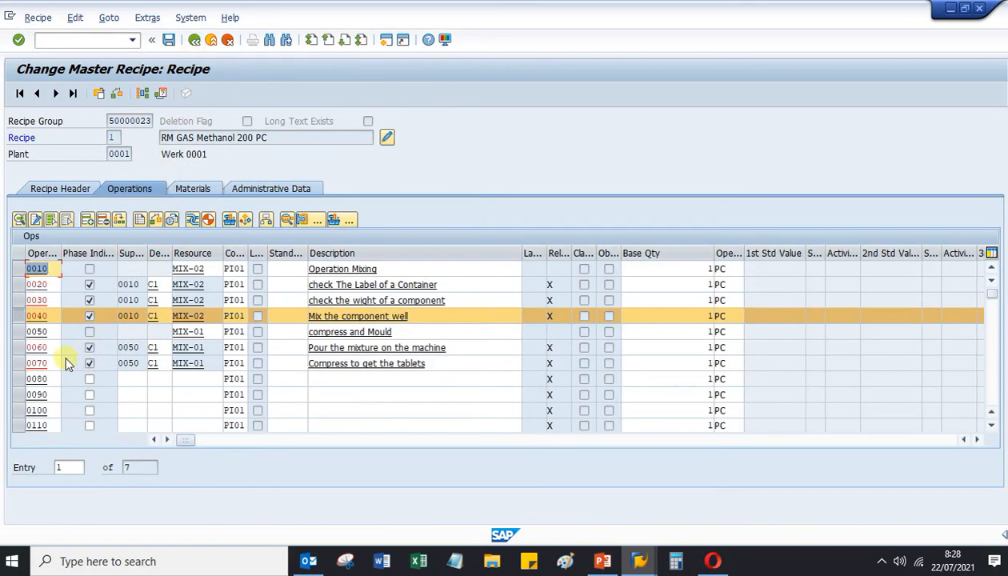
pyautogui.click(20, 349)
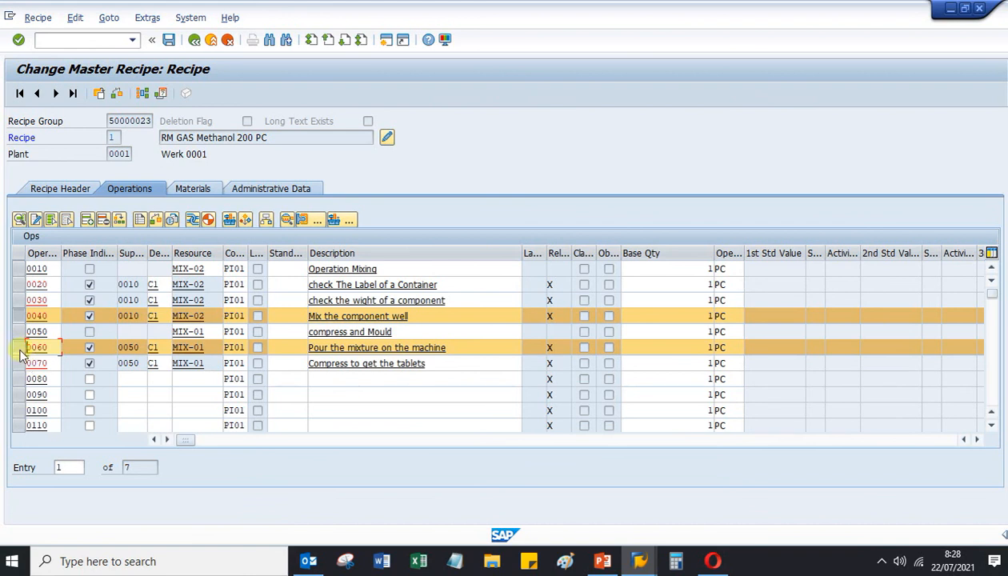
pyautogui.click(193, 222)
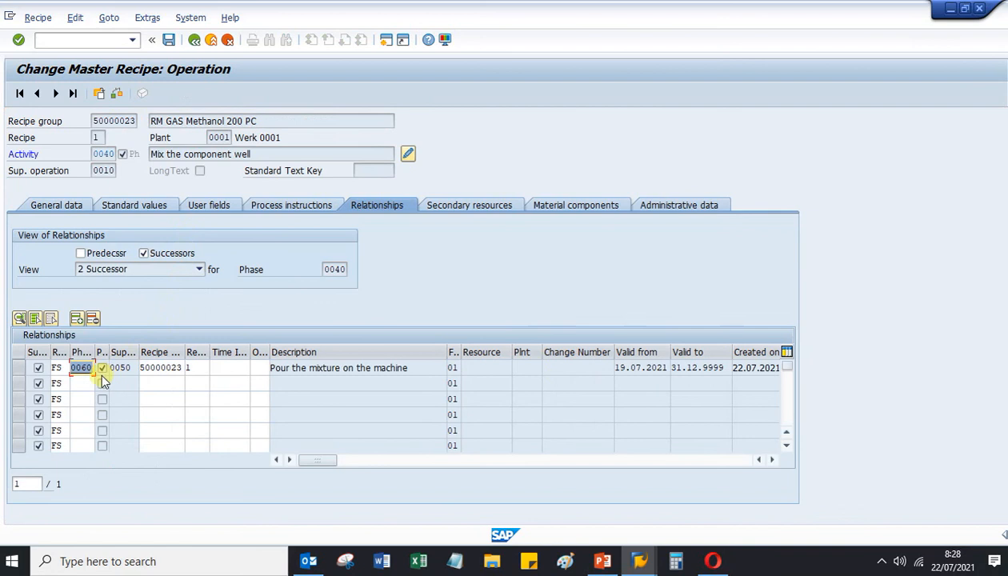
pyautogui.click(192, 40)
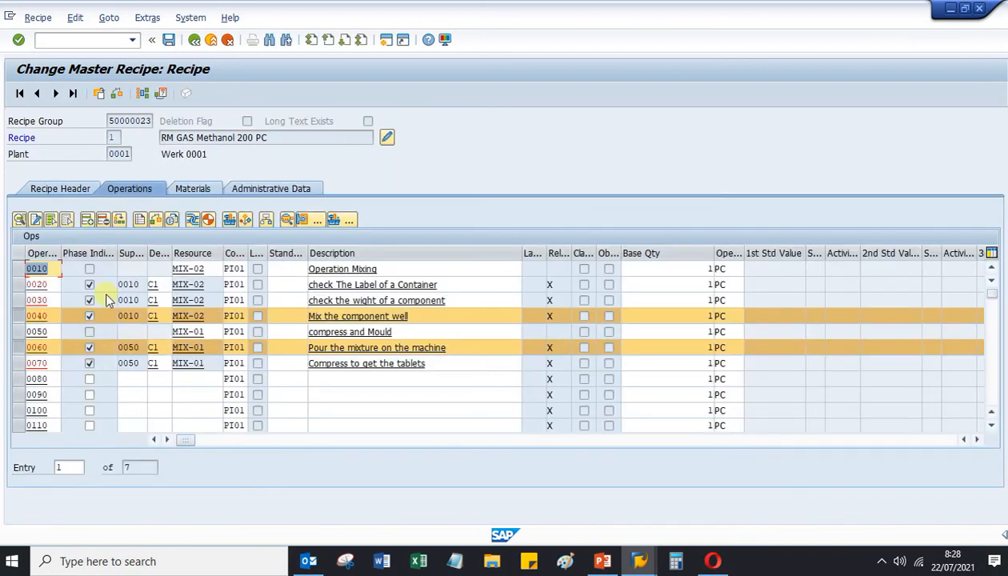
# Define phase 0070 as the successor of phase 0060 with relationship type SS
pyautogui.click(19, 363)
pyautogui.click(20, 348)
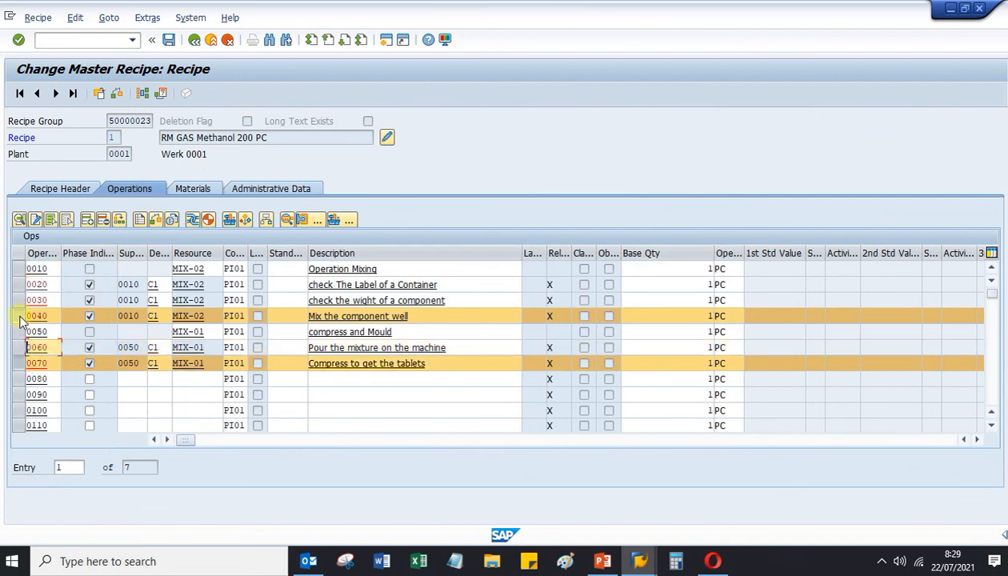
pyautogui.click(20, 317)
pyautogui.click(20, 348)
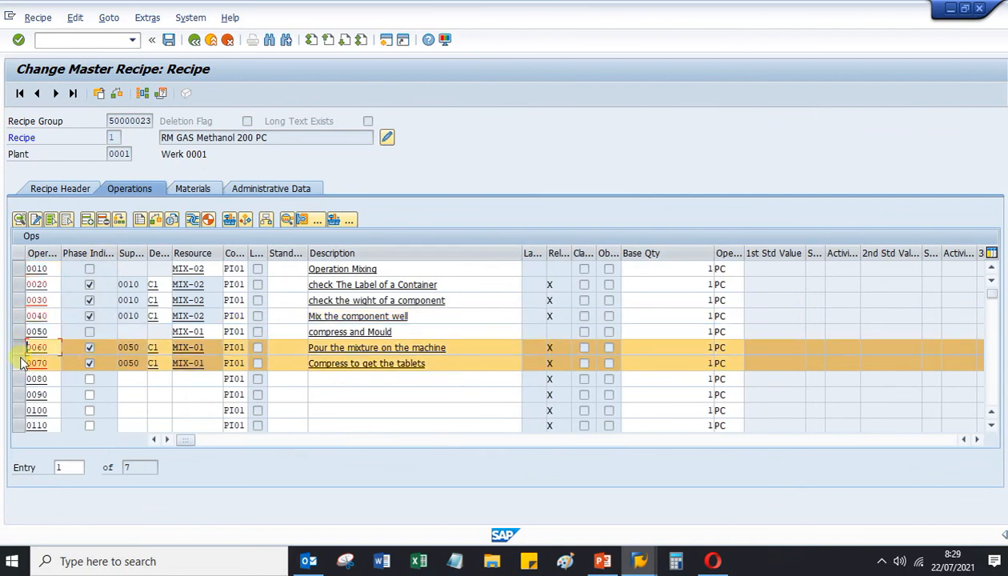
pyautogui.click(19, 363)
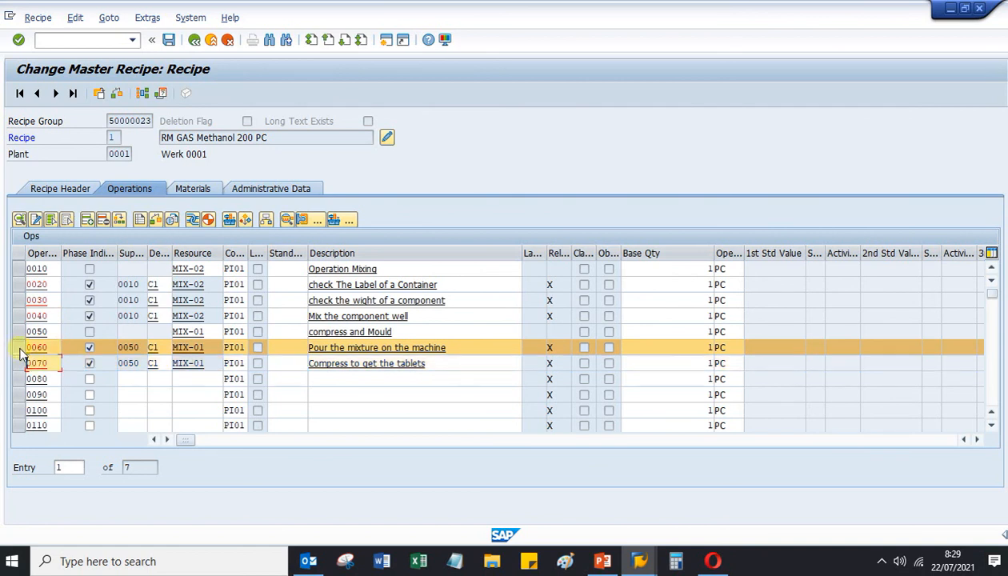
pyautogui.click(190, 223)
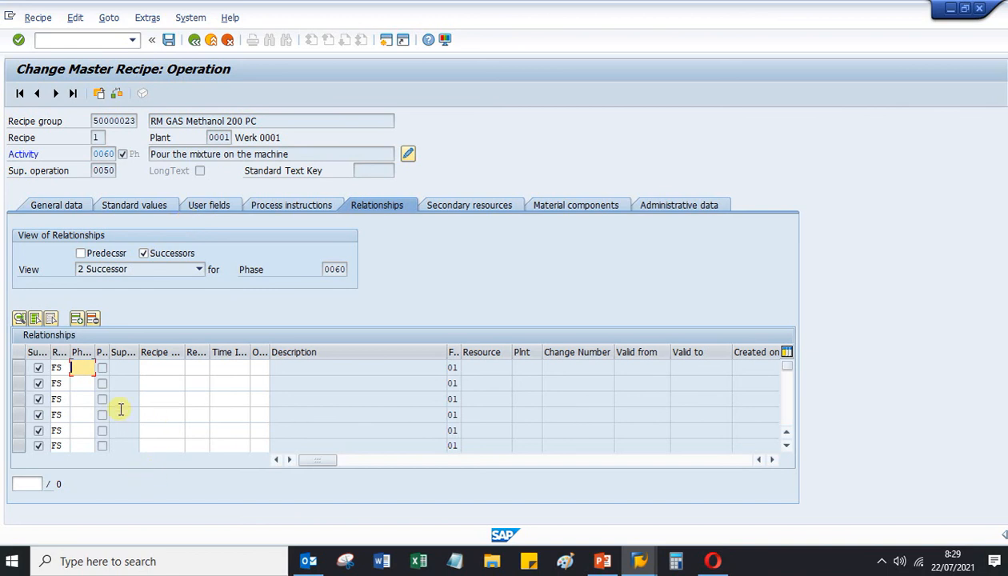
pyautogui.write('0070')
pyautogui.click(62, 368)
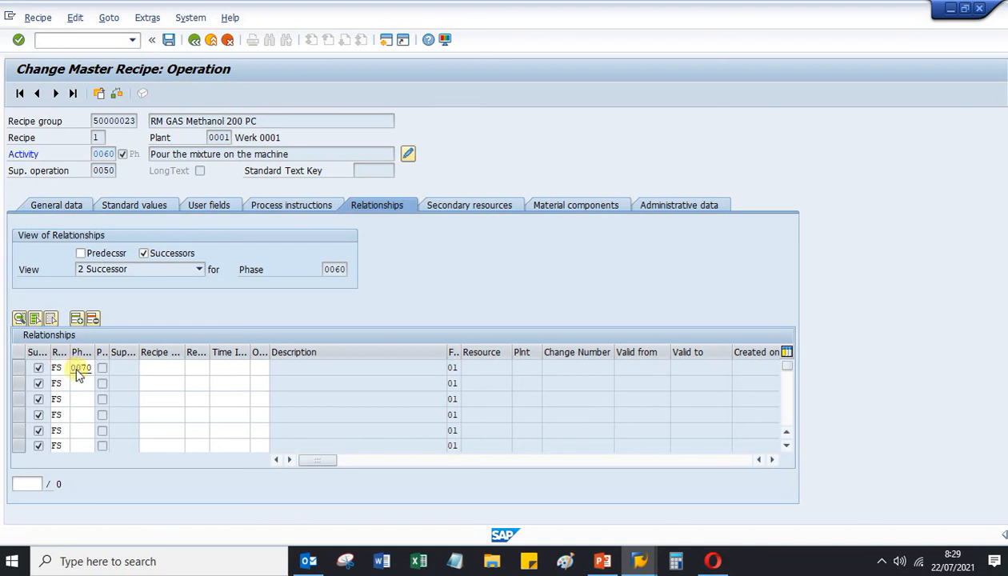
pyautogui.click(72, 368)
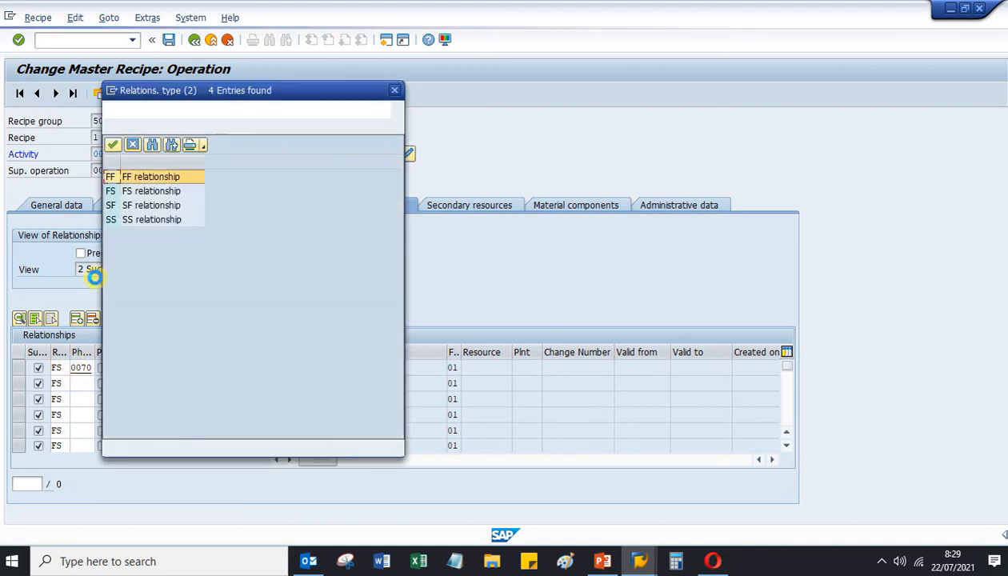
pyautogui.click(132, 223)
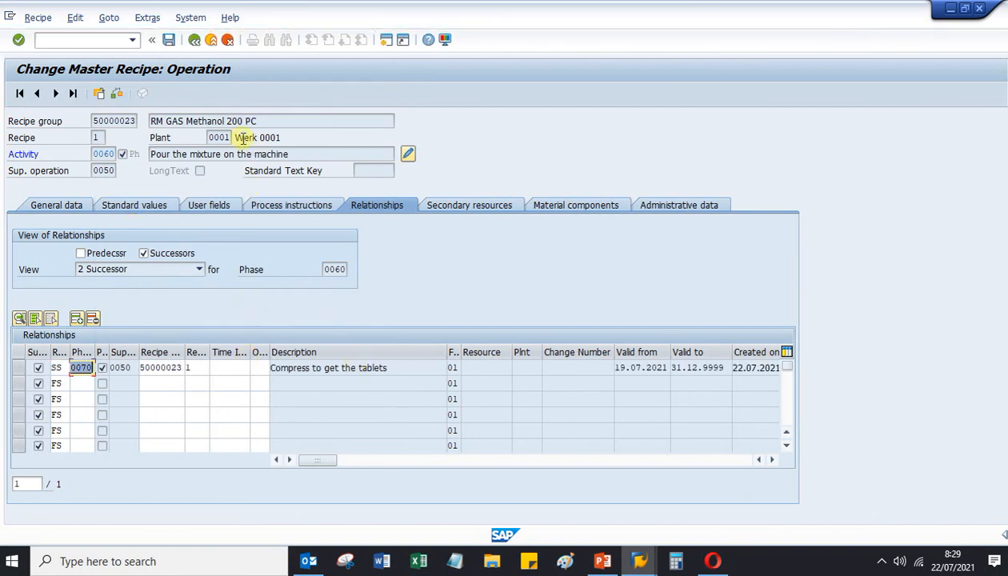
# Save the changed master recipe
pyautogui.click(168, 40)
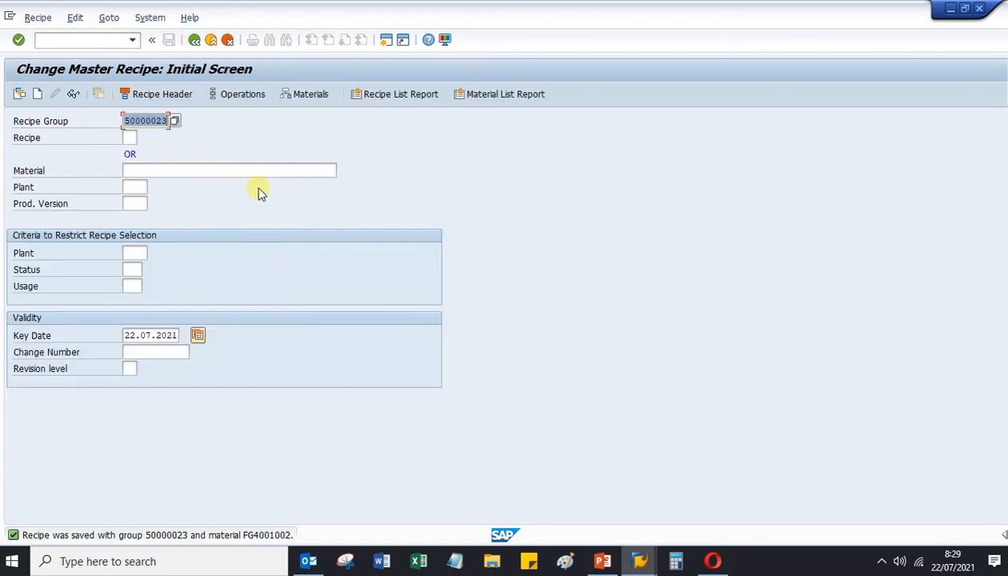
pyautogui.click(128, 335)
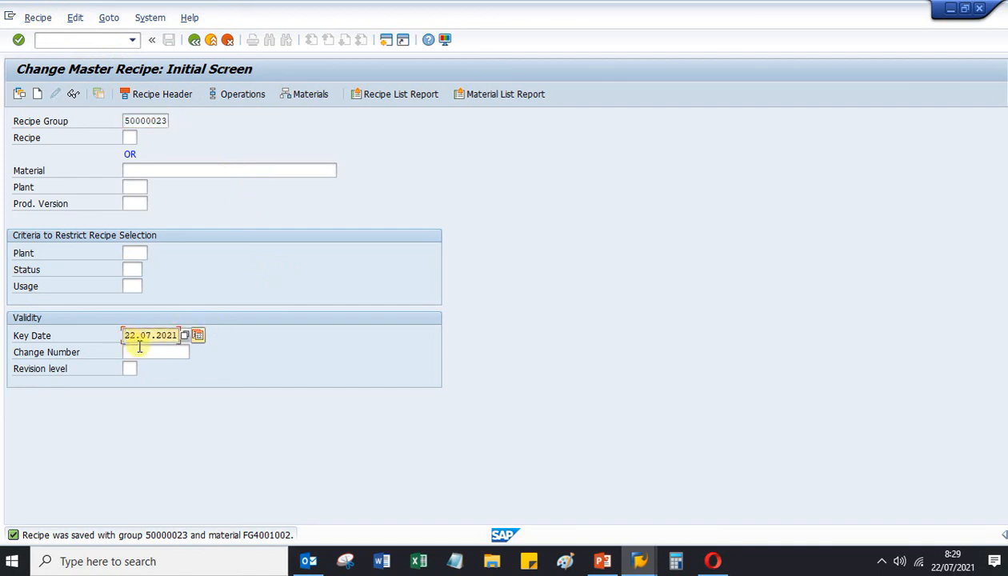
# Set the key date to 19.07.2021 and reopen the operations of recipe group 50000023 for changing
pyautogui.press('Delete')
pyautogui.write('01')
pyautogui.press('BackSpace')
pyautogui.press('BackSpace')
pyautogui.write('19')
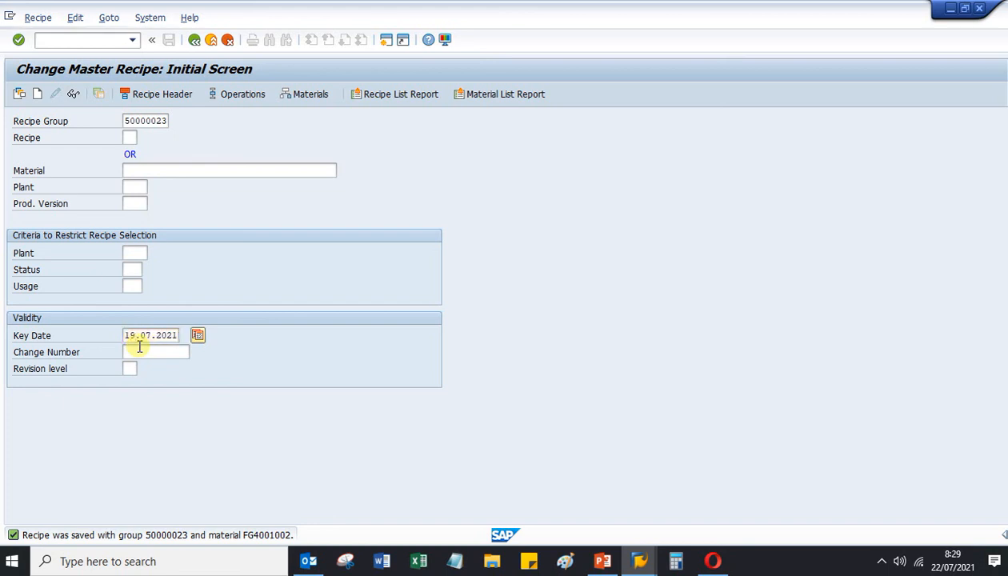
pyautogui.press('Return')
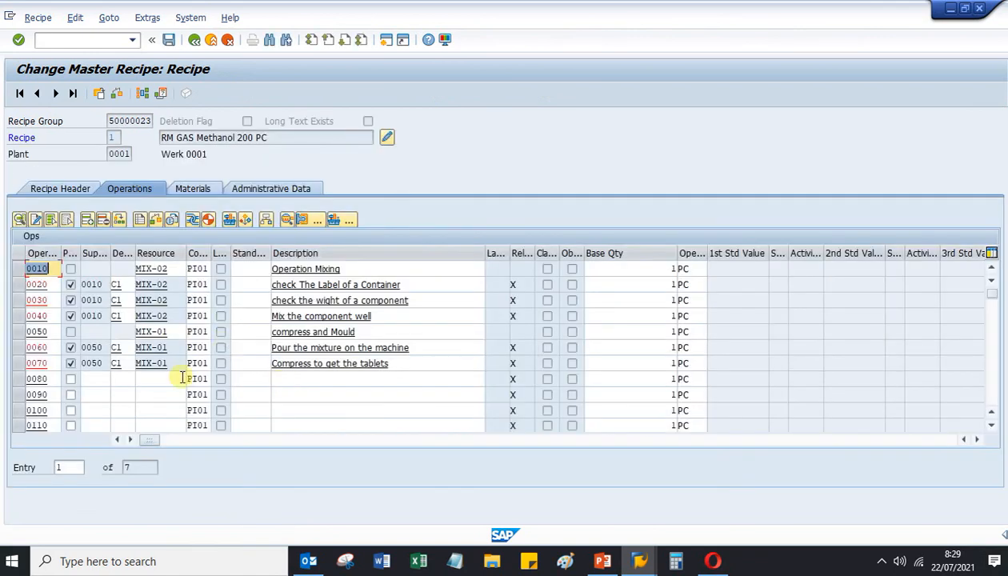
# Check the successor relationships of phases 0020, 0070 and 0060, returning to the operations overview after each
pyautogui.click(21, 286)
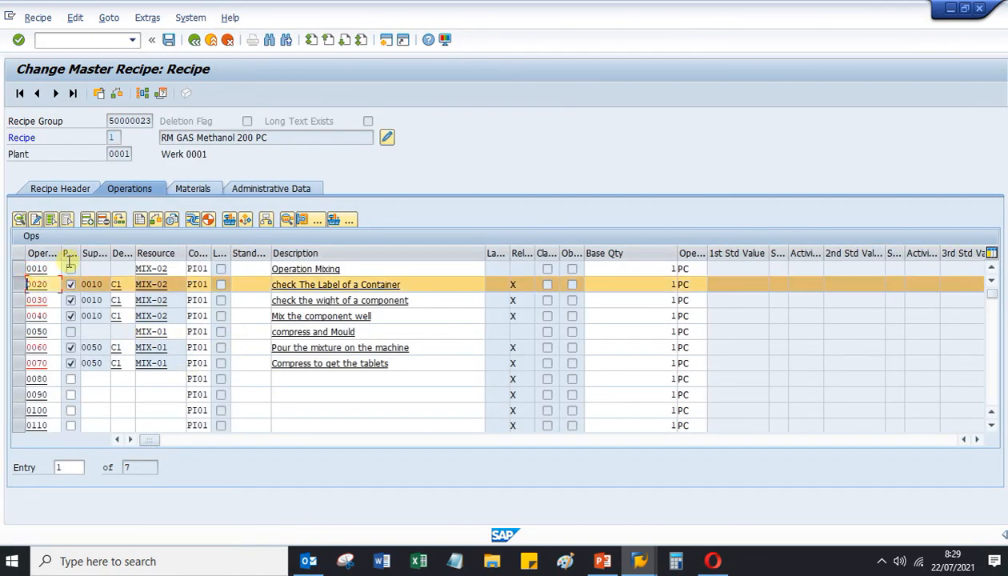
pyautogui.click(204, 221)
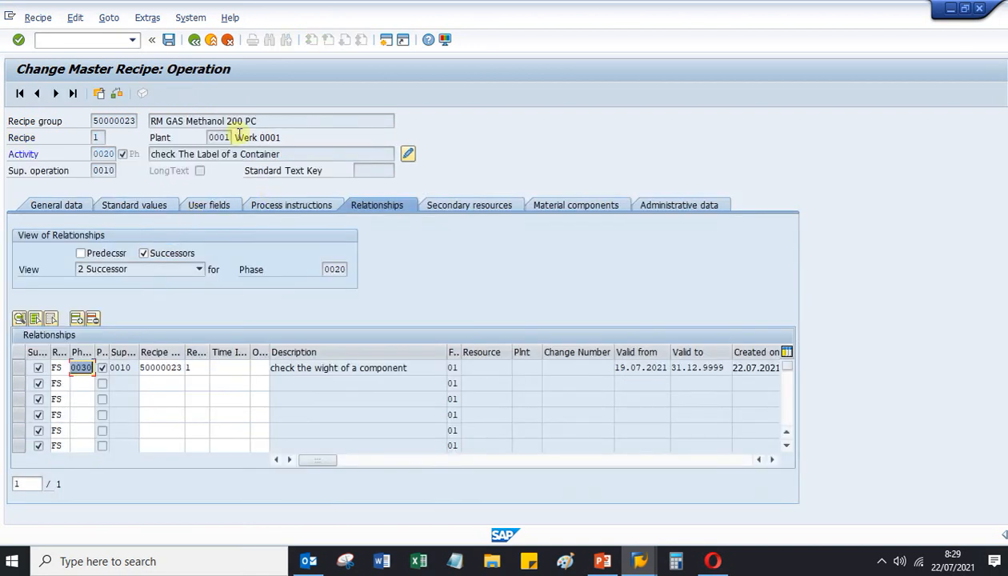
pyautogui.click(194, 39)
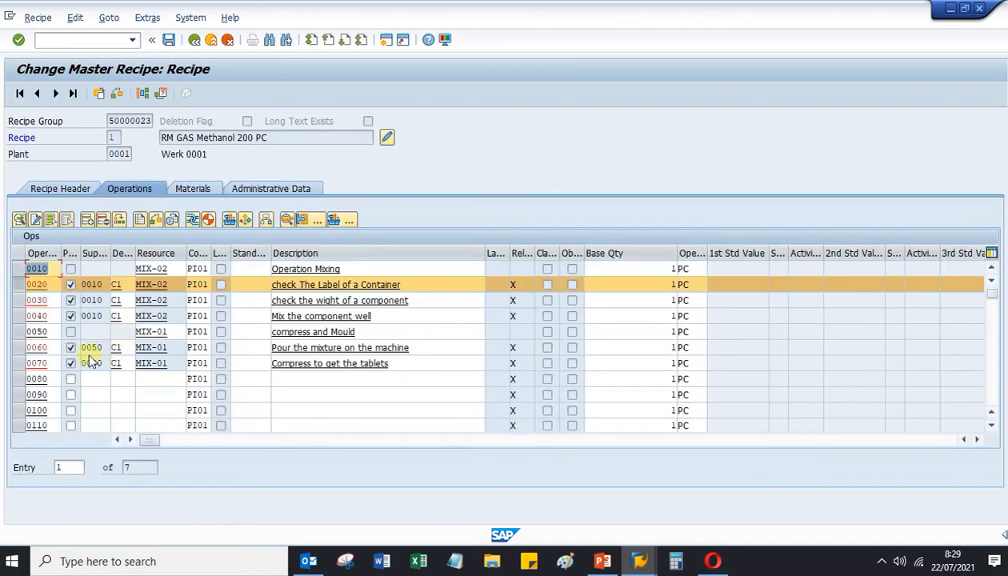
pyautogui.click(17, 364)
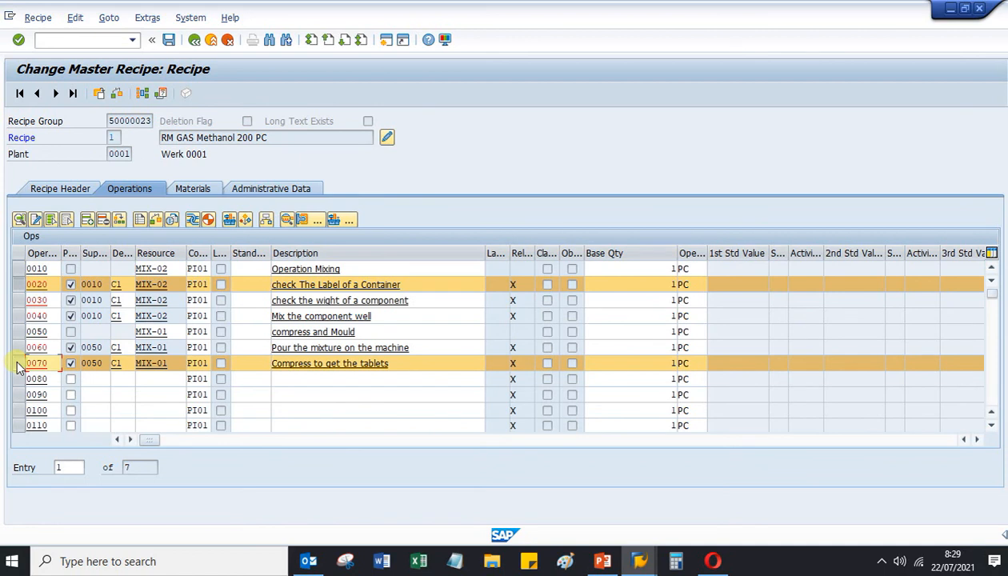
pyautogui.click(17, 284)
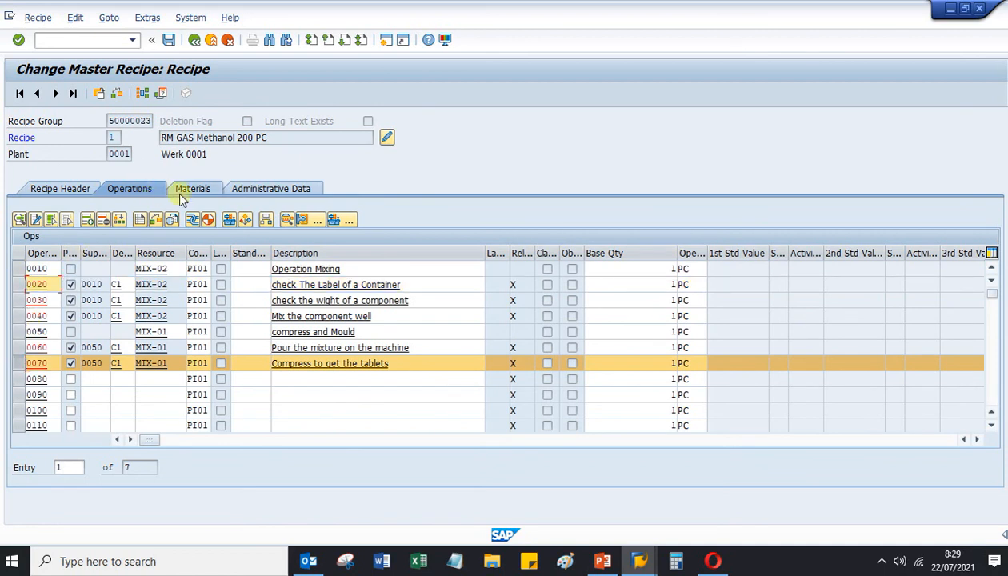
pyautogui.click(192, 219)
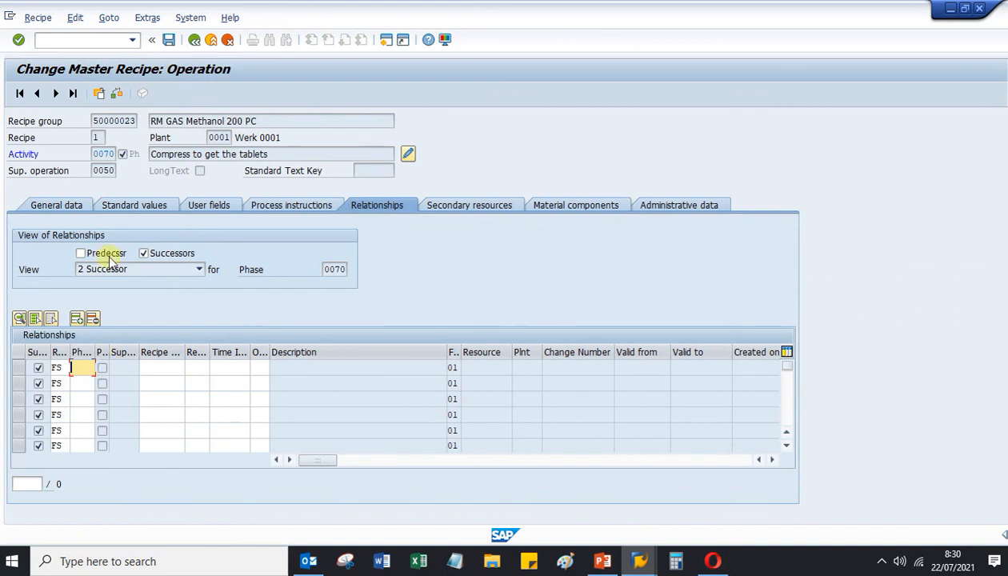
pyautogui.press('F3')
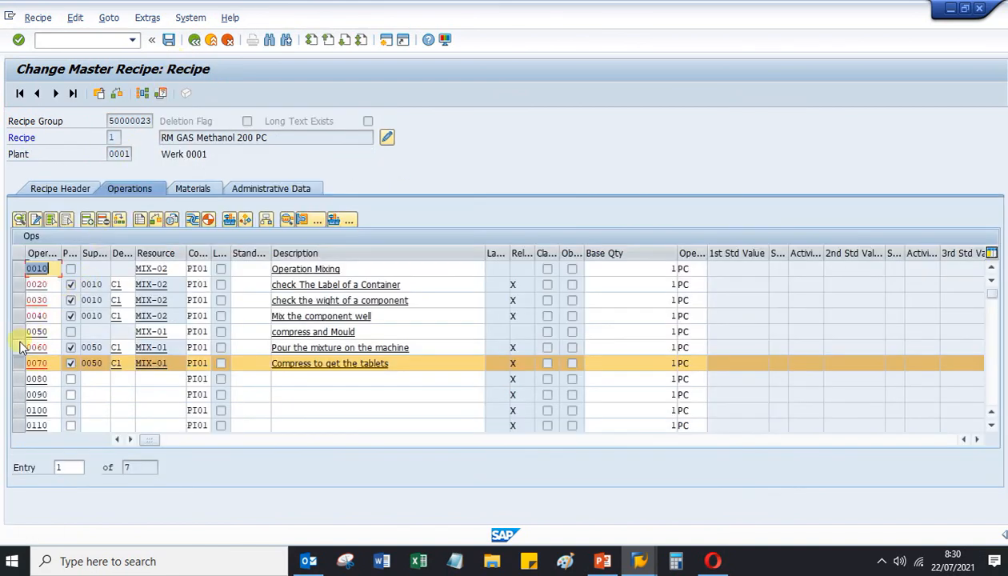
pyautogui.click(19, 347)
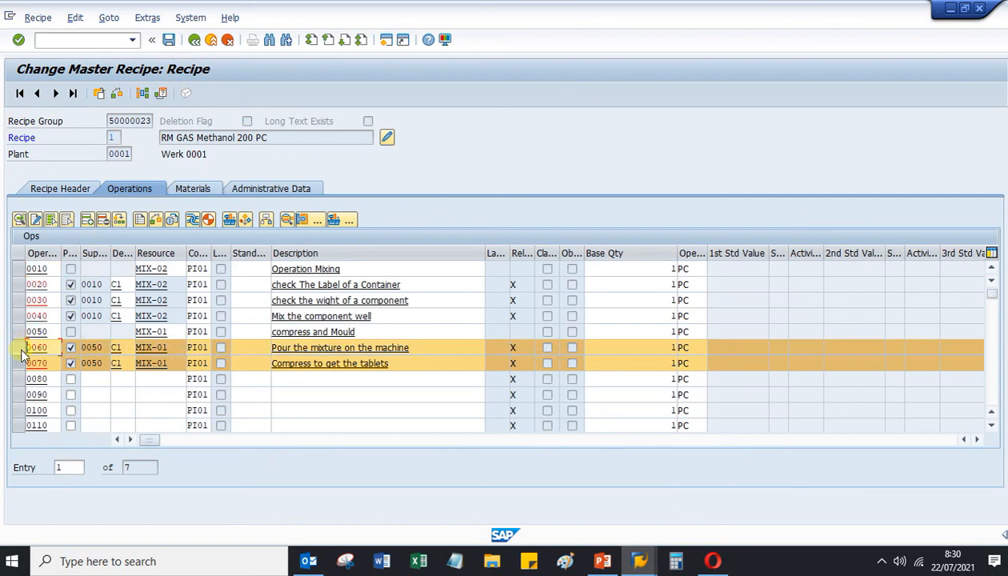
pyautogui.click(192, 220)
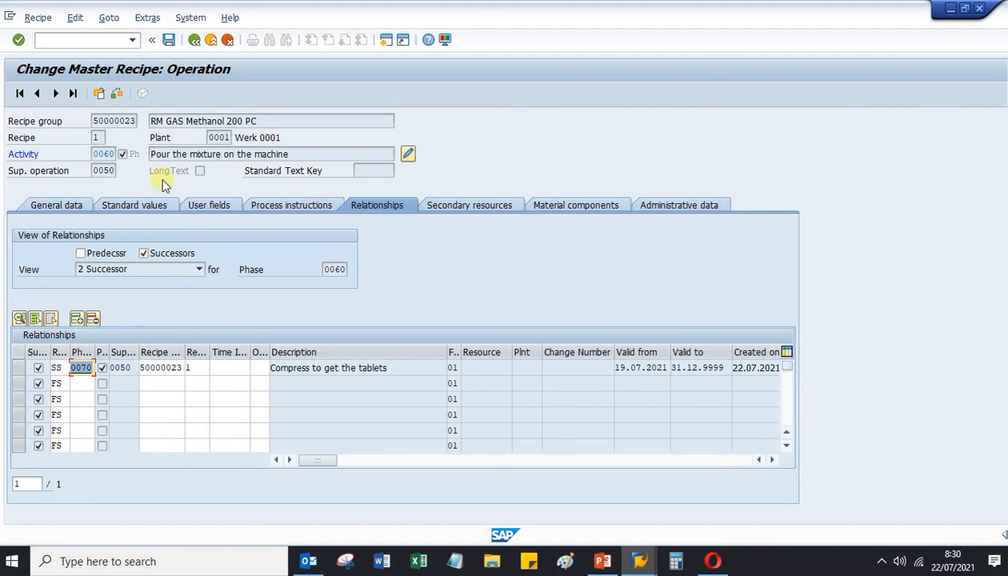
pyautogui.click(194, 41)
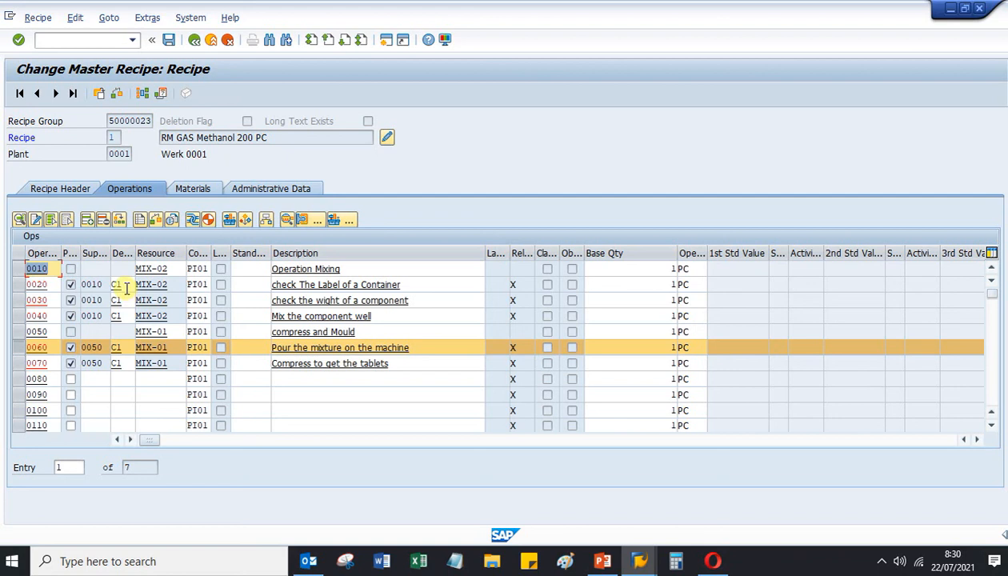
# Assign process instruction category CONS_C to phase 0020 as instruction 0010 and return to the operations overview
pyautogui.click(126, 284)
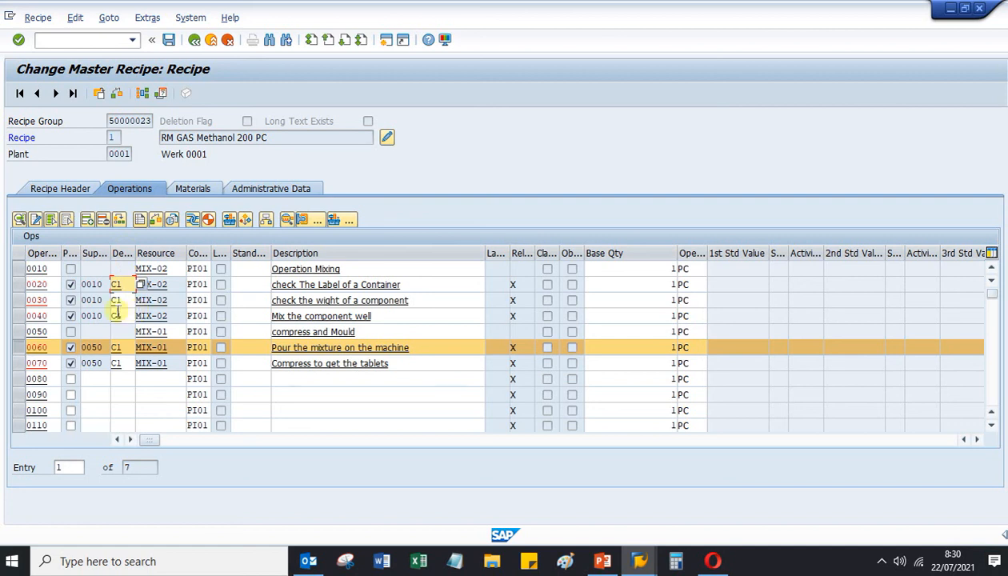
pyautogui.click(18, 284)
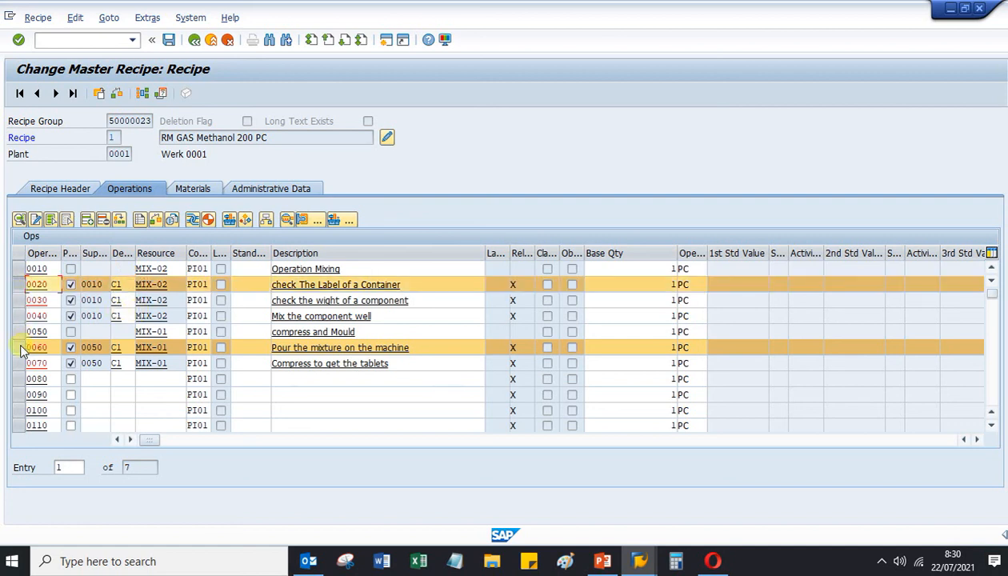
pyautogui.click(19, 348)
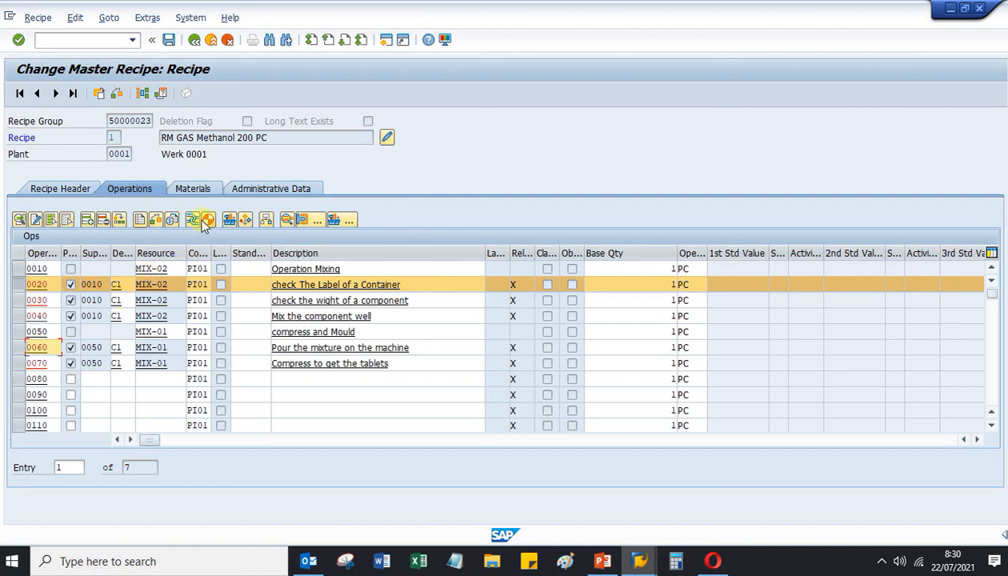
pyautogui.click(139, 220)
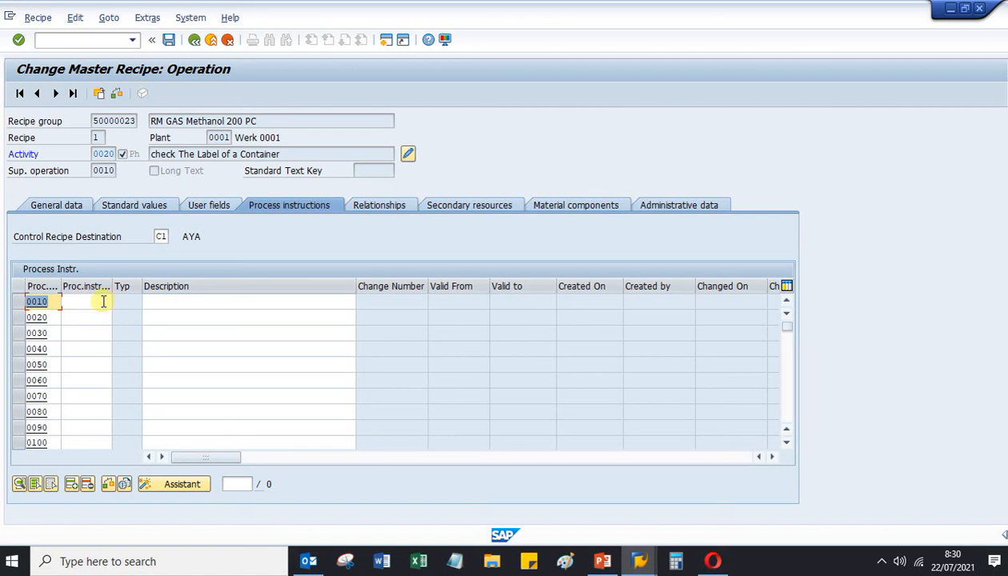
pyautogui.click(103, 300)
pyautogui.click(117, 298)
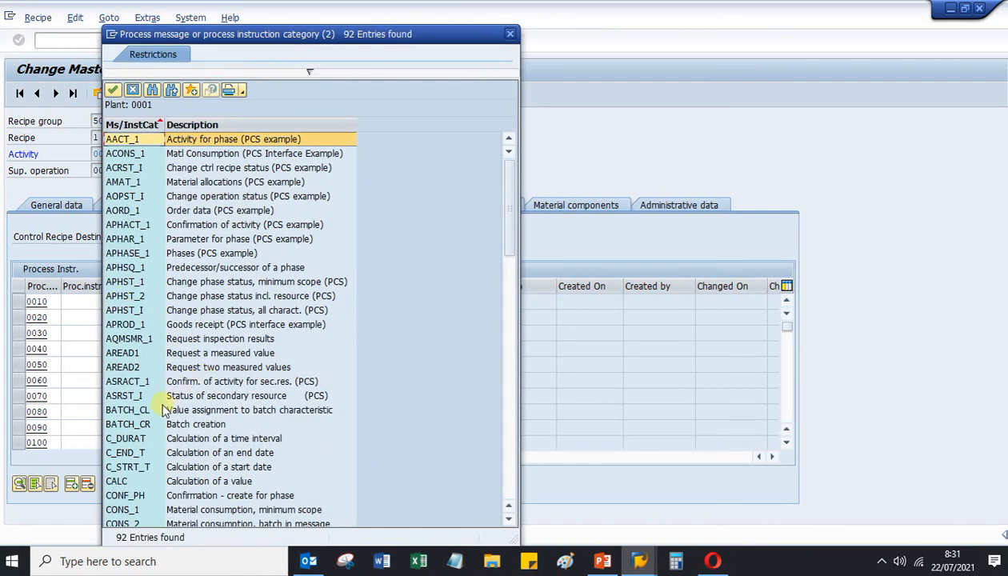
pyautogui.scroll(-5, 158, 402)
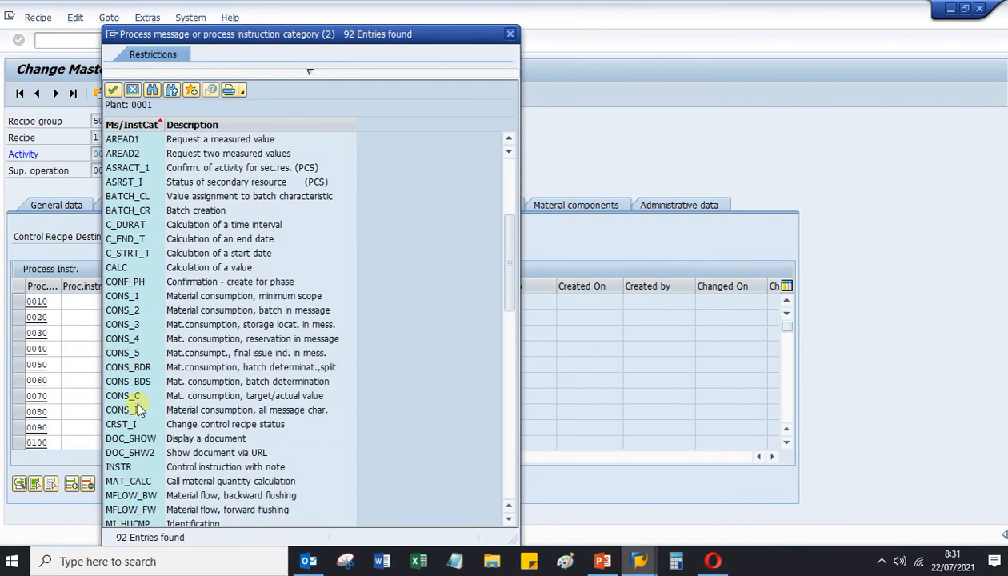
pyautogui.click(133, 397)
pyautogui.doubleClick(132, 396)
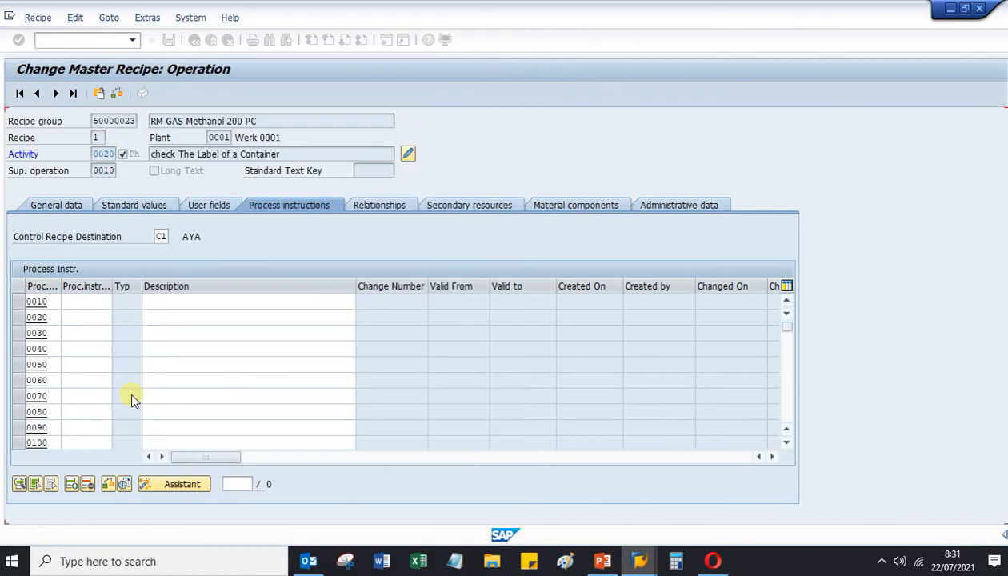
pyautogui.press('Return')
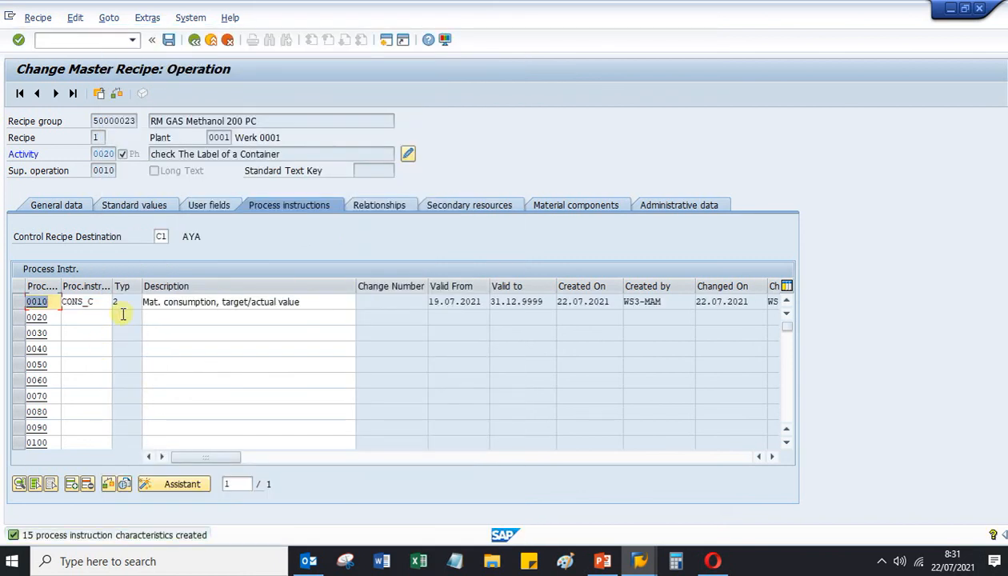
pyautogui.click(91, 317)
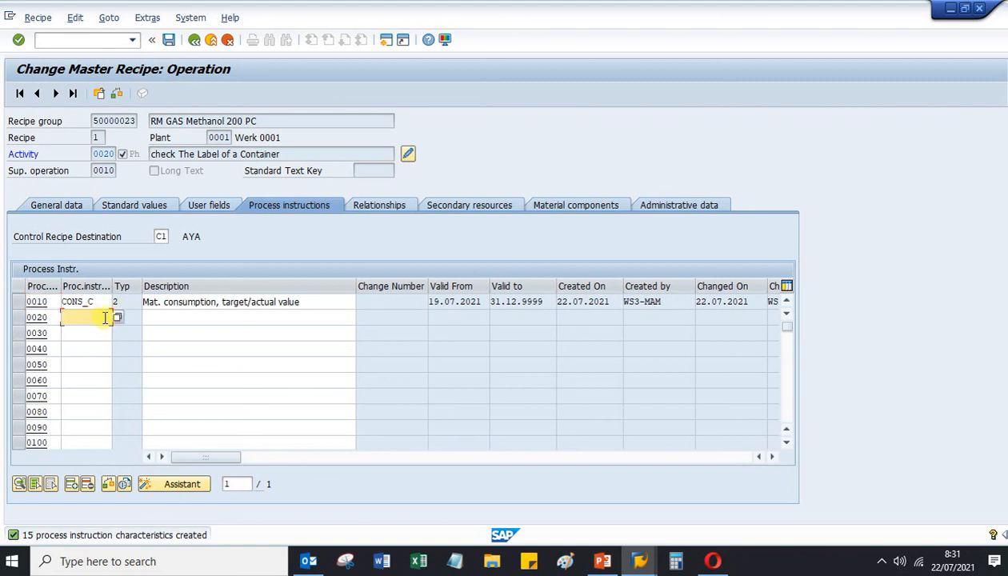
pyautogui.click(193, 41)
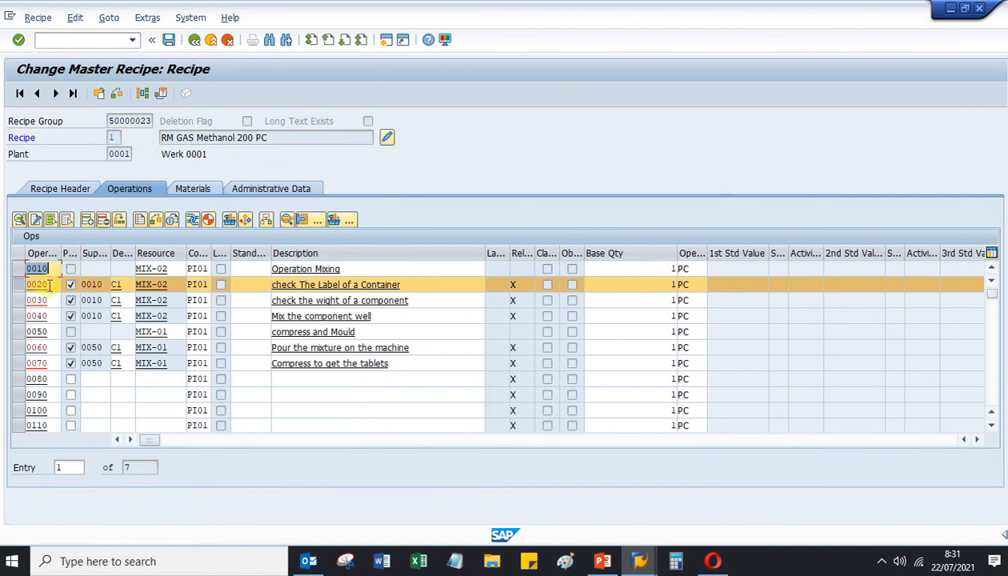
# Assign process instruction category CONS_C to phase 0030 as instruction 0010 and return to the operations overview
pyautogui.click(18, 300)
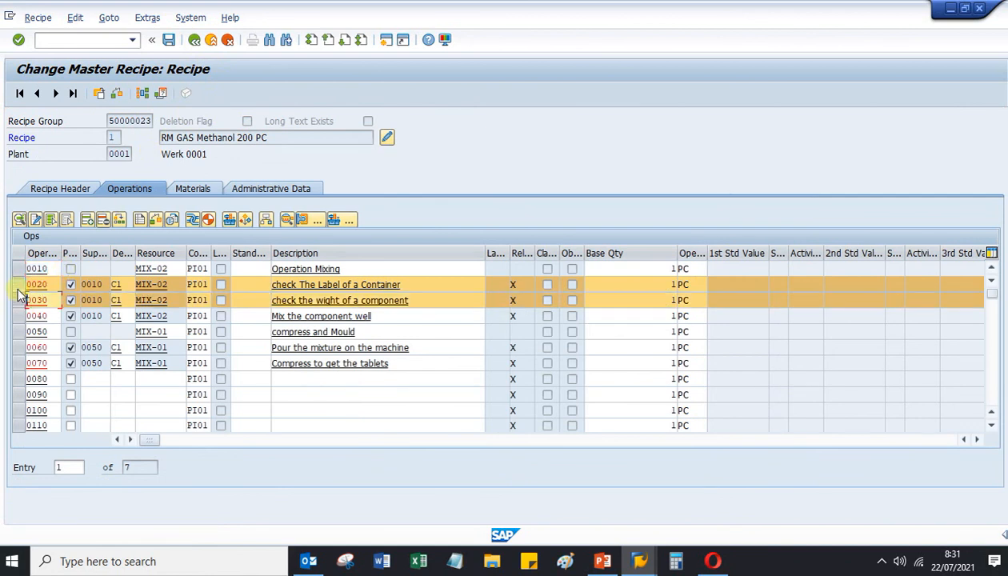
pyautogui.keyDown('ctrl'); pyautogui.click(18, 285); pyautogui.keyUp('ctrl')
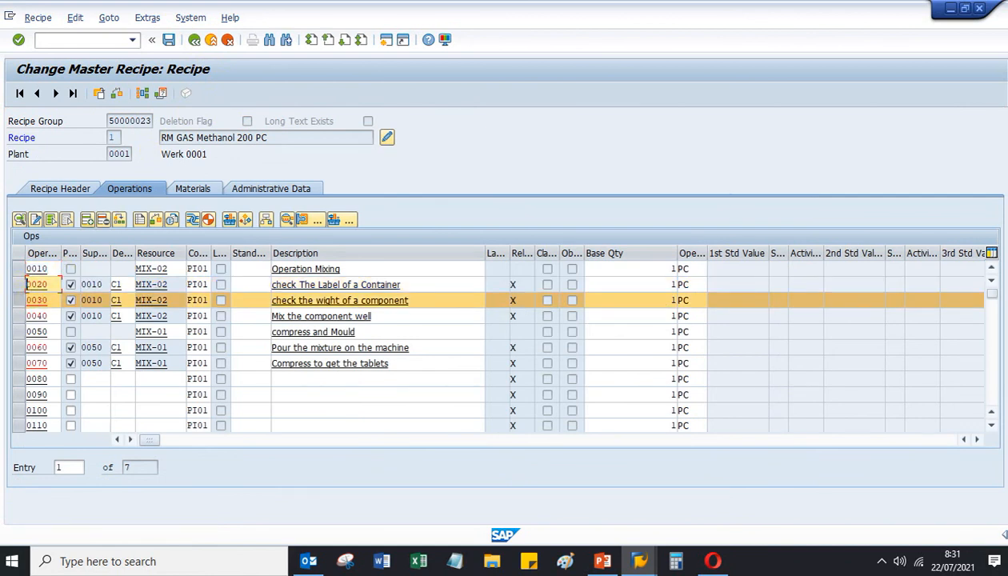
pyautogui.click(109, 17)
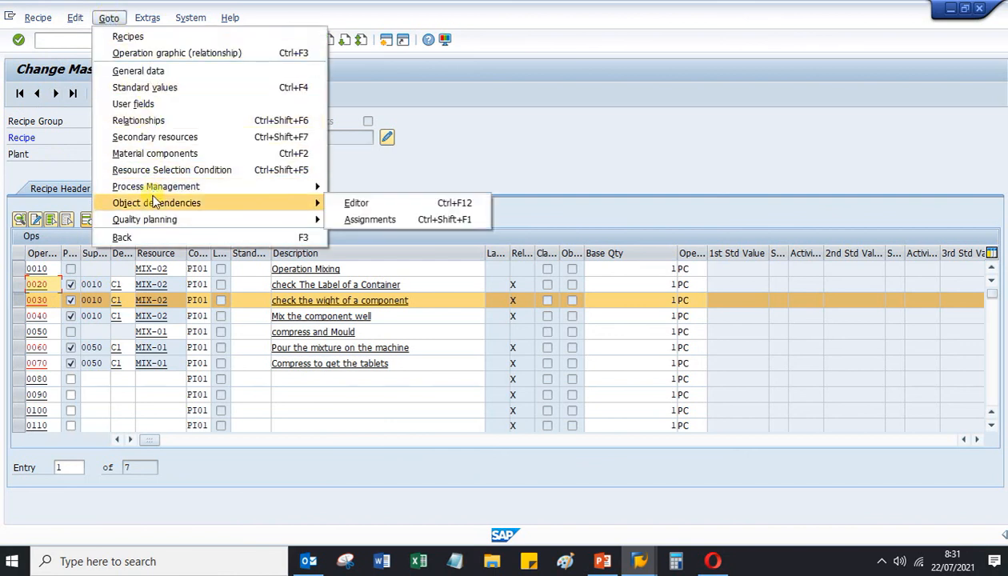
pyautogui.moveTo(152, 192)
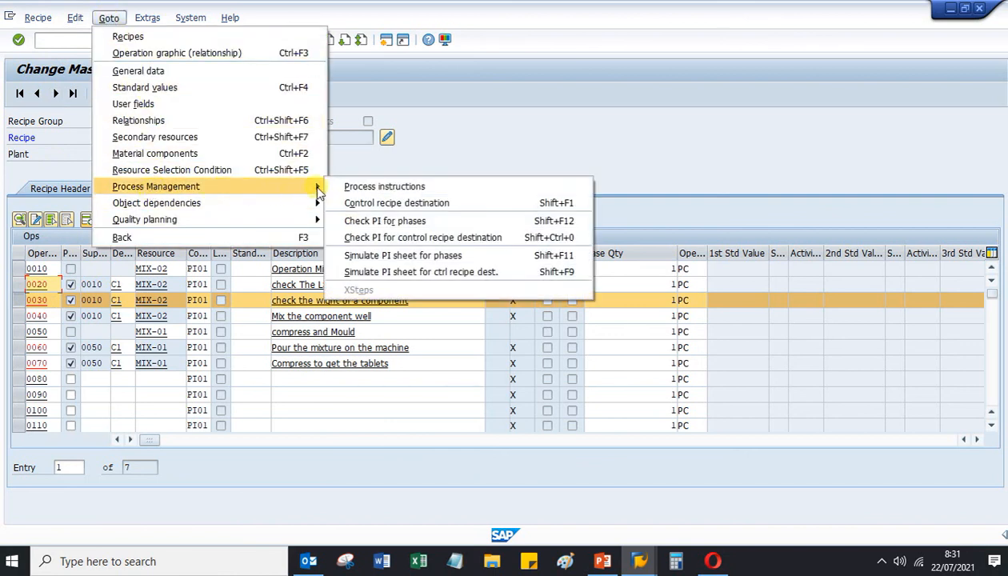
pyautogui.click(490, 140)
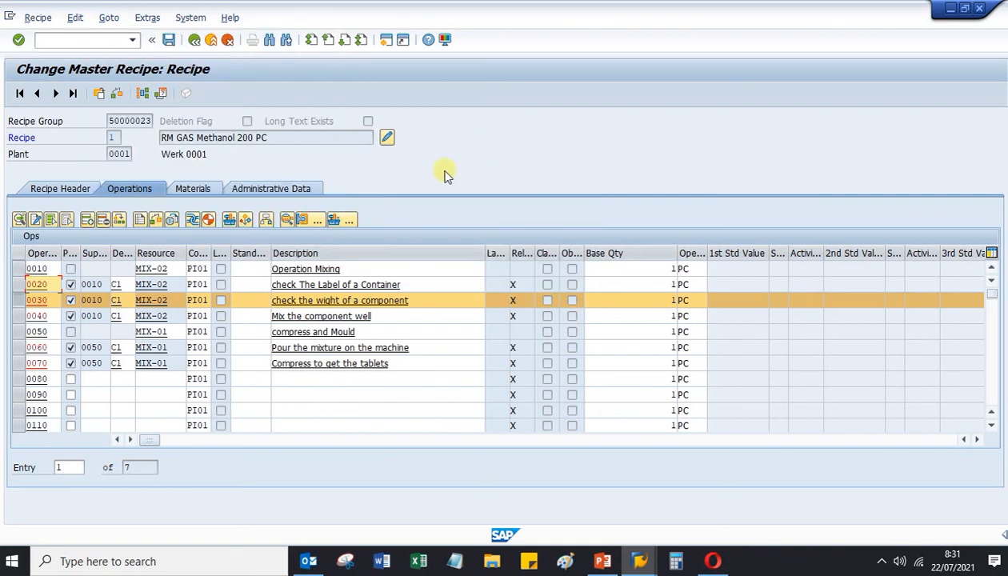
pyautogui.click(141, 220)
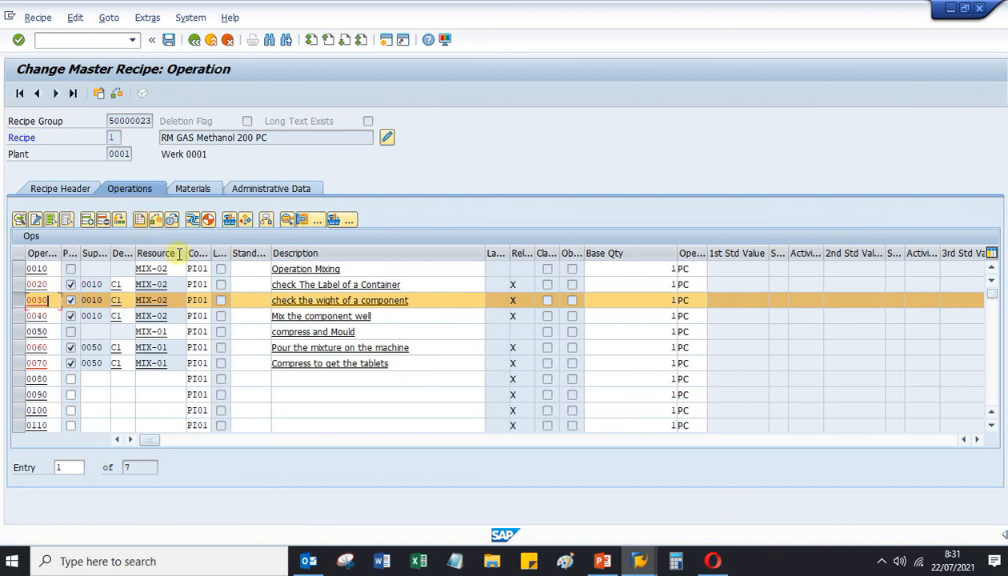
pyautogui.click(110, 301)
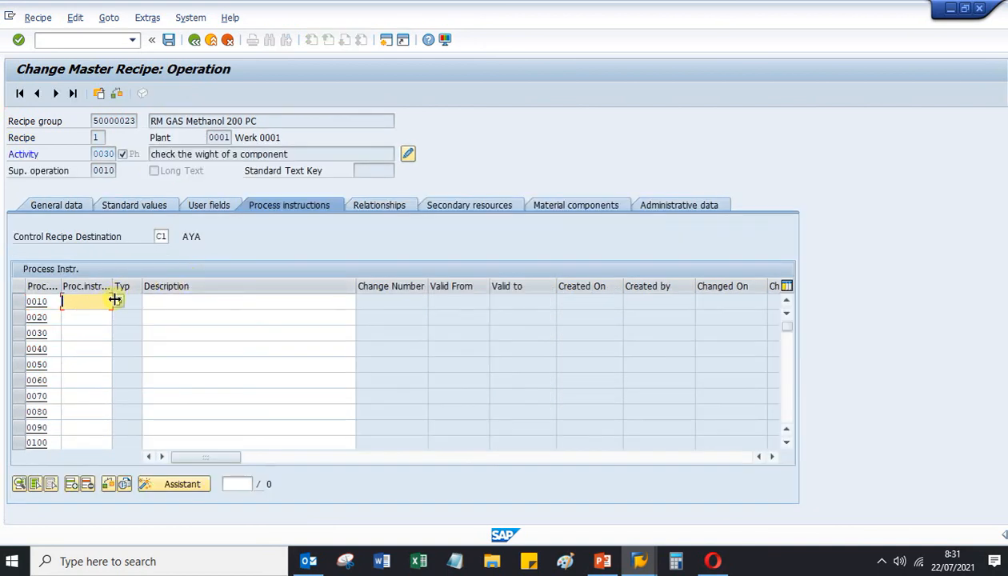
pyautogui.press('F4')
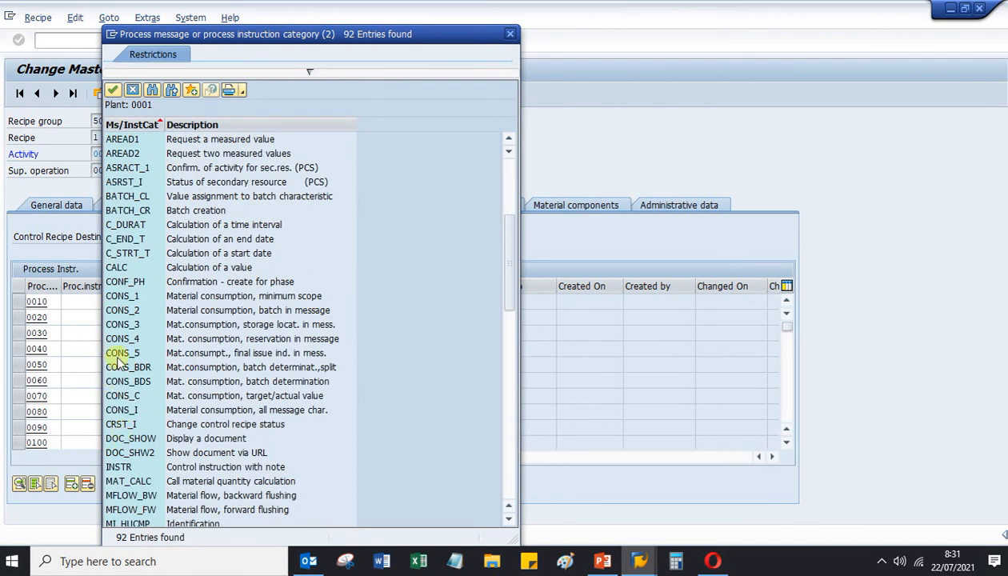
pyautogui.doubleClick(128, 396)
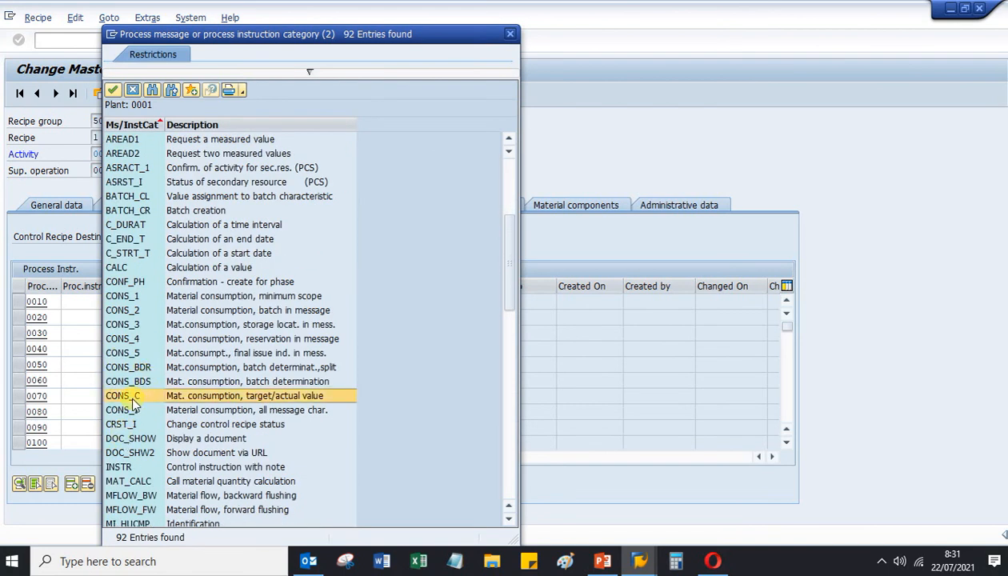
pyautogui.press('Return')
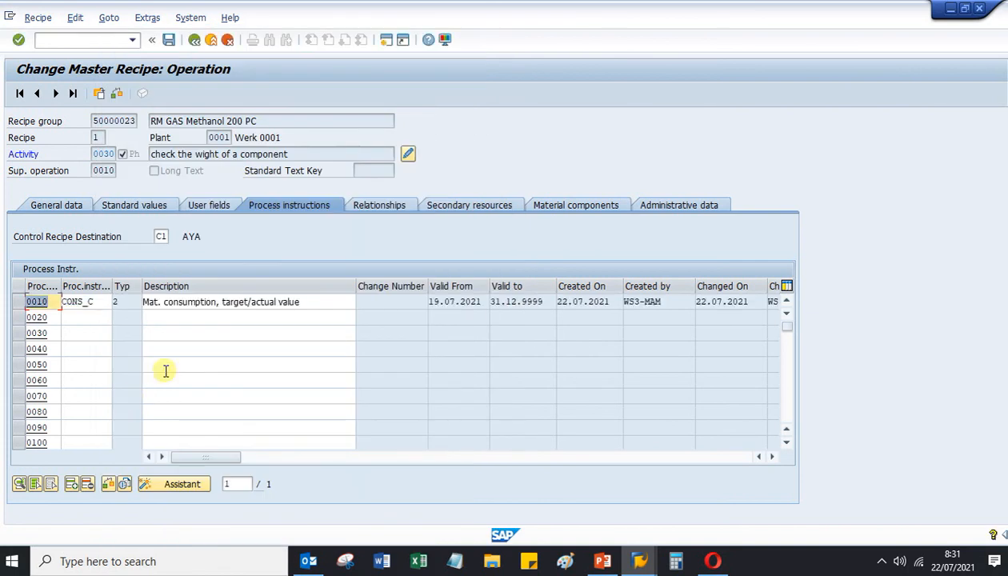
pyautogui.click(193, 40)
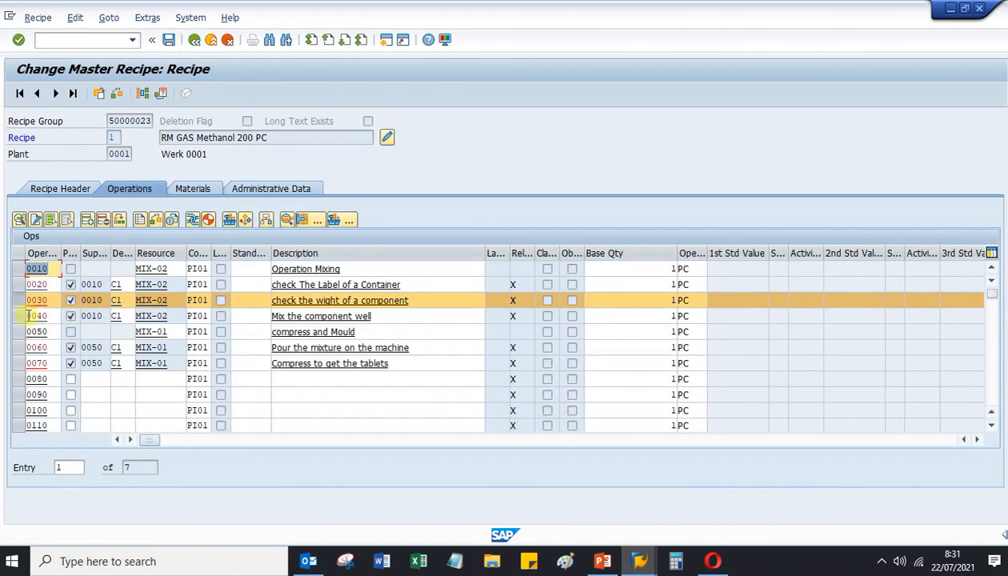
# Assign process instruction category CONS_C to phase 0040 as instruction 0010 and return to the operations overview
pyautogui.click(20, 317)
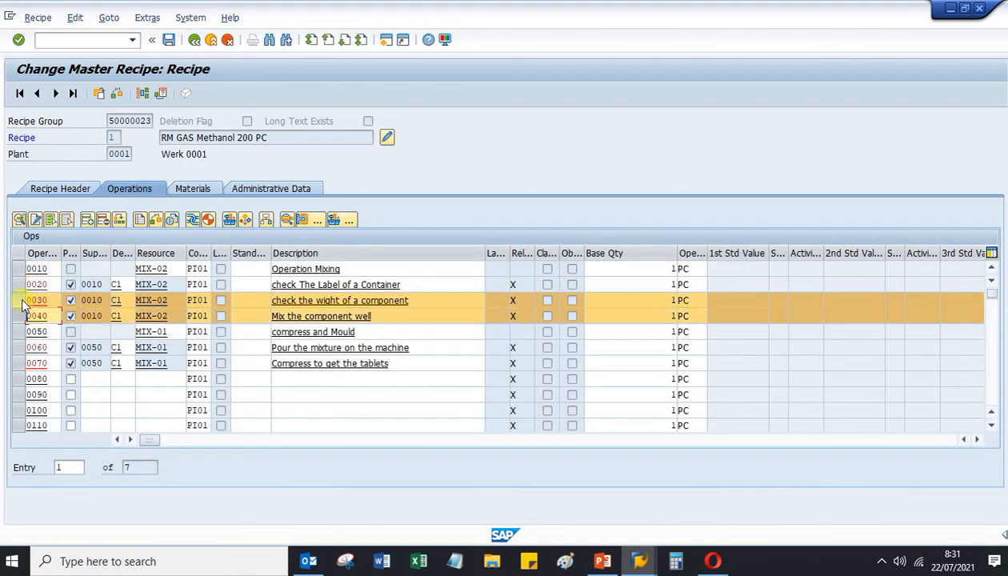
pyautogui.click(20, 300)
pyautogui.click(140, 219)
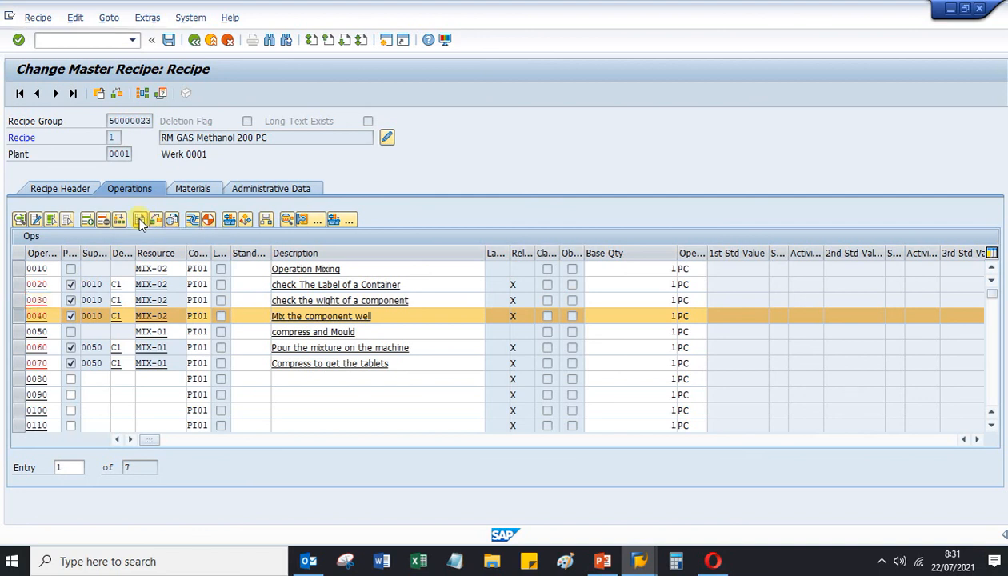
pyautogui.click(95, 298)
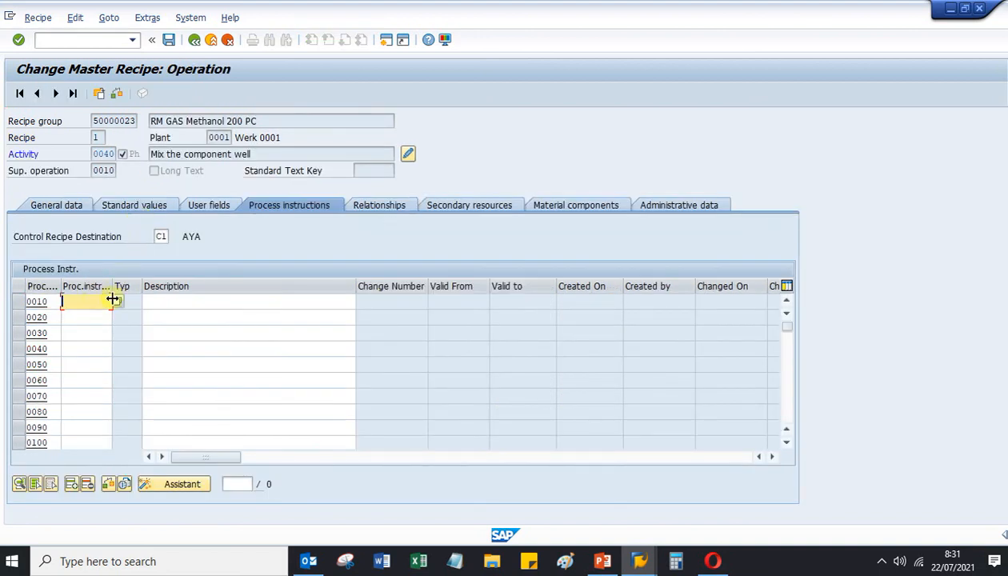
pyautogui.click(119, 301)
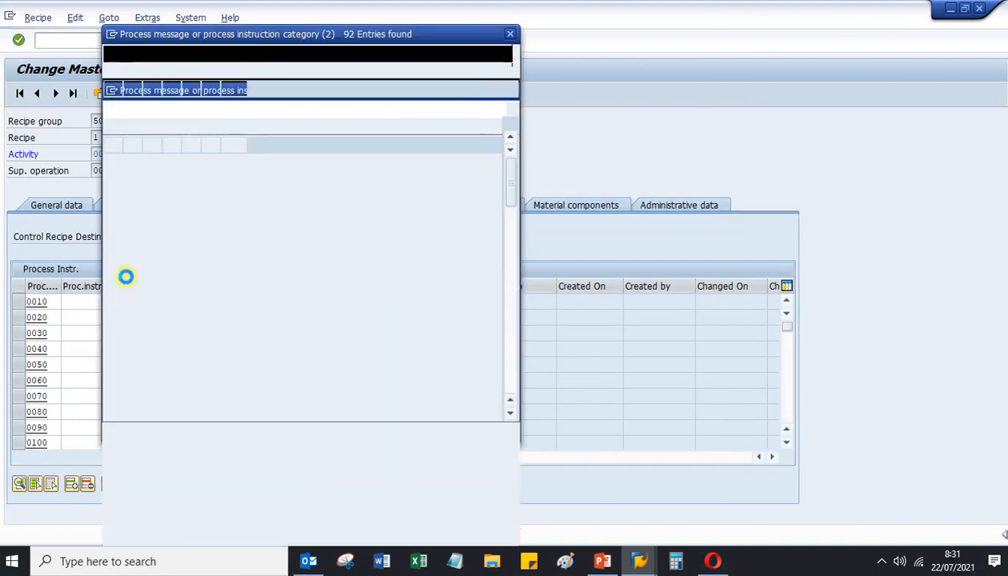
pyautogui.scroll(-5, 128, 392)
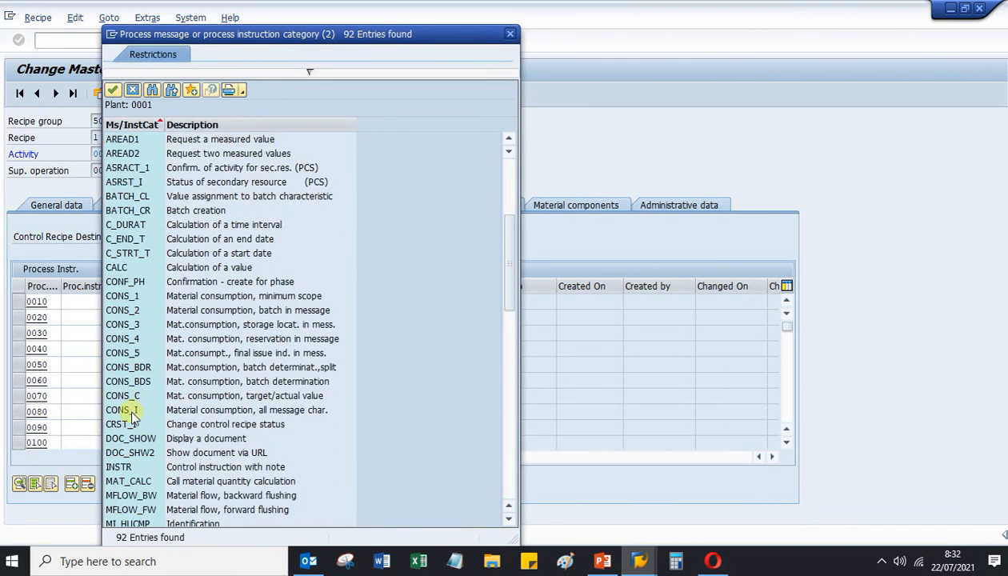
pyautogui.doubleClick(128, 396)
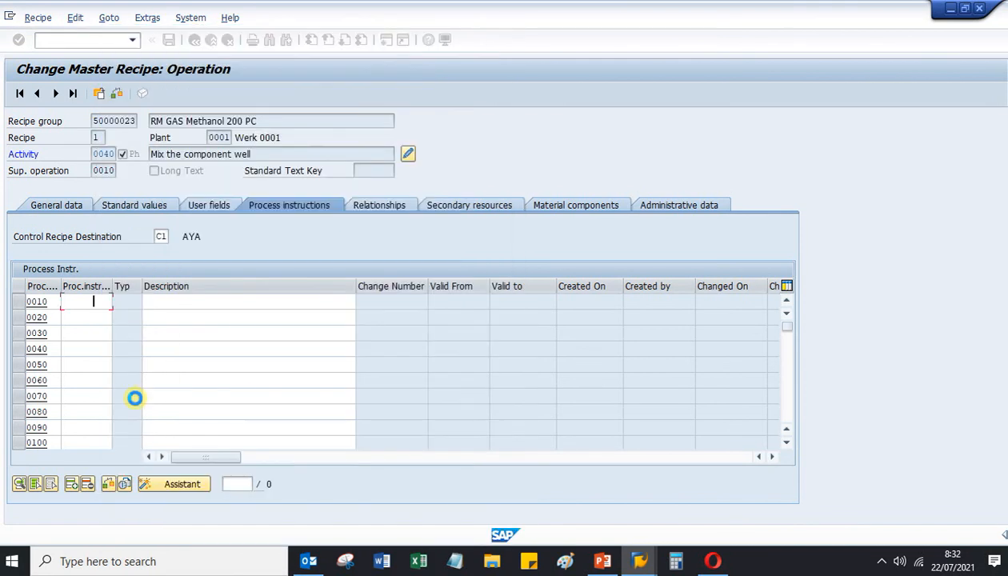
pyautogui.press('Return')
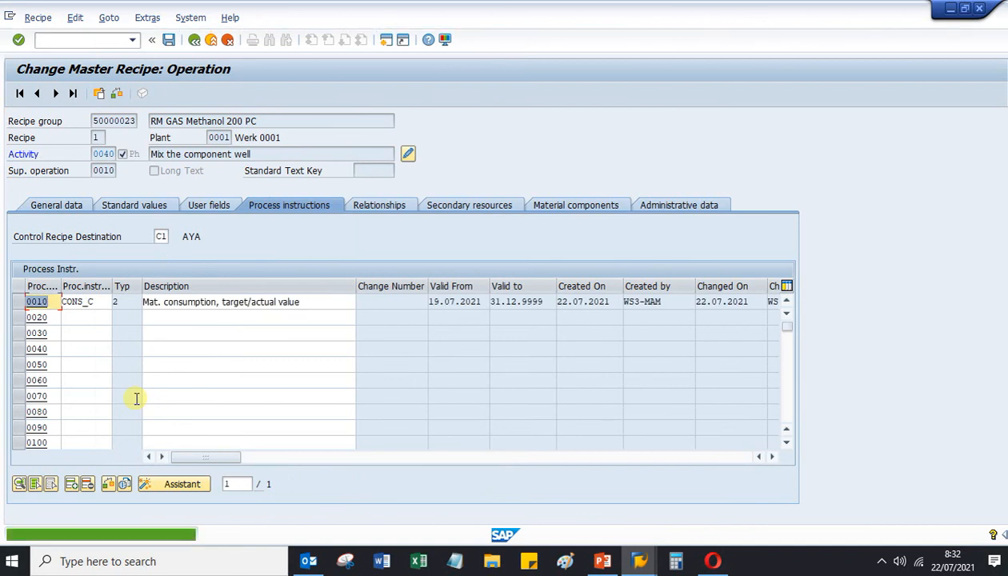
pyautogui.click(192, 44)
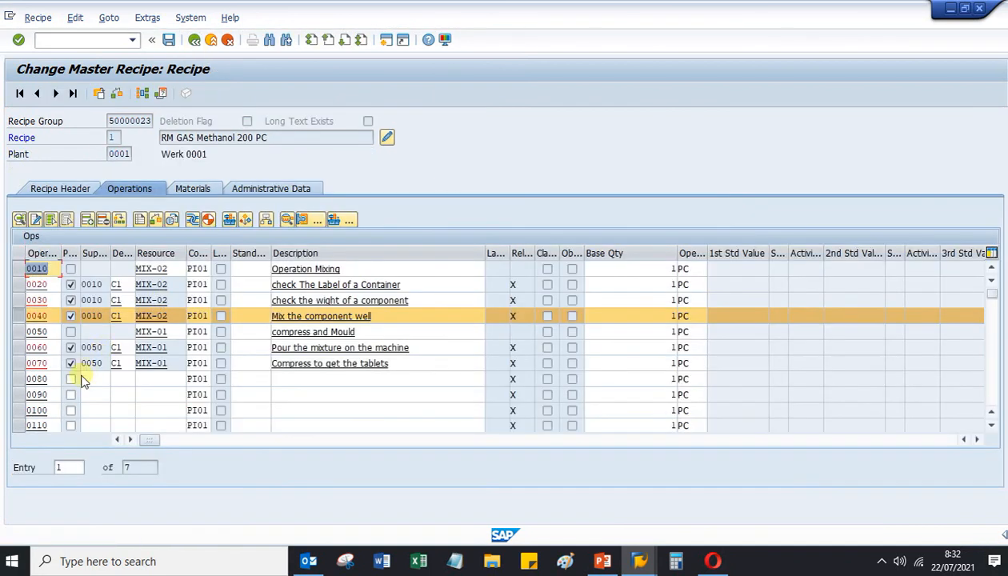
# Assign process instruction category CONS_C to phase 0060 as instruction 0010 and return to the operations overview
pyautogui.click(18, 348)
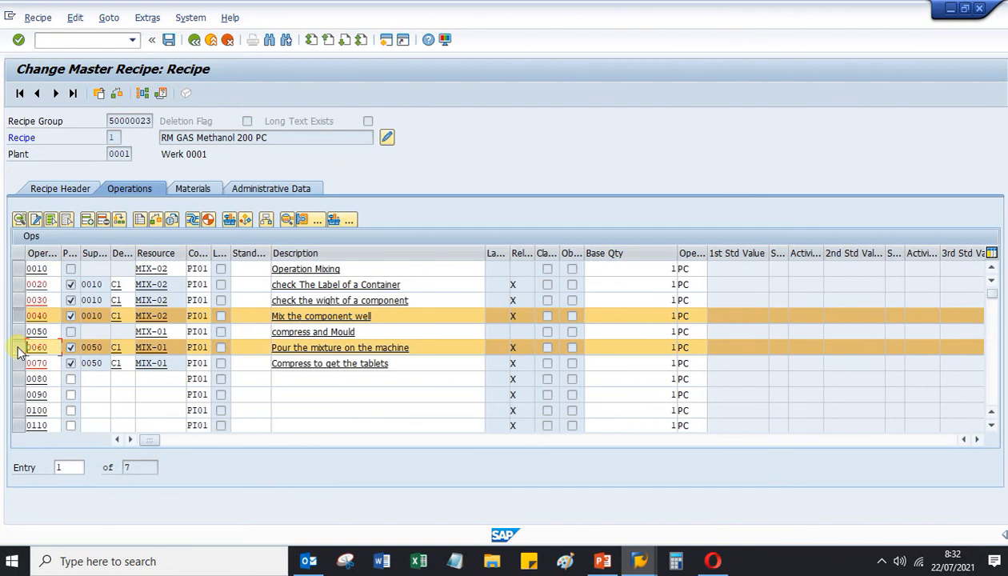
pyautogui.click(139, 219)
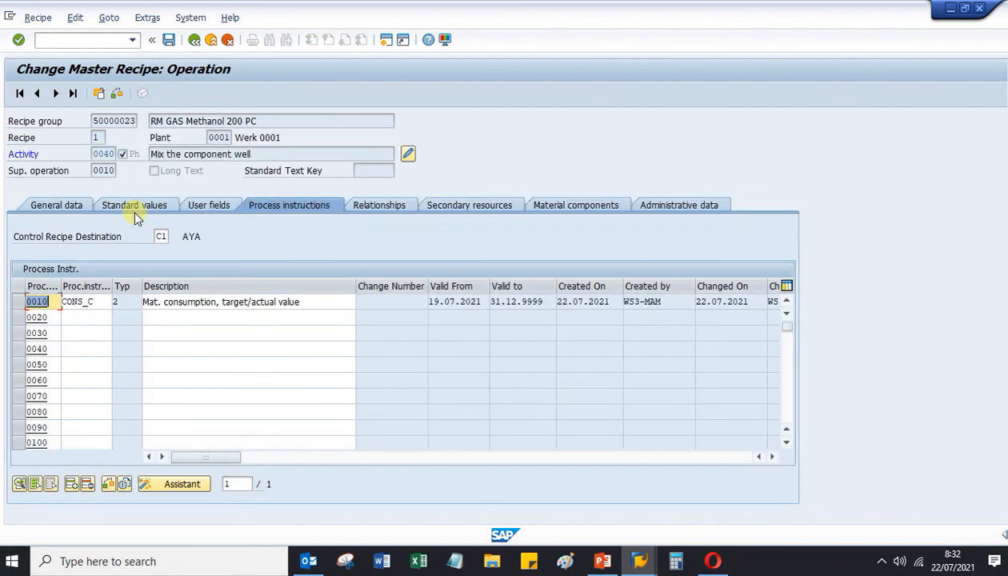
pyautogui.click(194, 39)
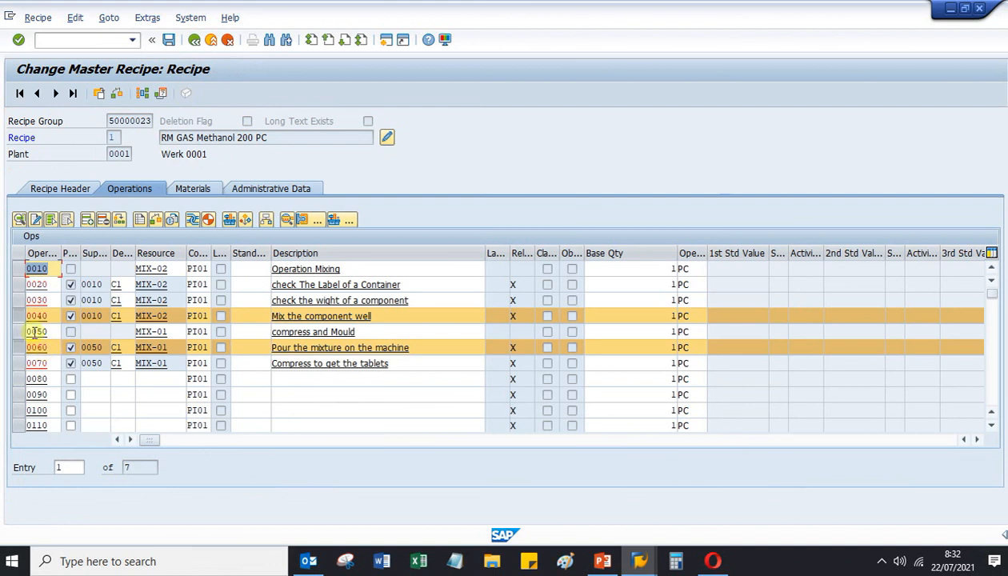
pyautogui.click(18, 316)
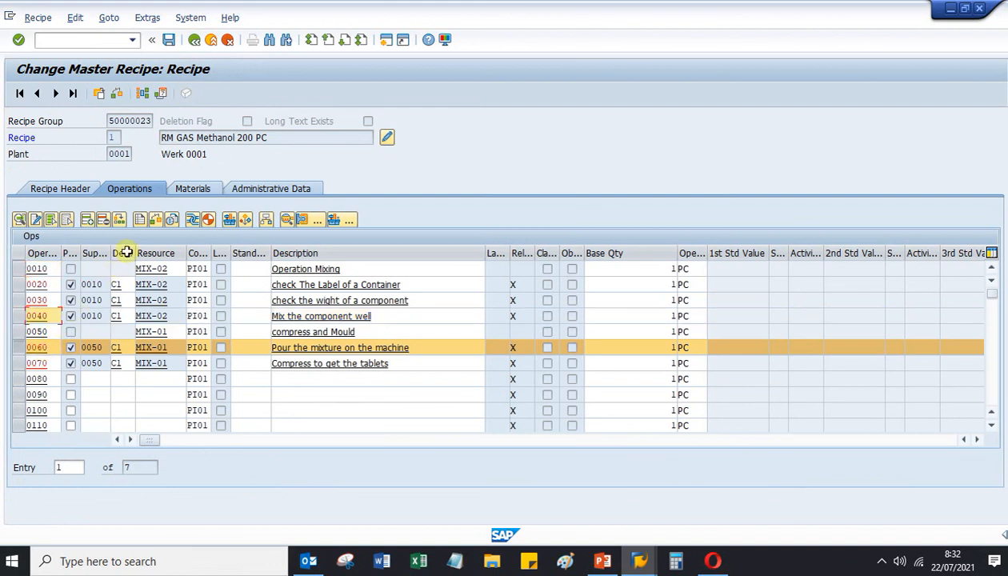
pyautogui.click(139, 219)
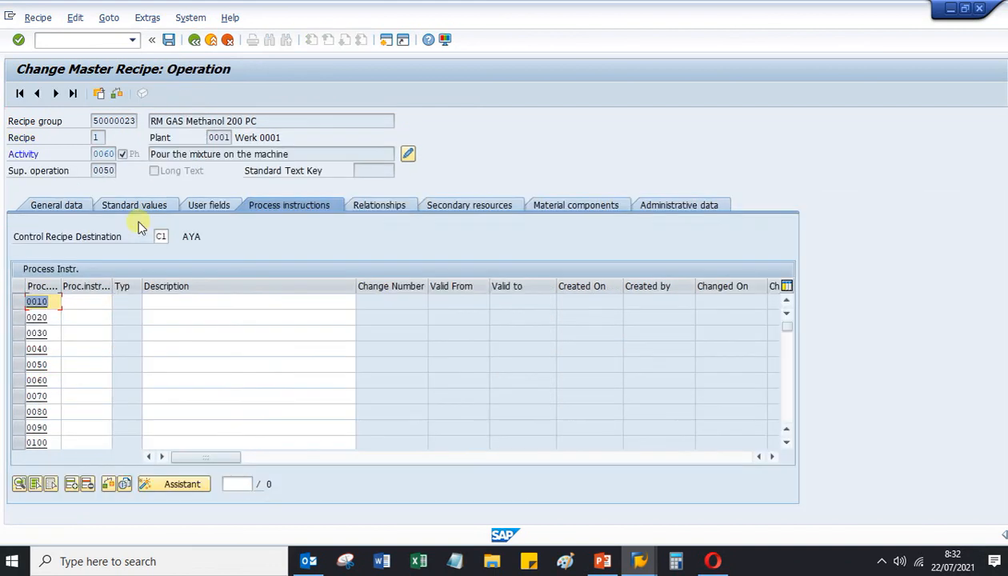
pyautogui.click(101, 304)
pyautogui.click(110, 302)
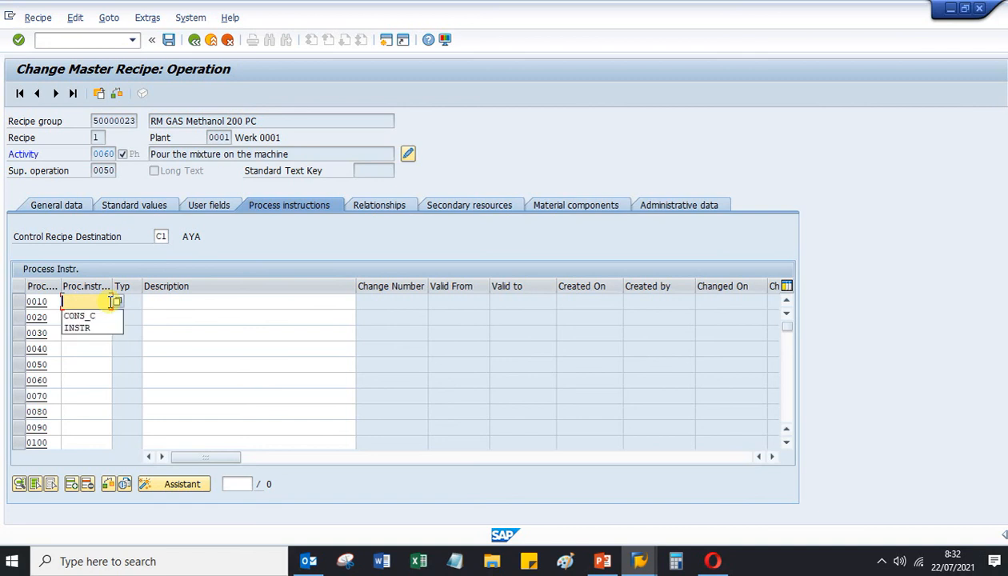
pyautogui.click(95, 320)
pyautogui.press('Return')
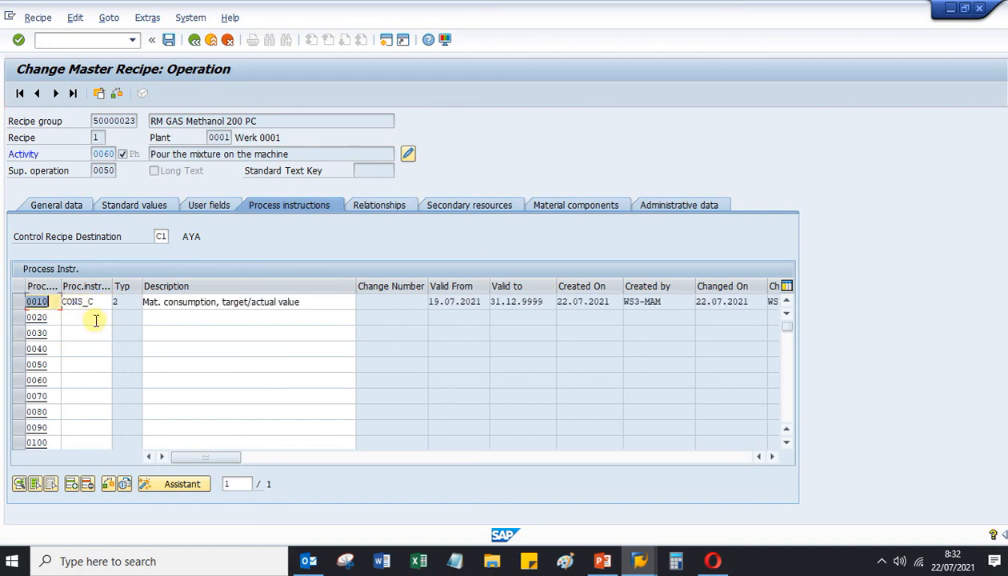
pyautogui.click(194, 39)
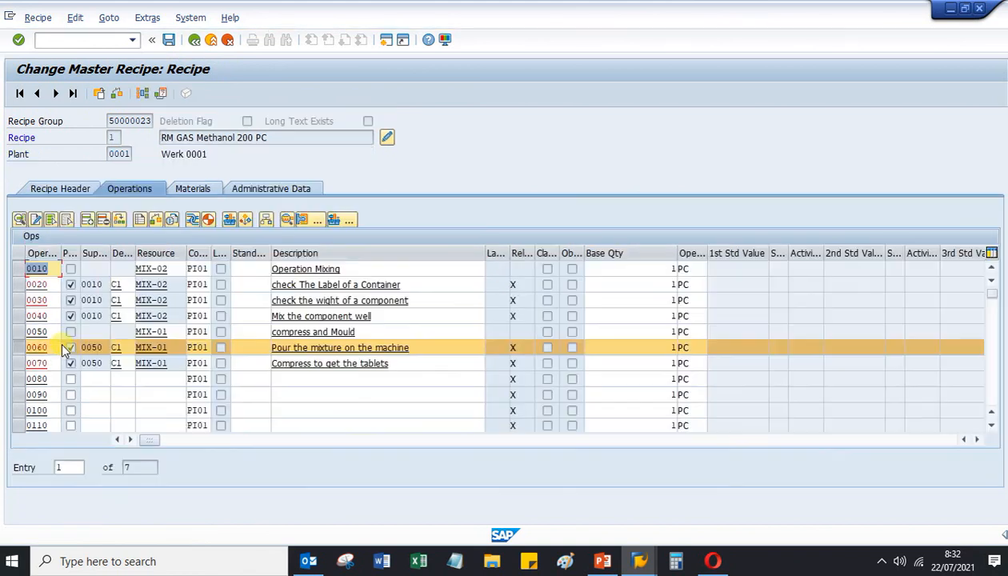
# Assign process instruction category CONS_C to phase 0070 as instruction 0010 and return to the operations overview
pyautogui.click(19, 364)
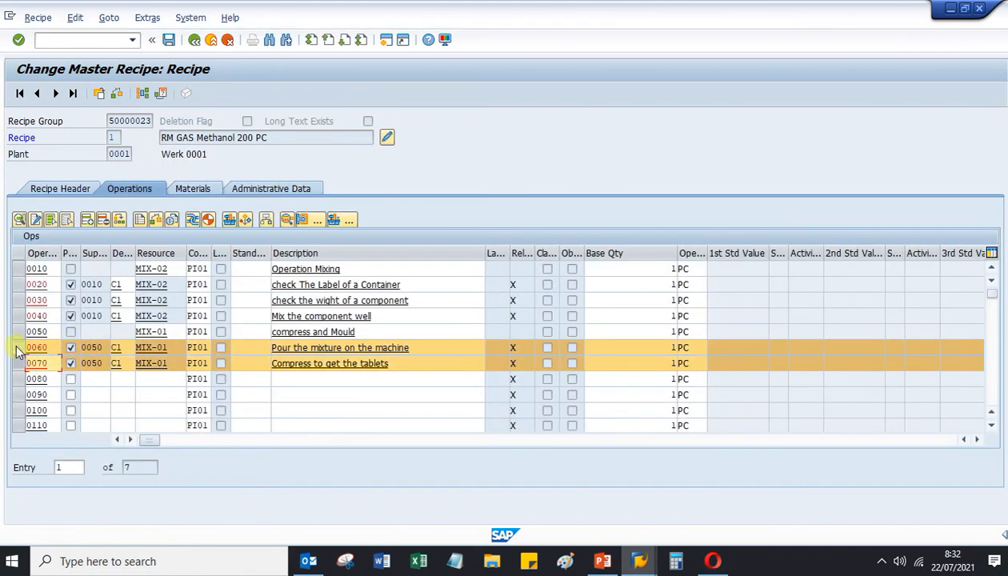
pyautogui.click(19, 347)
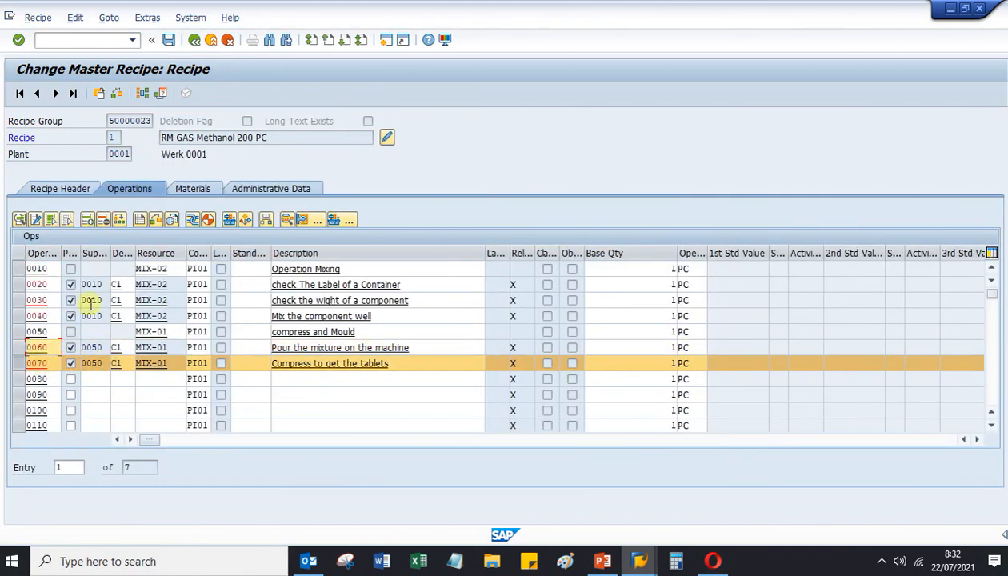
pyautogui.click(139, 220)
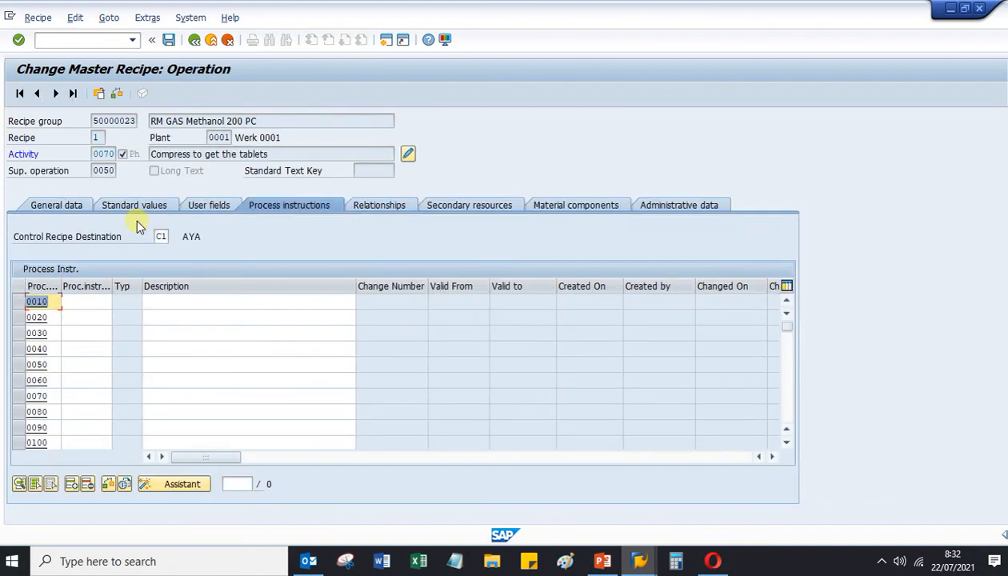
pyautogui.click(104, 300)
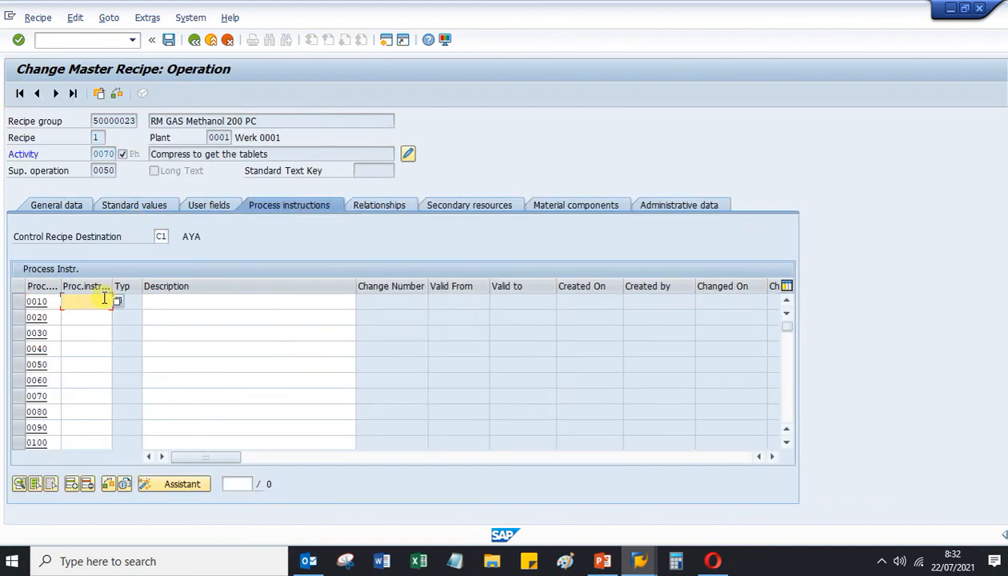
pyautogui.click(101, 300)
pyautogui.click(96, 319)
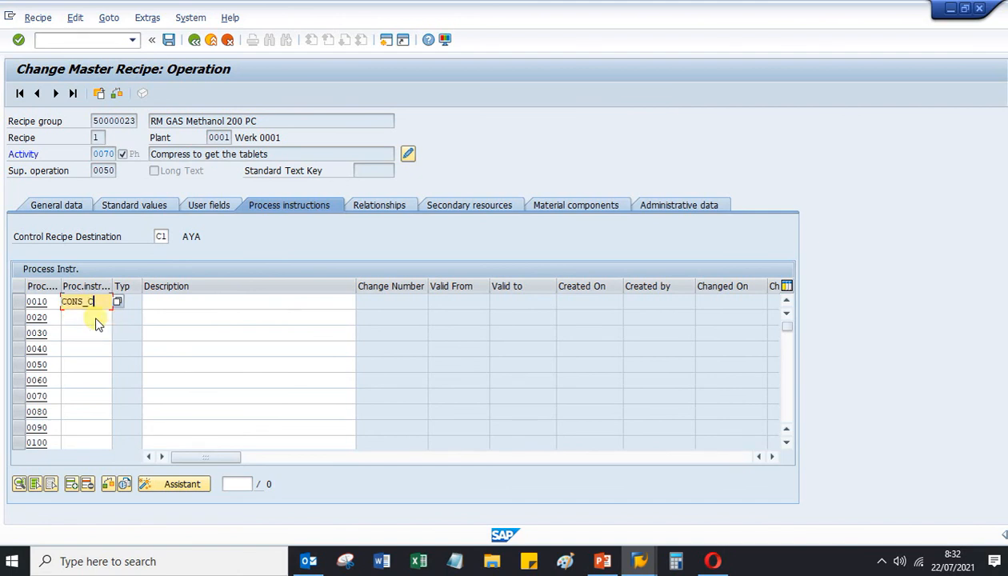
pyautogui.press('Return')
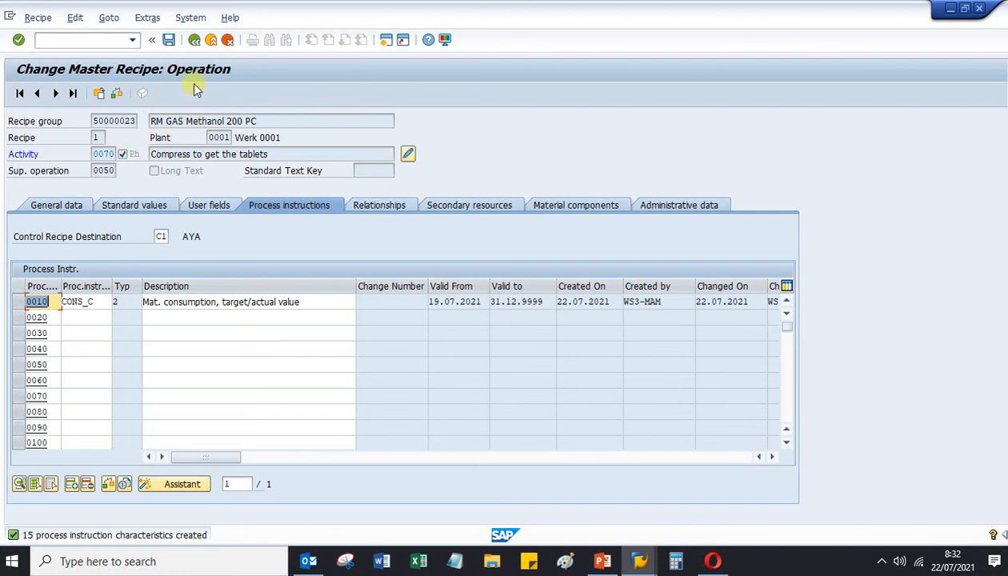
pyautogui.click(196, 40)
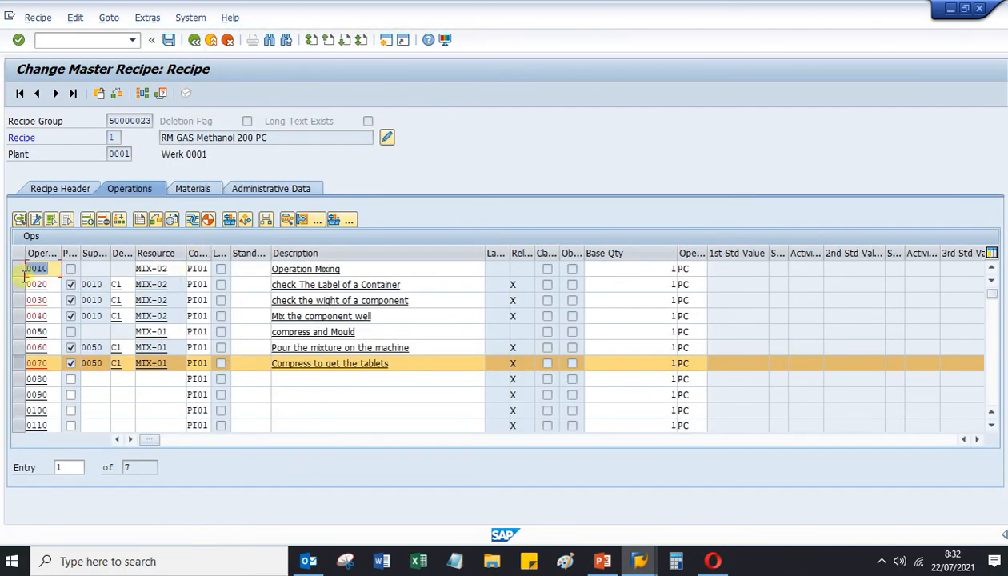
pyautogui.click(882, 564)
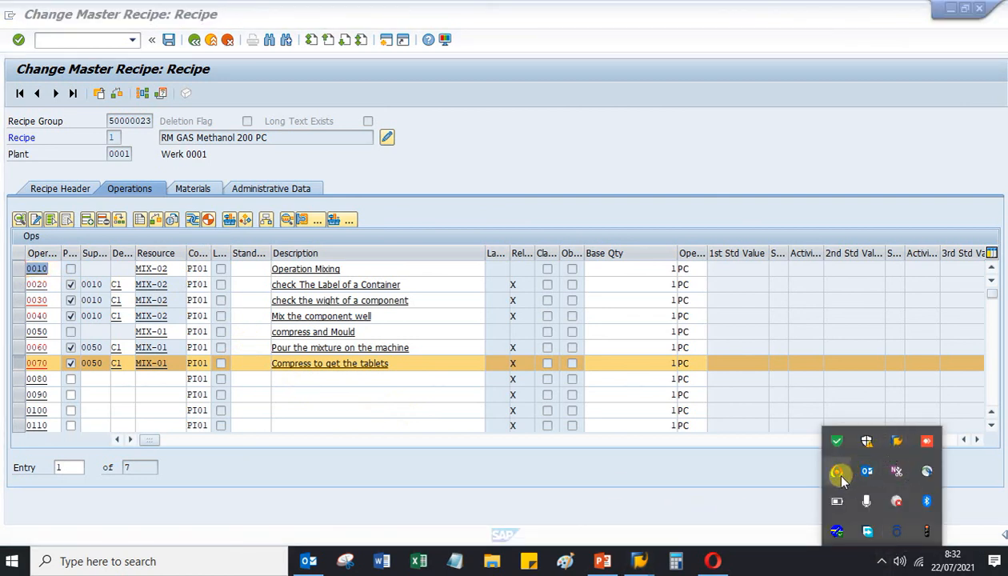
pyautogui.click(840, 476)
pyautogui.click(860, 518)
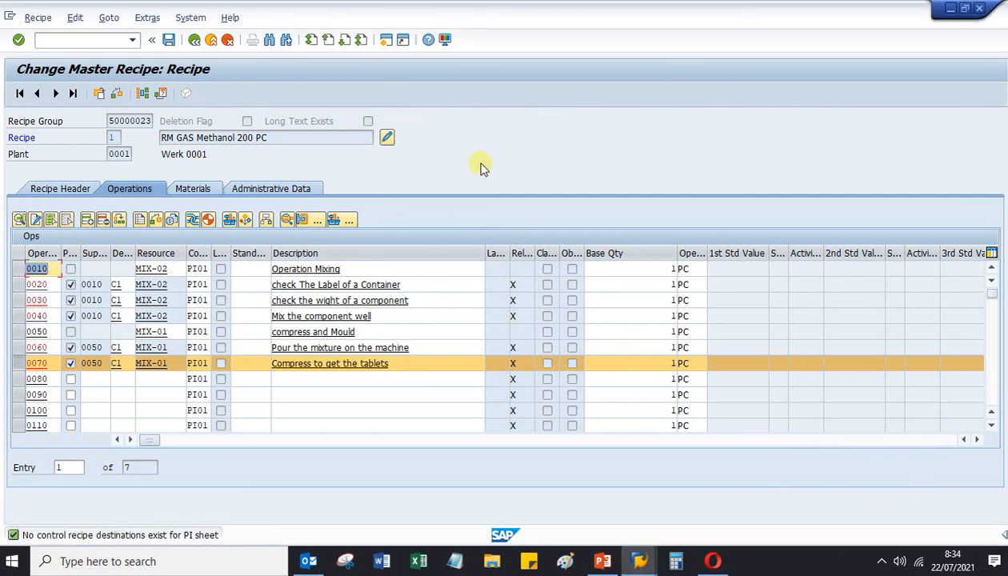
# Save the changes to the master recipe of recipe group 50000023
pyautogui.click(169, 40)
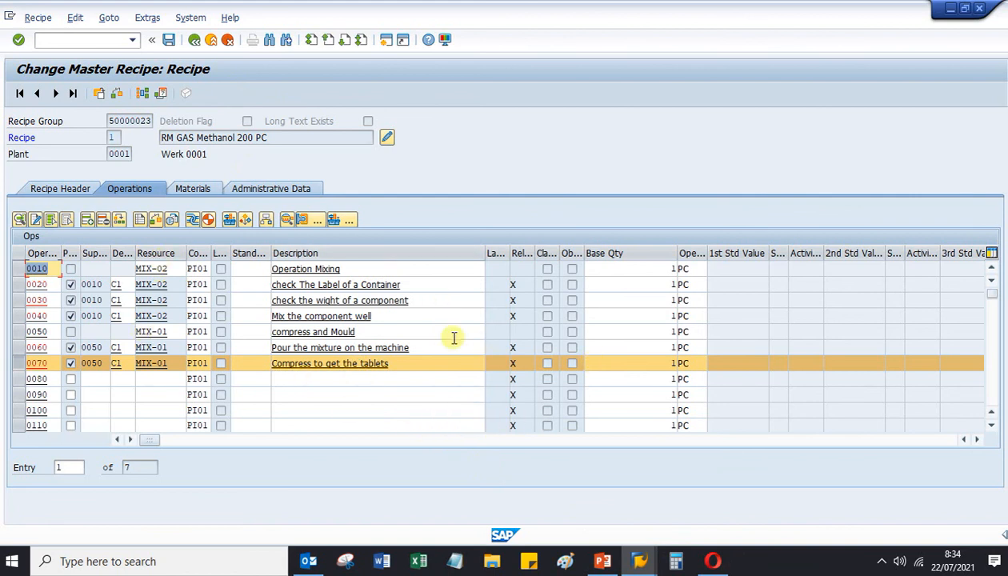
pyautogui.click(881, 563)
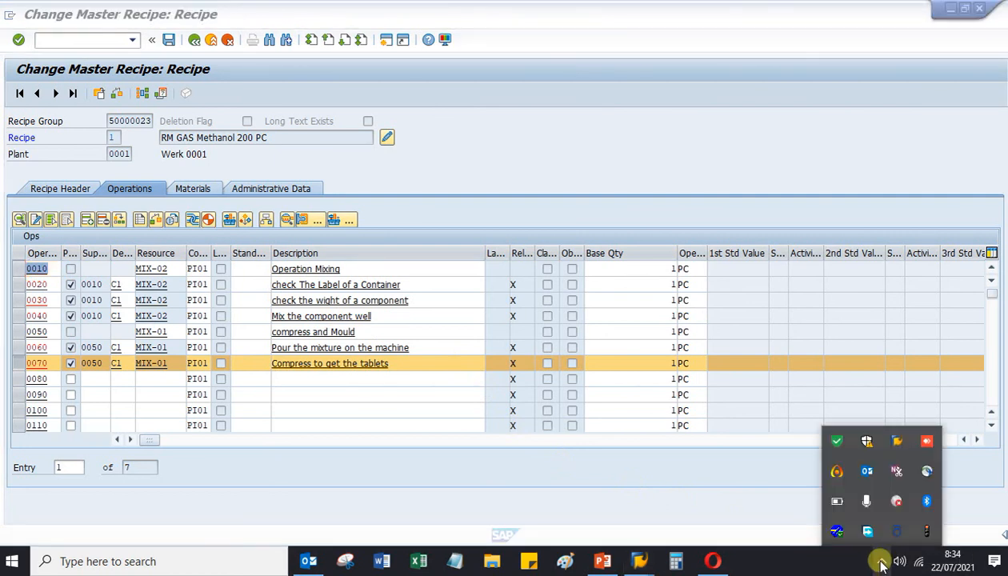
pyautogui.moveTo(838, 475)
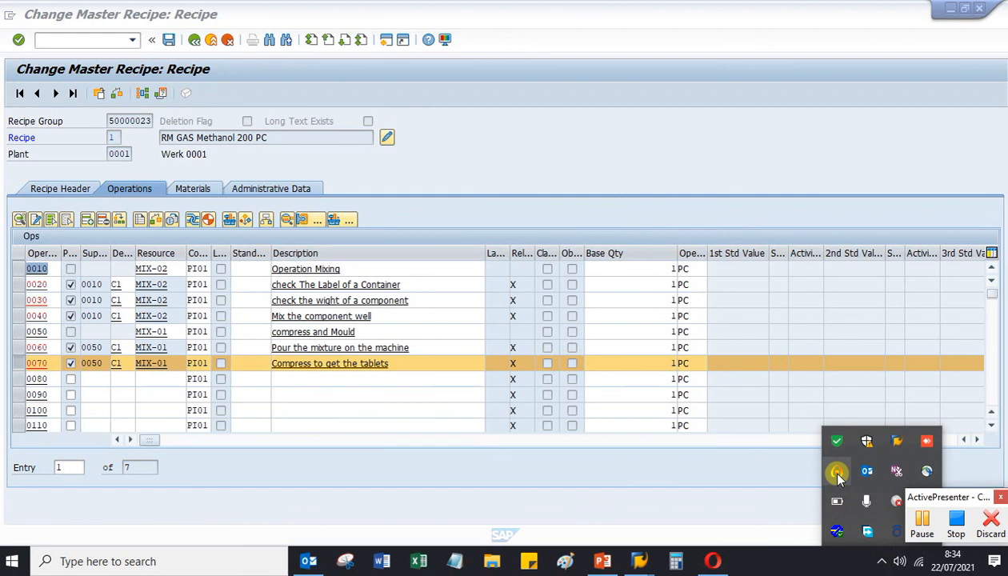